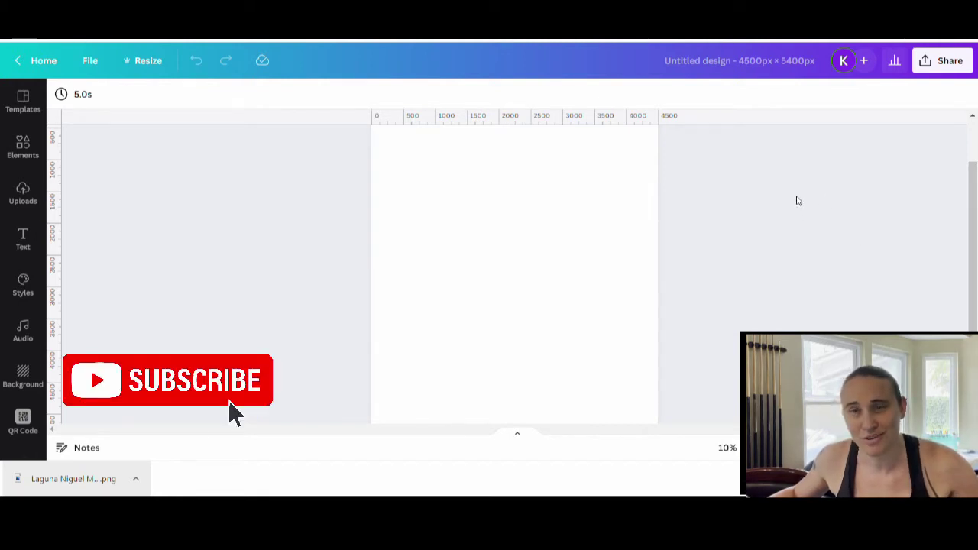
# - Fill the page background with solid black from Default Colors
pyautogui.click(461, 220)
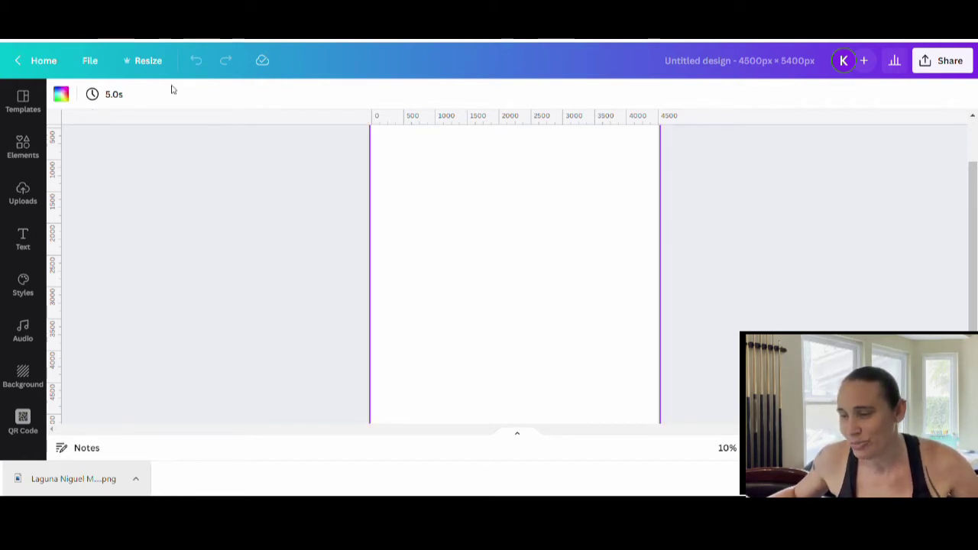
pyautogui.click(60, 97)
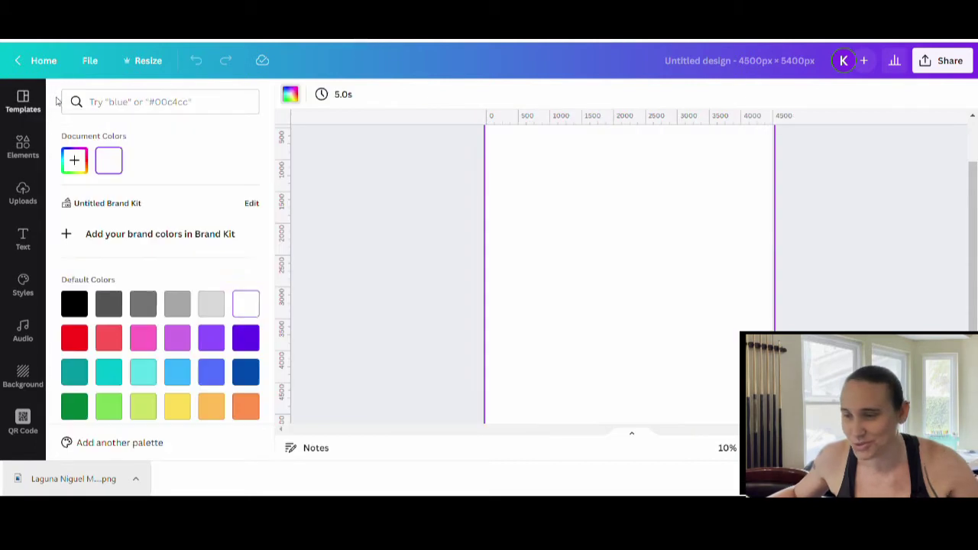
pyautogui.click(75, 309)
pyautogui.click(889, 300)
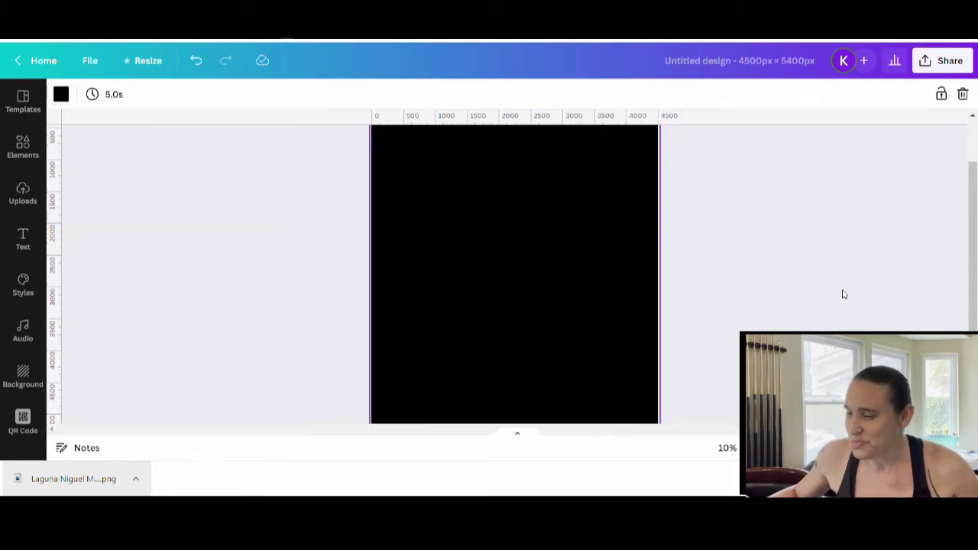
pyautogui.click(787, 272)
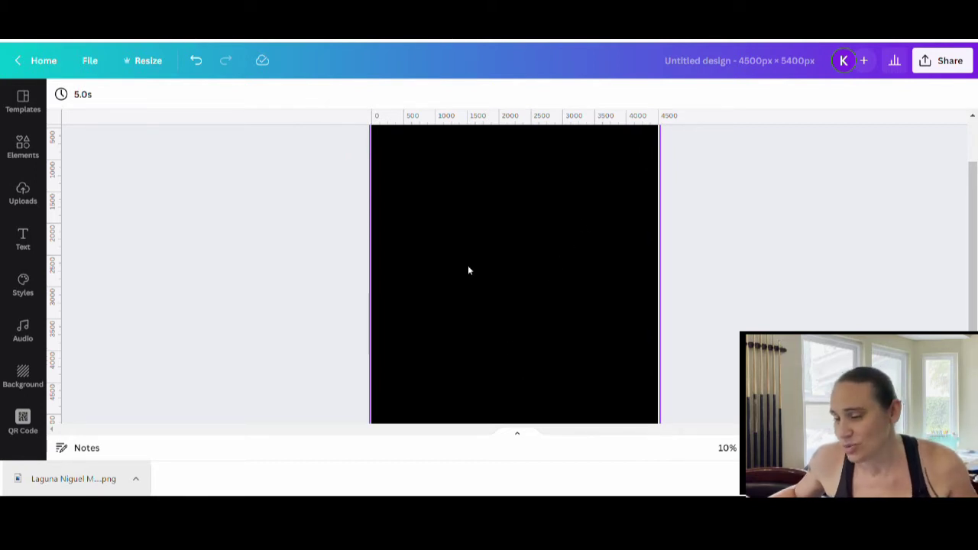
pyautogui.click(482, 223)
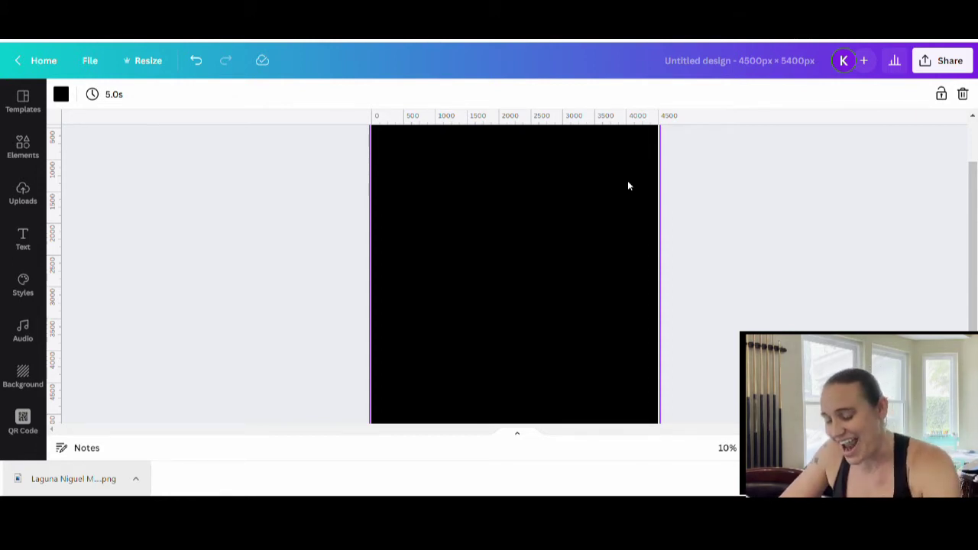
# - Add a text box reading 'Vasectomies' and move it toward the top of the page
pyautogui.press('t')
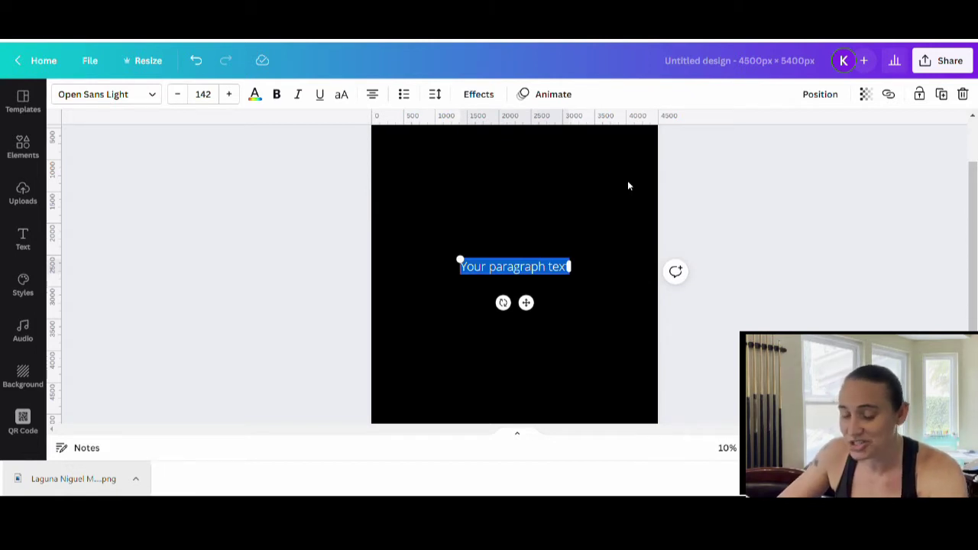
pyautogui.write('Vased')
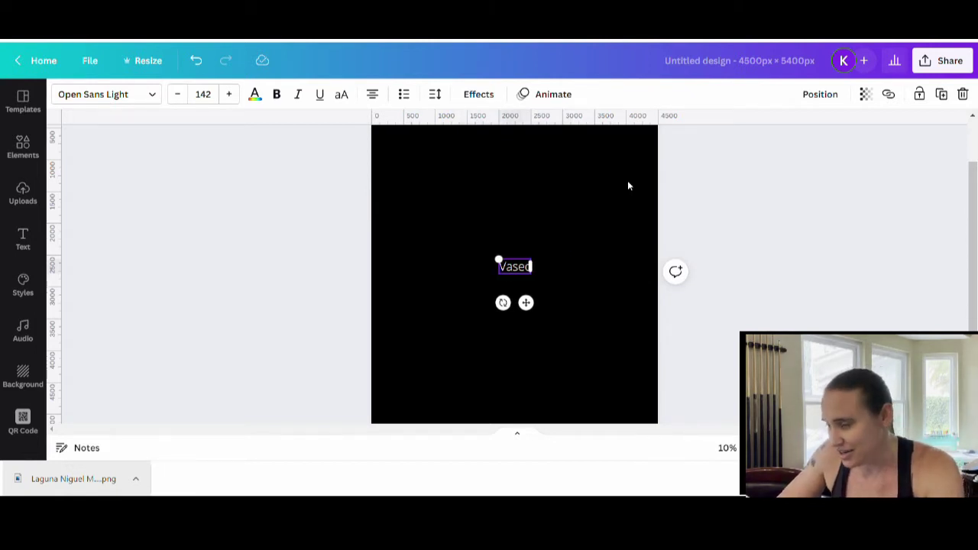
pyautogui.press('BackSpace')
pyautogui.write('ctomies')
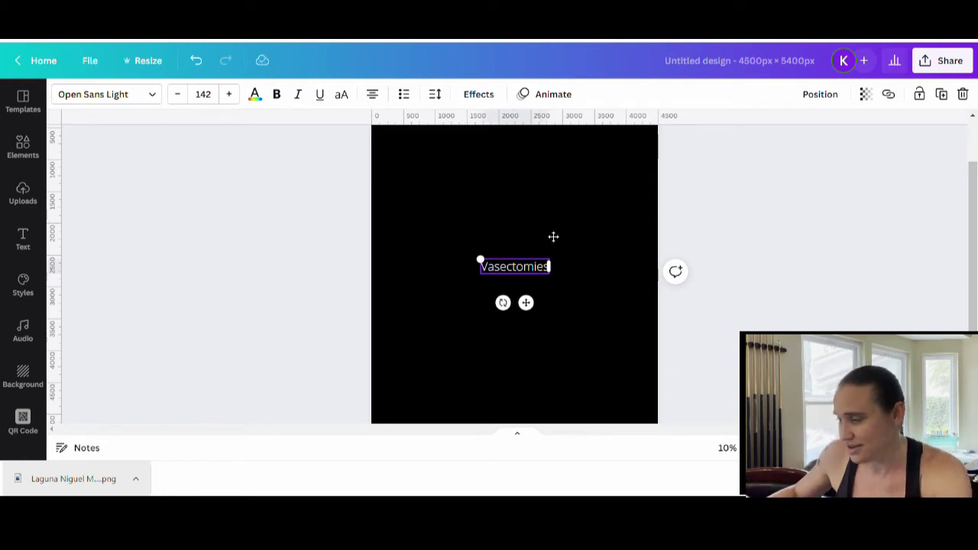
pyautogui.click(433, 286)
pyautogui.moveTo(520, 266); pyautogui.dragTo(515, 184)
pyautogui.click(495, 283)
# - Add a second text box reading 'Prevent' just under Vasectomies
pyautogui.press('t')
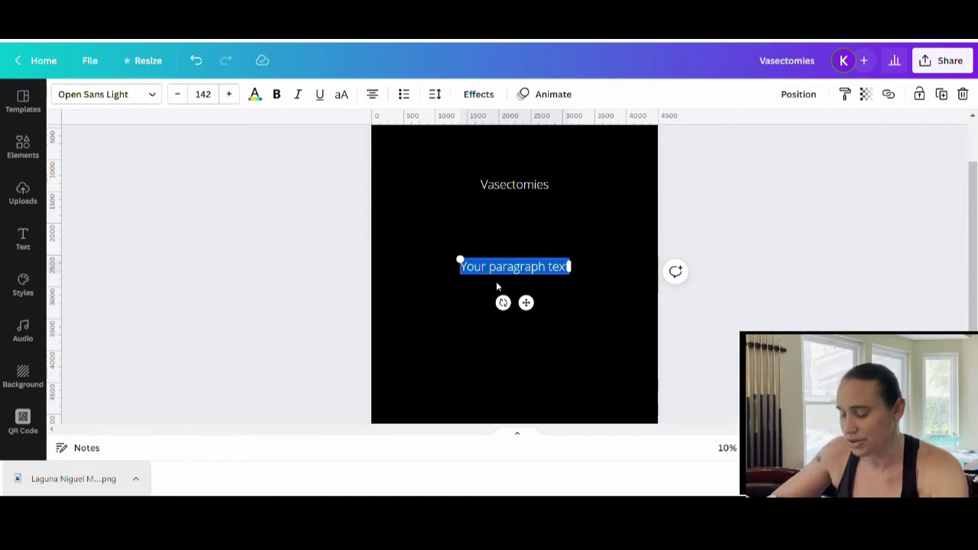
pyautogui.write('P')
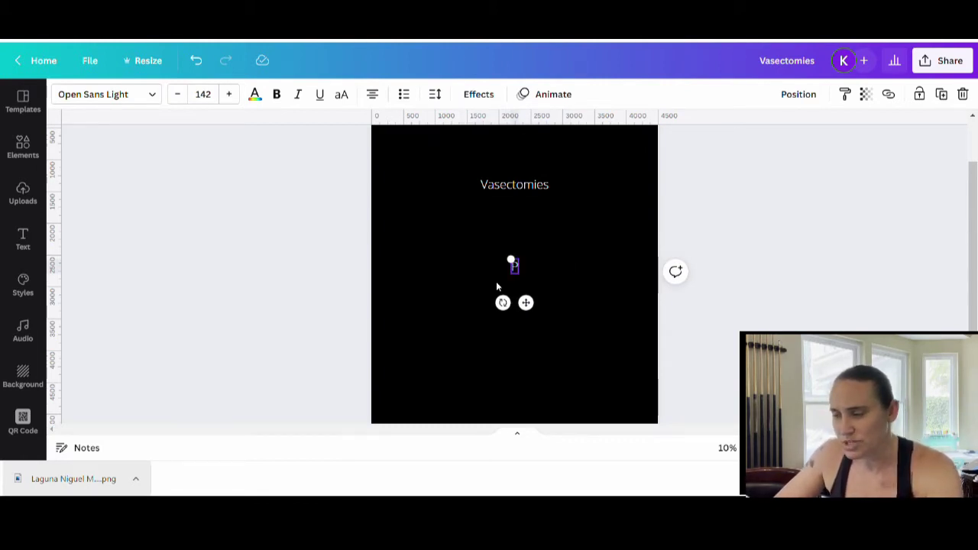
pyautogui.write('revent')
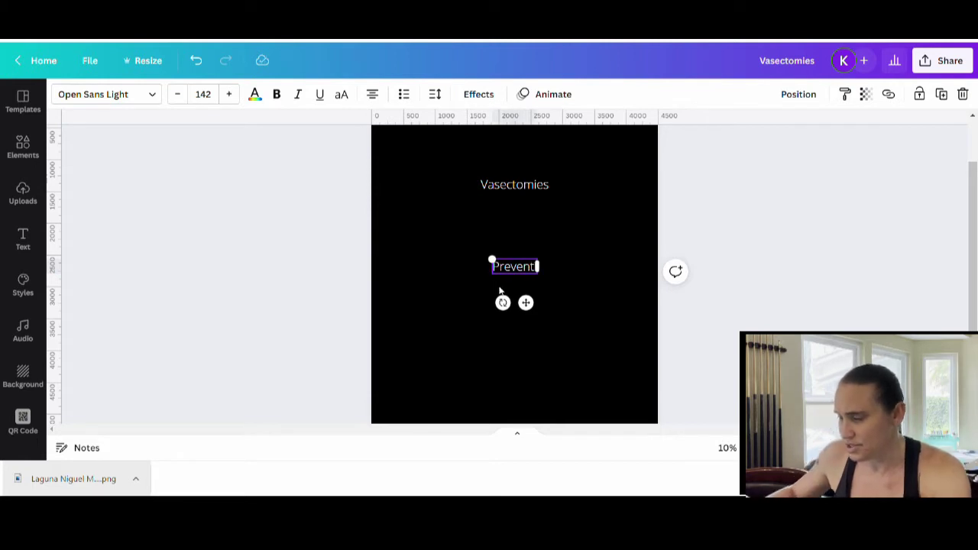
pyautogui.click(490, 263)
pyautogui.moveTo(524, 268); pyautogui.dragTo(523, 214)
pyautogui.click(524, 285)
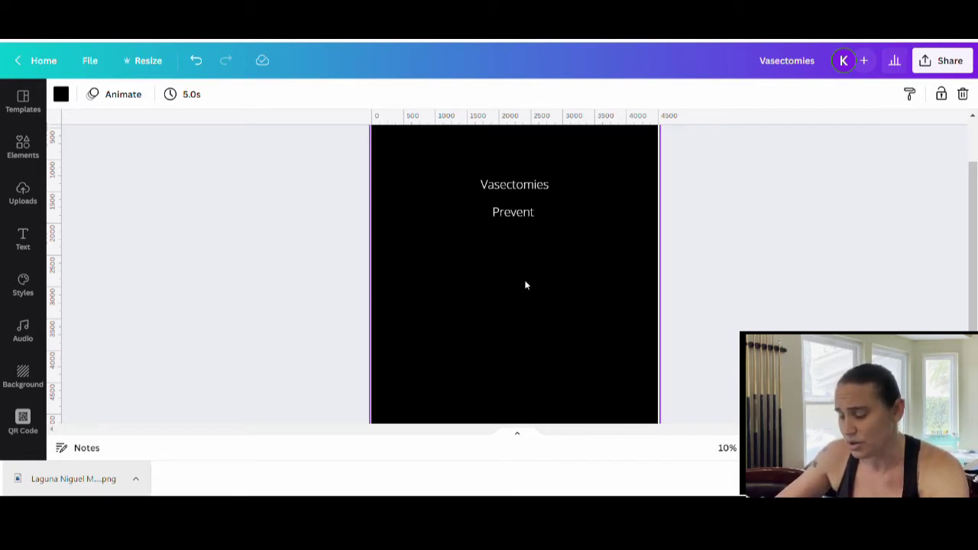
# - Add a third text box reading 'Abortions'
pyautogui.write('t')
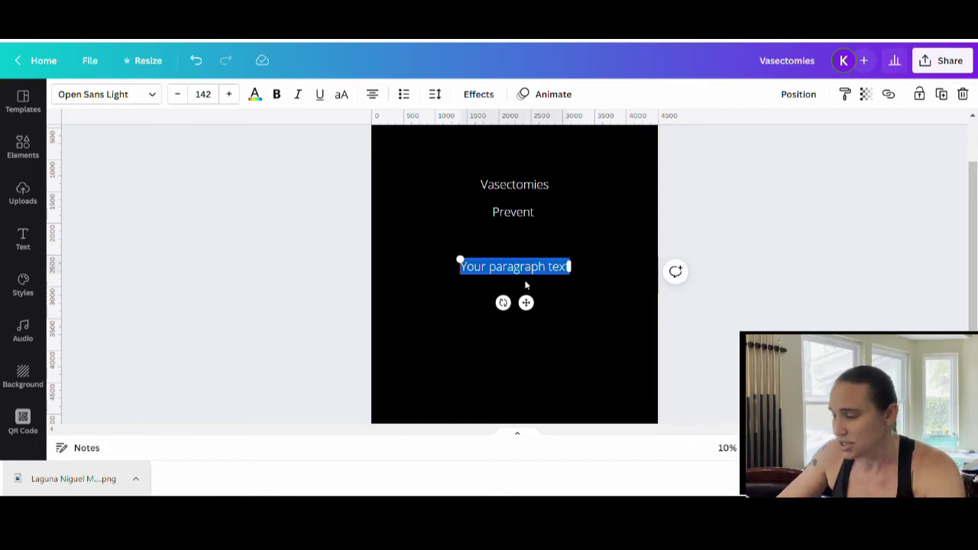
pyautogui.write('A')
pyautogui.press('BackSpace')
pyautogui.write('Abortions')
pyautogui.click(608, 257)
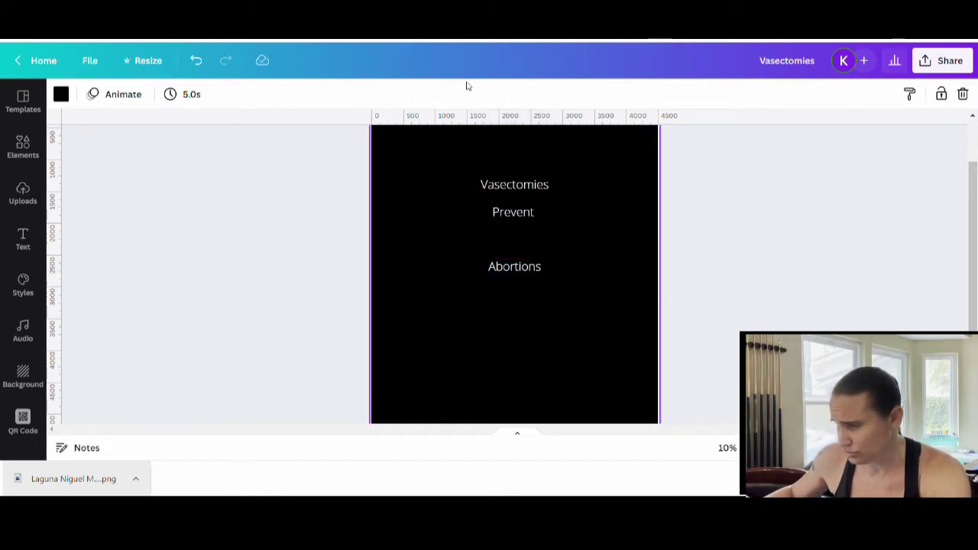
# - Try the Lucidity Psych font on Vasectomies, enlarging it and moving it to the page top
pyautogui.click(528, 212)
pyautogui.click(570, 229)
pyautogui.scroll(1, 630, 313)
pyautogui.click(514, 249)
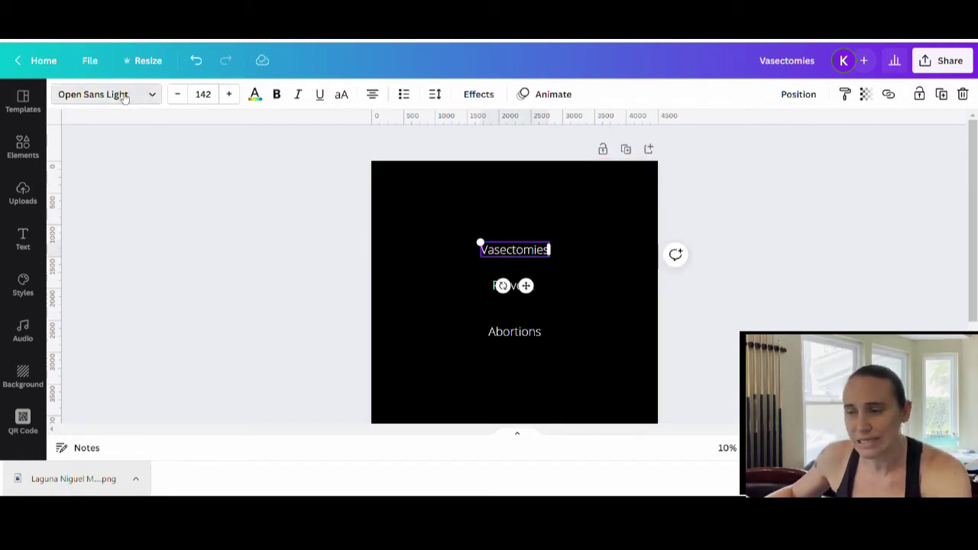
pyautogui.click(115, 95)
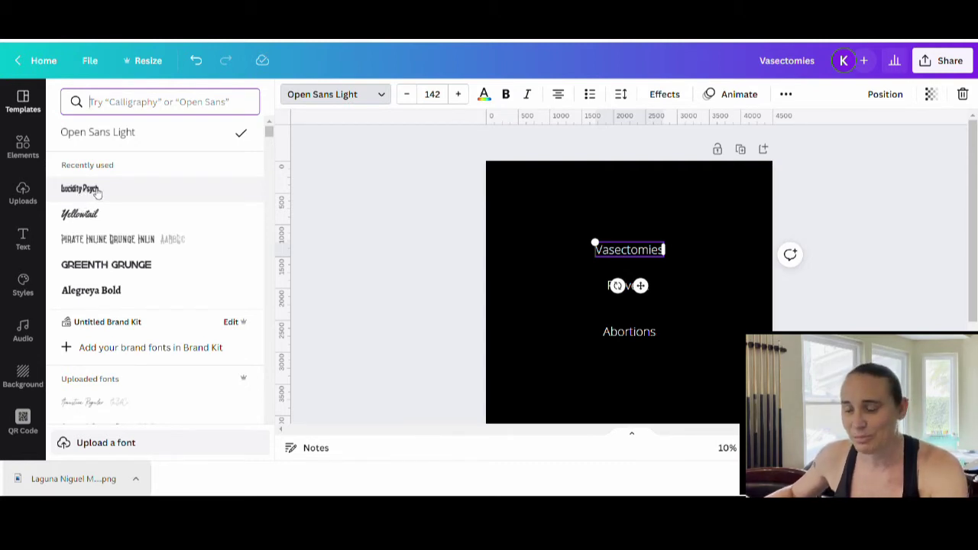
pyautogui.click(96, 192)
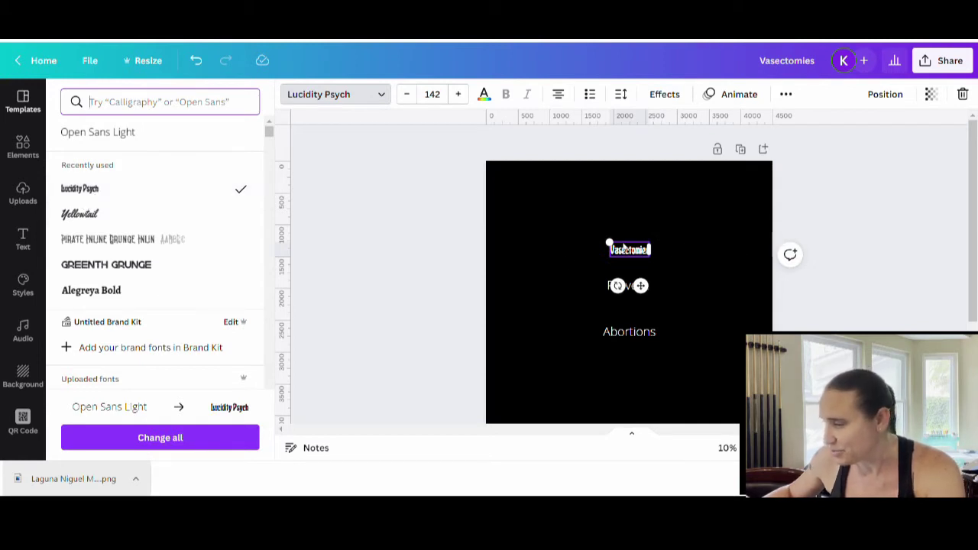
pyautogui.moveTo(611, 244); pyautogui.dragTo(526, 217)
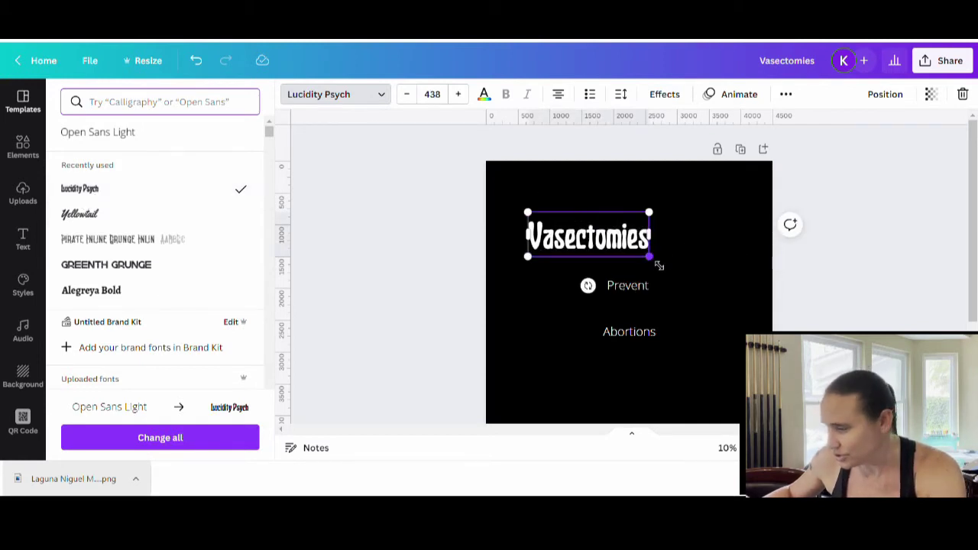
pyautogui.moveTo(653, 258); pyautogui.dragTo(747, 316)
pyautogui.click(698, 277)
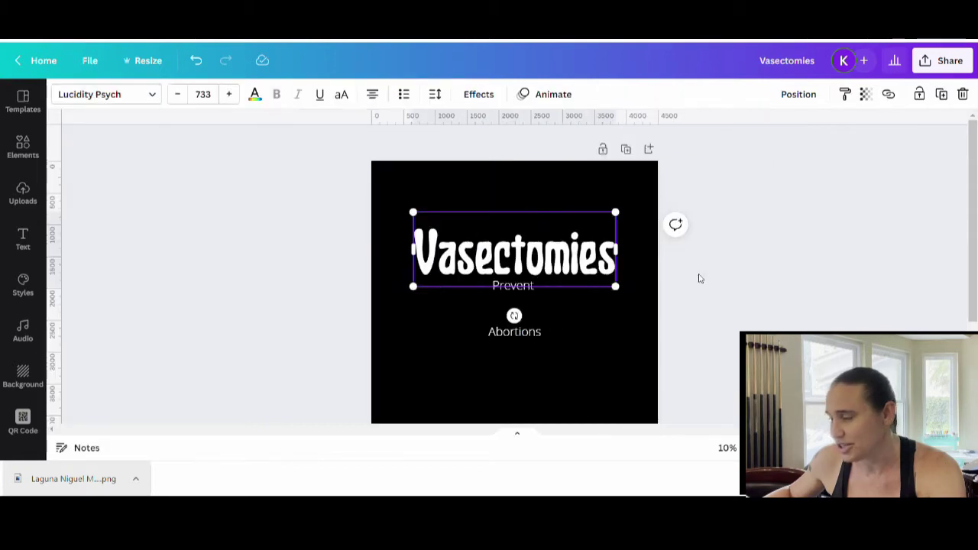
pyautogui.click(581, 306)
pyautogui.moveTo(571, 257); pyautogui.dragTo(572, 216)
pyautogui.click(586, 291)
# - Search fonts for 'groov', apply Groovy Script, and resize Vasectomies onto one line
pyautogui.click(558, 238)
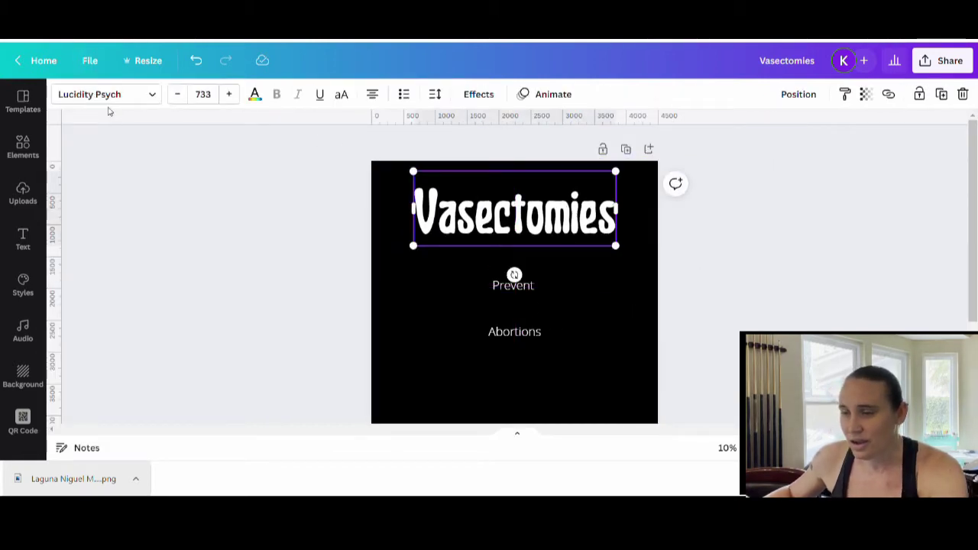
pyautogui.click(107, 94)
pyautogui.click(103, 106)
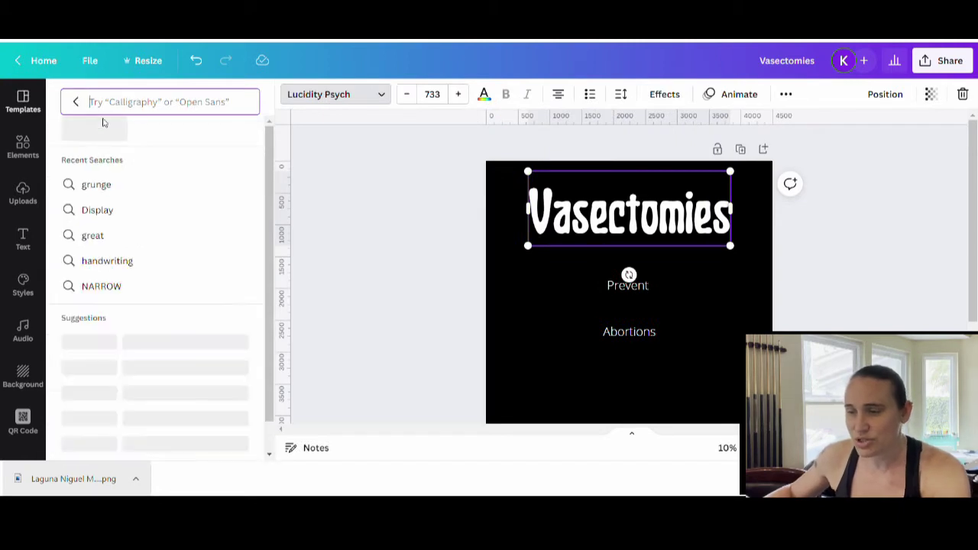
pyautogui.write('g')
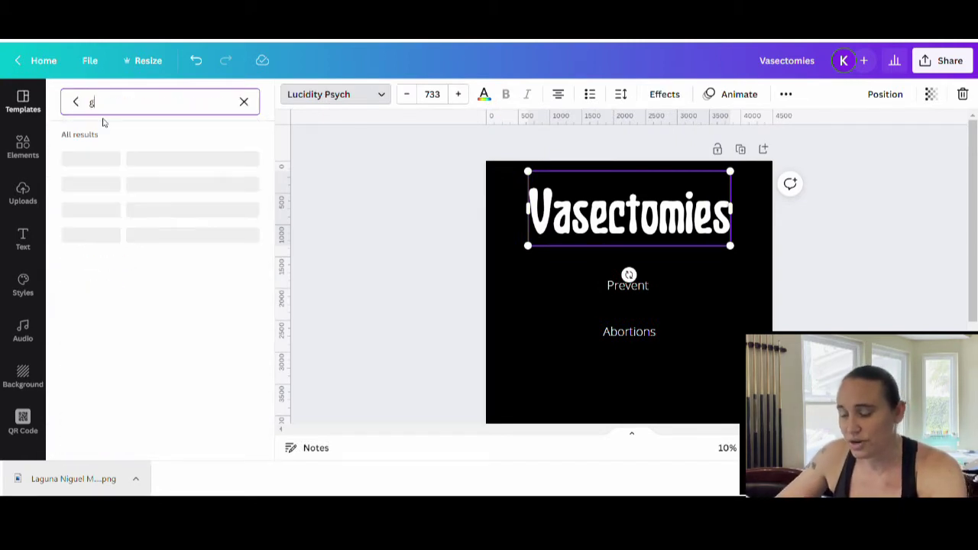
pyautogui.write('roovy')
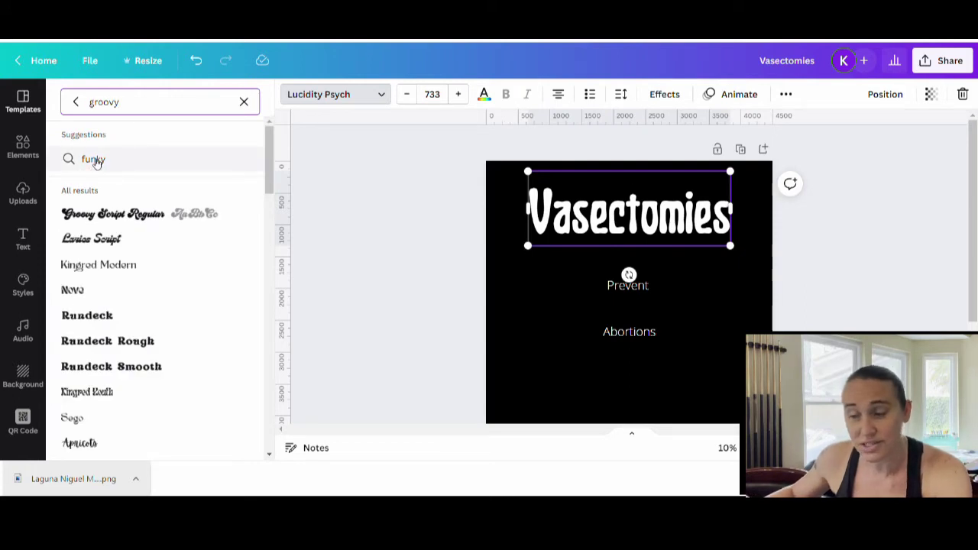
pyautogui.scroll(-4, 135, 219)
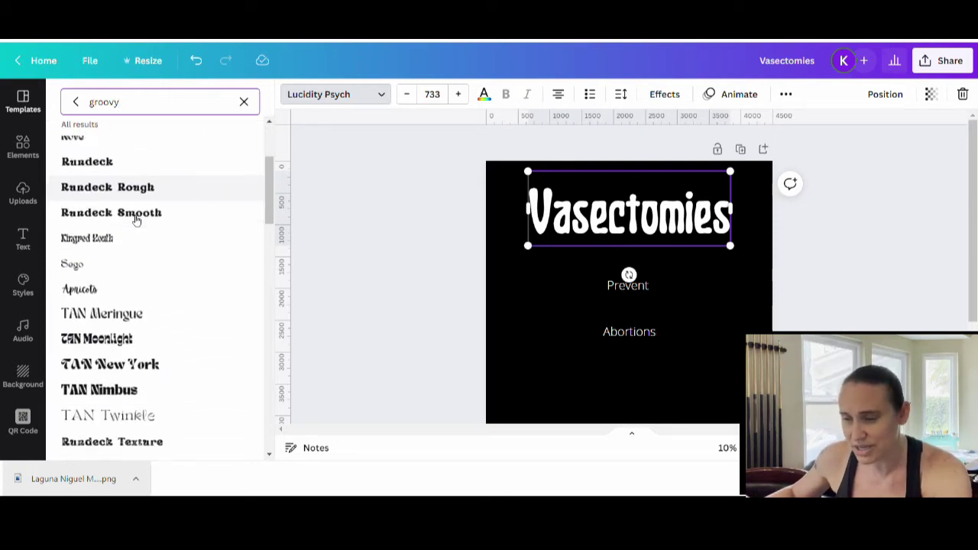
pyautogui.scroll(-10, 141, 221)
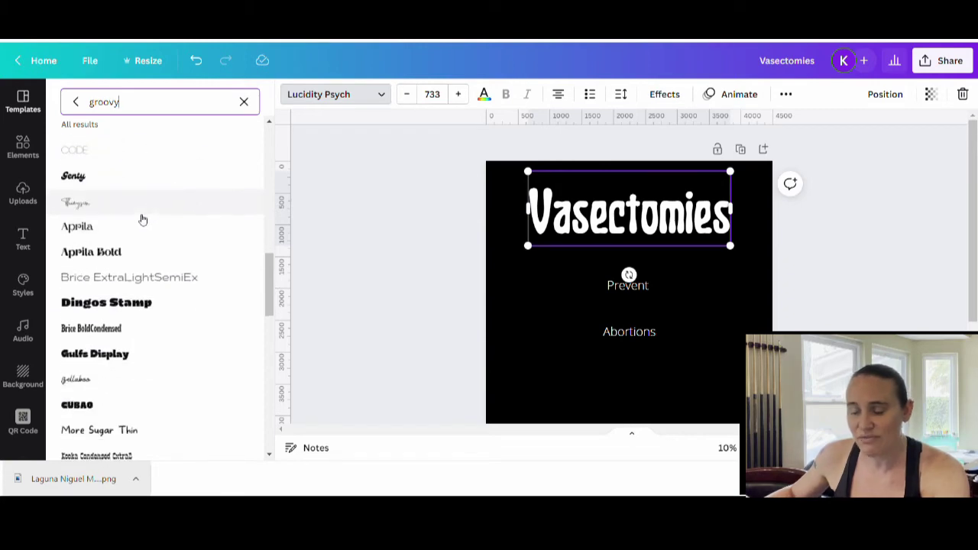
pyautogui.scroll(-8, 145, 252)
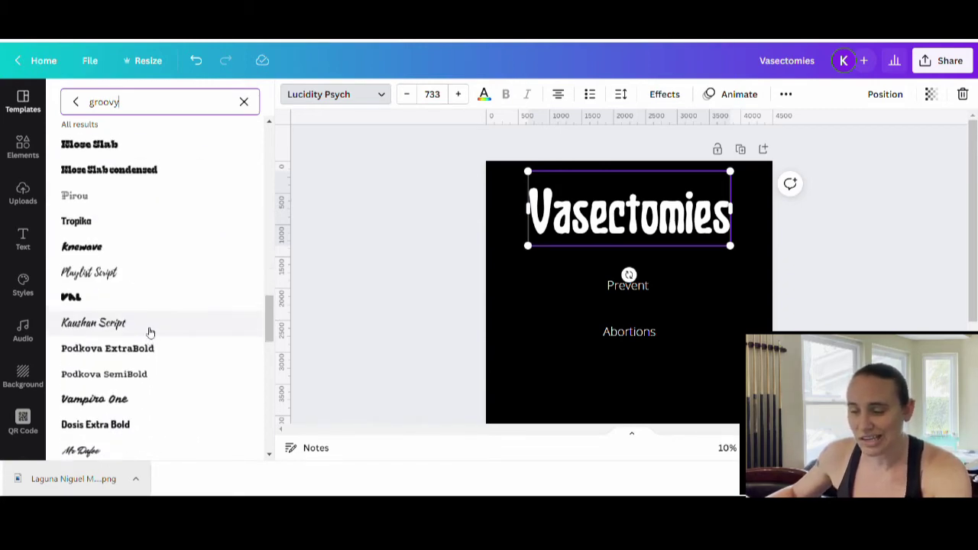
pyautogui.scroll(15, 145, 322)
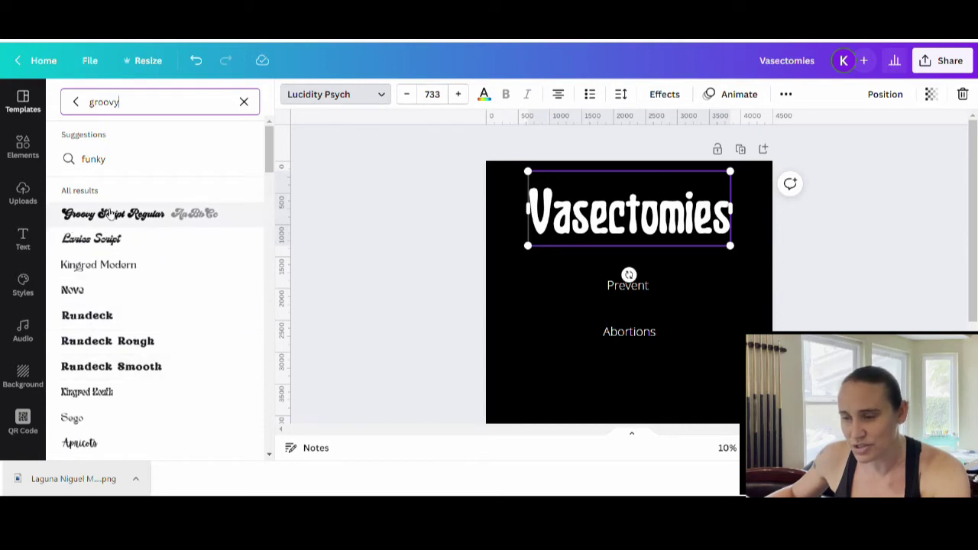
pyautogui.click(111, 214)
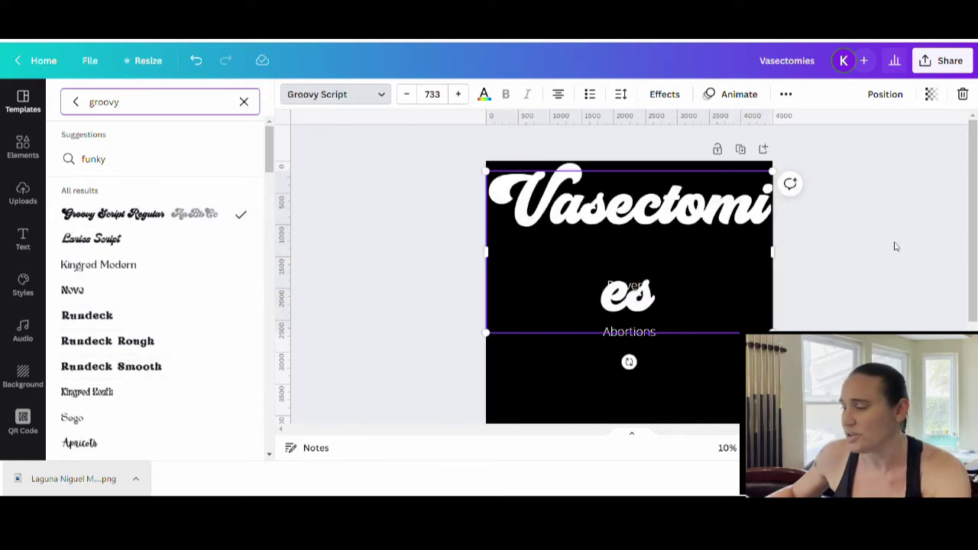
pyautogui.moveTo(782, 266); pyautogui.dragTo(779, 244)
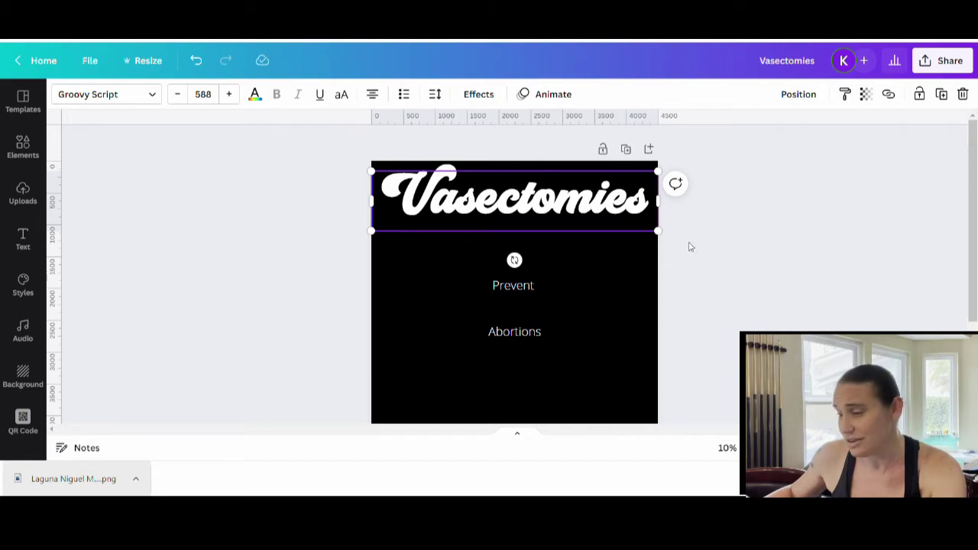
# - Apply Groovy Script to Prevent and change all the remaining text to it
pyautogui.click(519, 290)
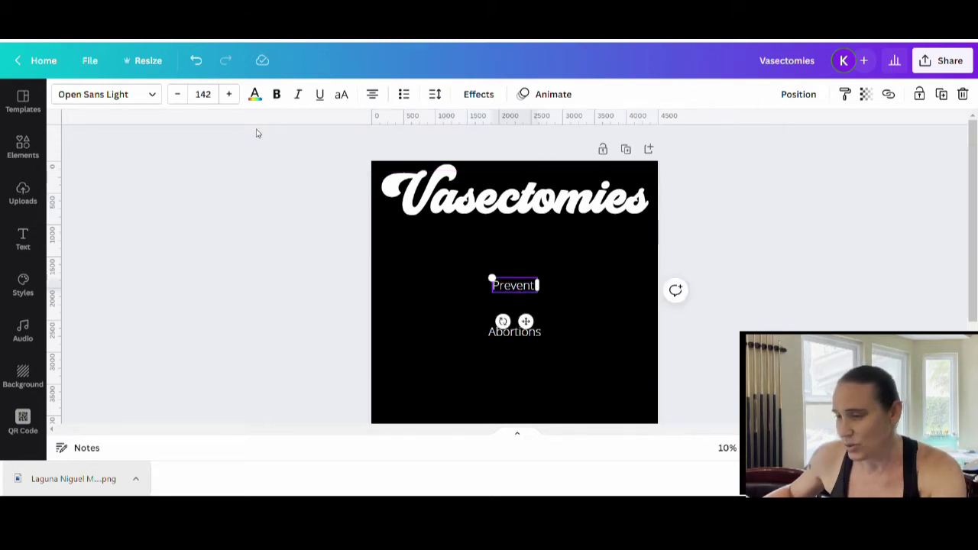
pyautogui.click(135, 92)
pyautogui.click(142, 219)
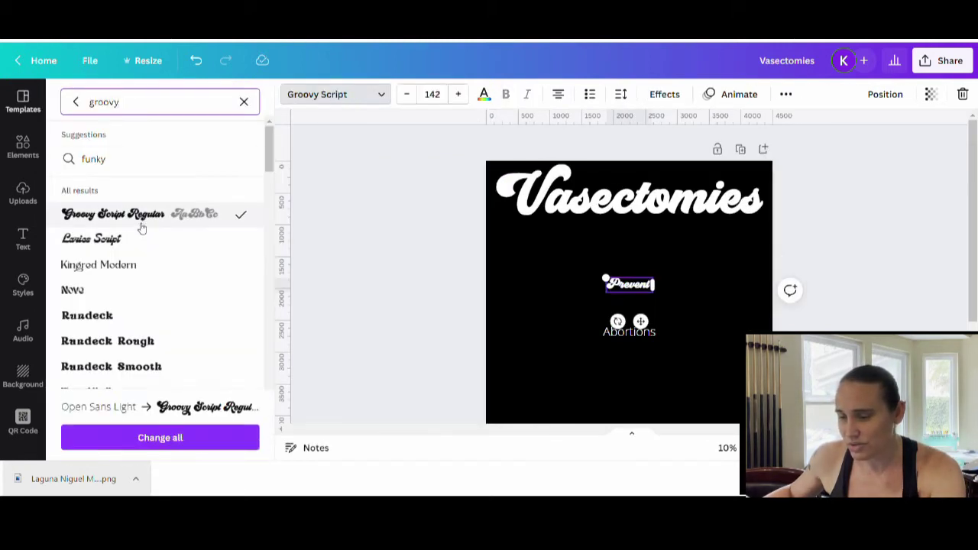
pyautogui.click(157, 443)
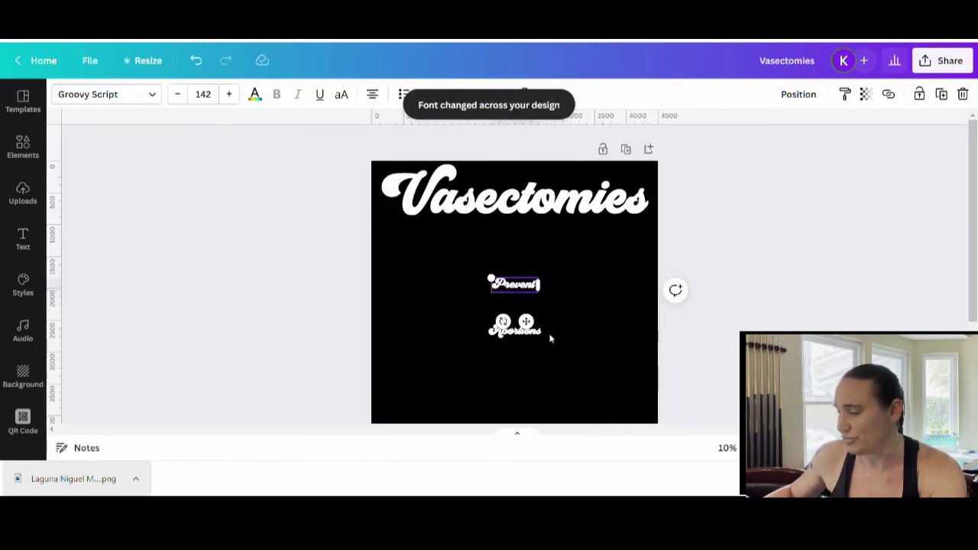
pyautogui.click(550, 338)
# - Enlarge Prevent to span the page width and Abortions to match it
pyautogui.click(506, 287)
pyautogui.moveTo(498, 286); pyautogui.dragTo(380, 240)
pyautogui.moveTo(539, 292); pyautogui.dragTo(570, 303)
pyautogui.moveTo(583, 337); pyautogui.dragTo(591, 392)
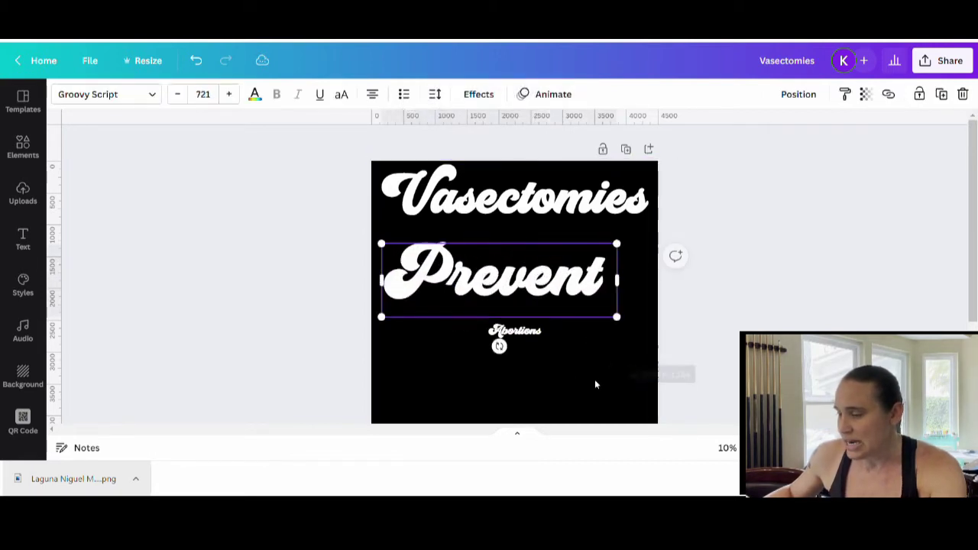
pyautogui.click(527, 332)
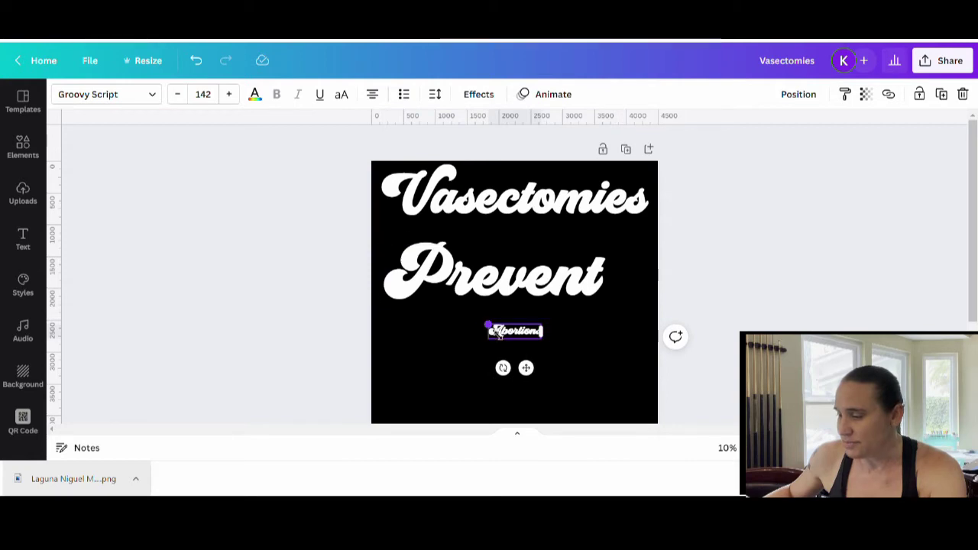
pyautogui.moveTo(487, 325); pyautogui.dragTo(412, 304)
pyautogui.moveTo(550, 348); pyautogui.dragTo(620, 390)
pyautogui.click(829, 262)
# - Arrange Vasectomies, Prevent and Abortions into a centred vertical stack
pyautogui.moveTo(531, 275); pyautogui.dragTo(549, 252)
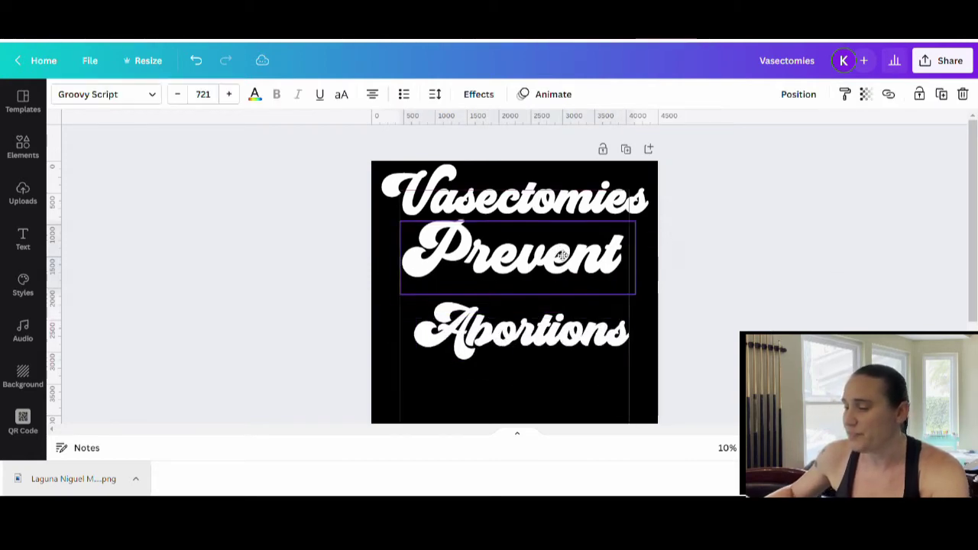
pyautogui.click(759, 260)
pyautogui.moveTo(519, 330); pyautogui.dragTo(505, 348)
pyautogui.moveTo(518, 266); pyautogui.dragTo(524, 284)
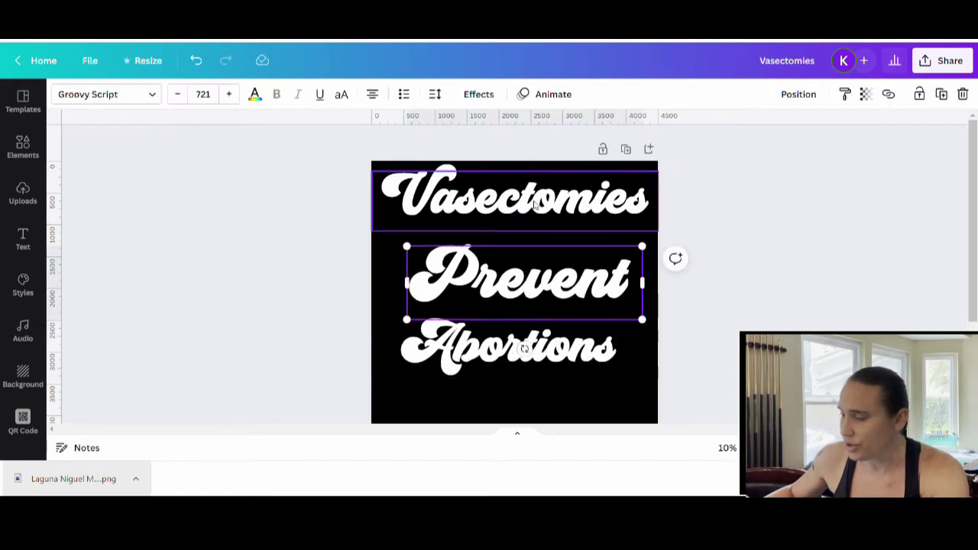
pyautogui.moveTo(519, 192); pyautogui.dragTo(519, 209)
pyautogui.click(803, 272)
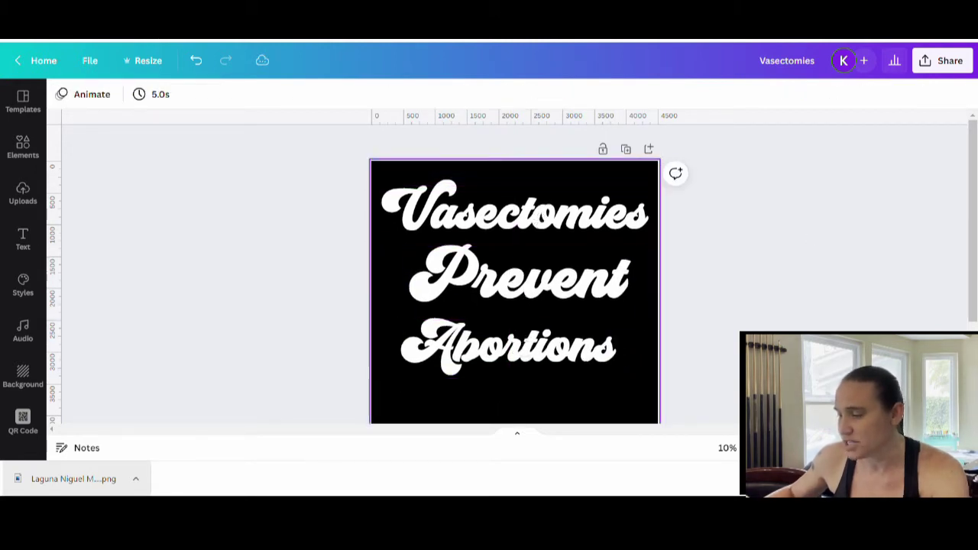
pyautogui.moveTo(541, 356); pyautogui.dragTo(547, 346)
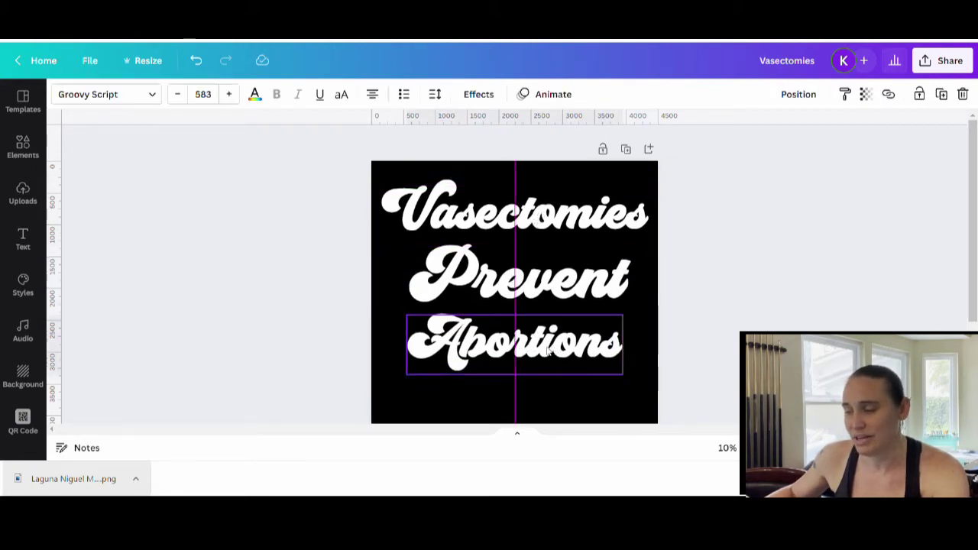
pyautogui.click(801, 273)
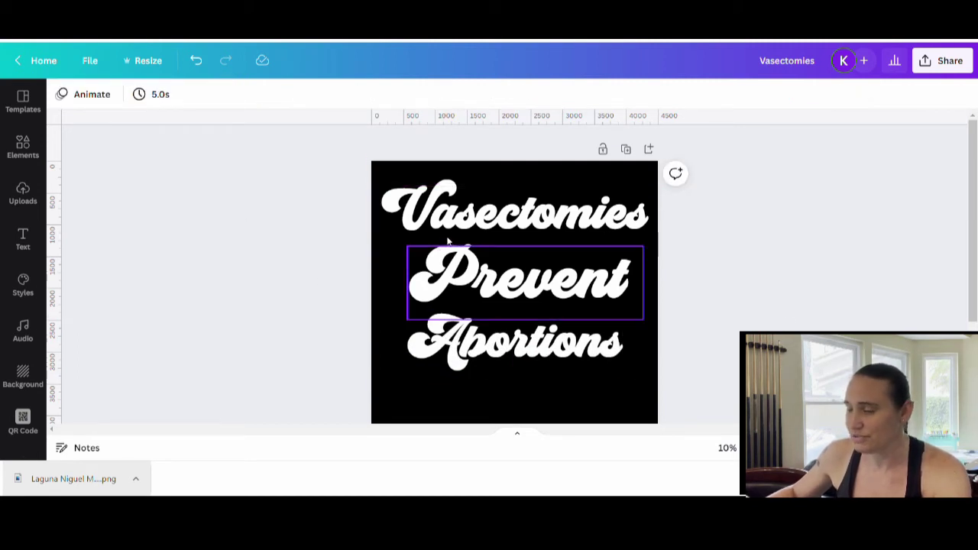
# - Search Elements for 'canva color palette'
pyautogui.click(42, 147)
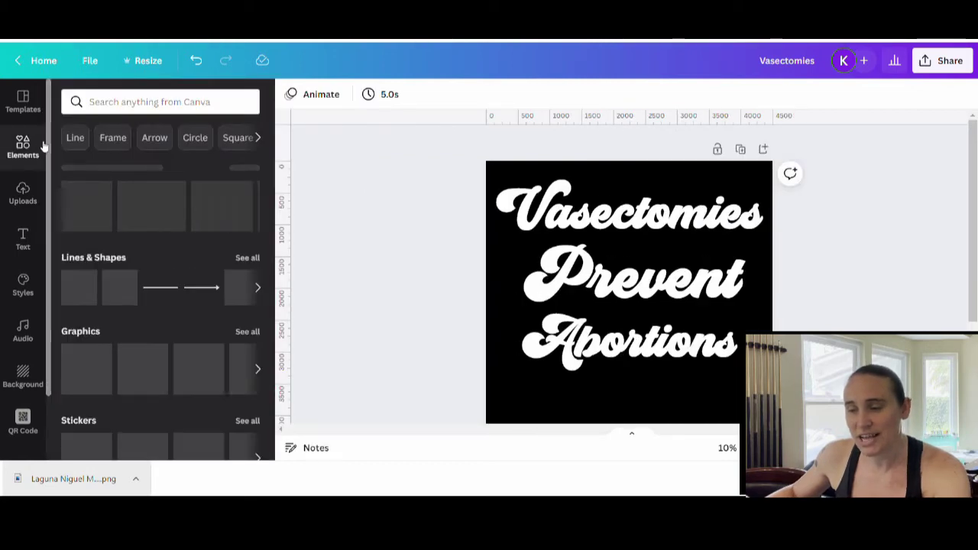
pyautogui.click(127, 100)
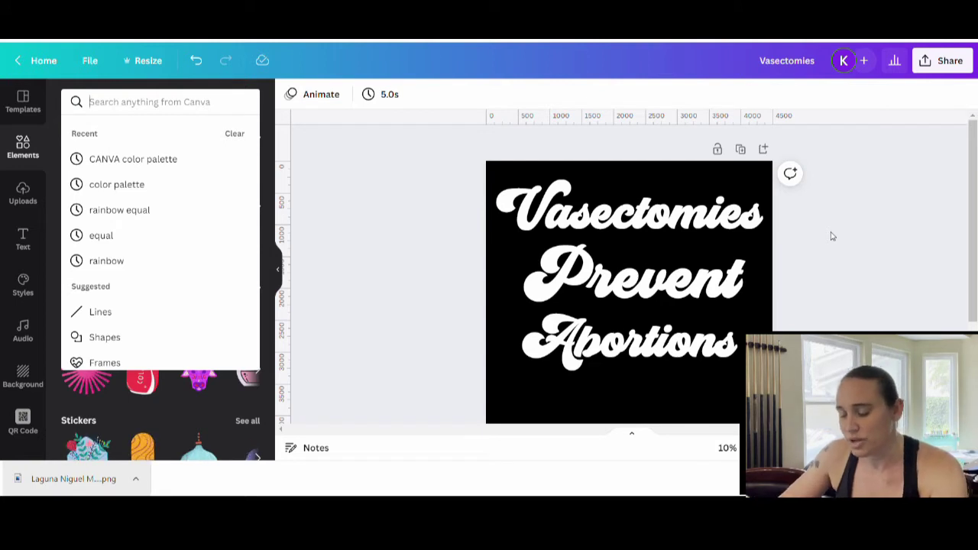
pyautogui.write('canva co')
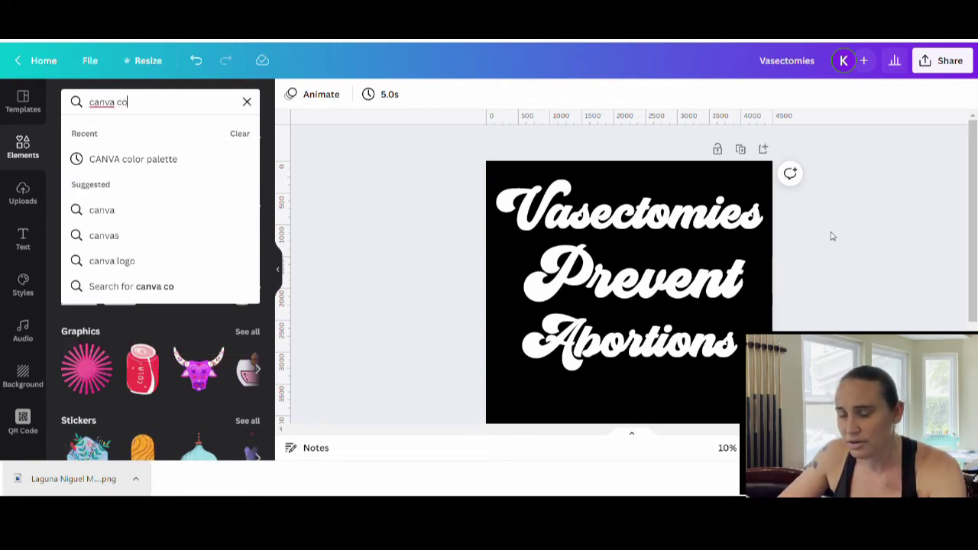
pyautogui.write('lor pal')
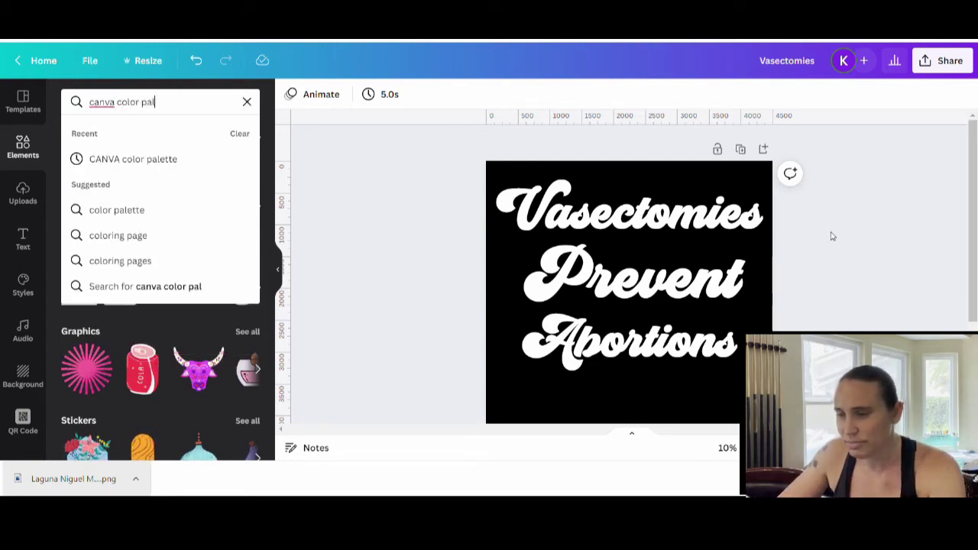
pyautogui.write('ette')
pyautogui.press('Return')
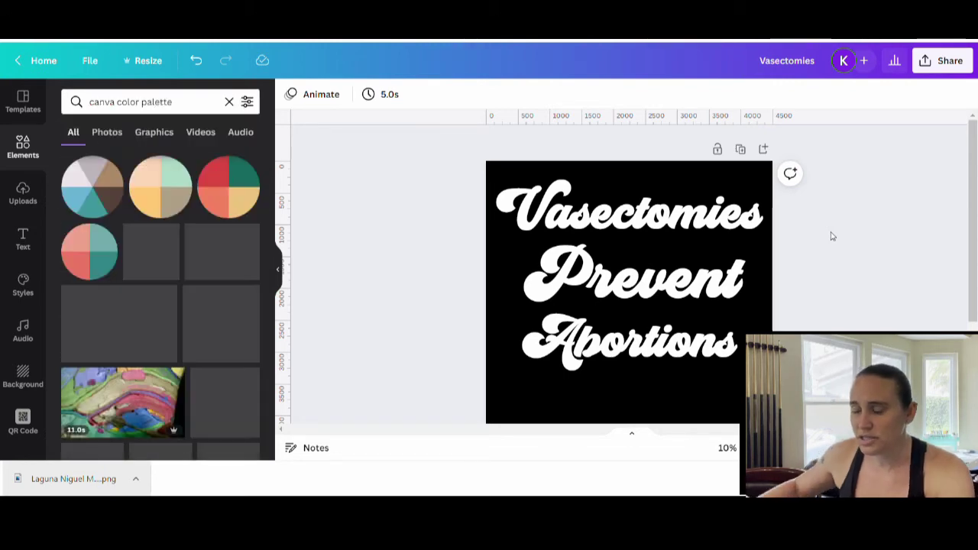
# - Filter the results to Graphics and browse the colour-wheel palettes
pyautogui.click(162, 133)
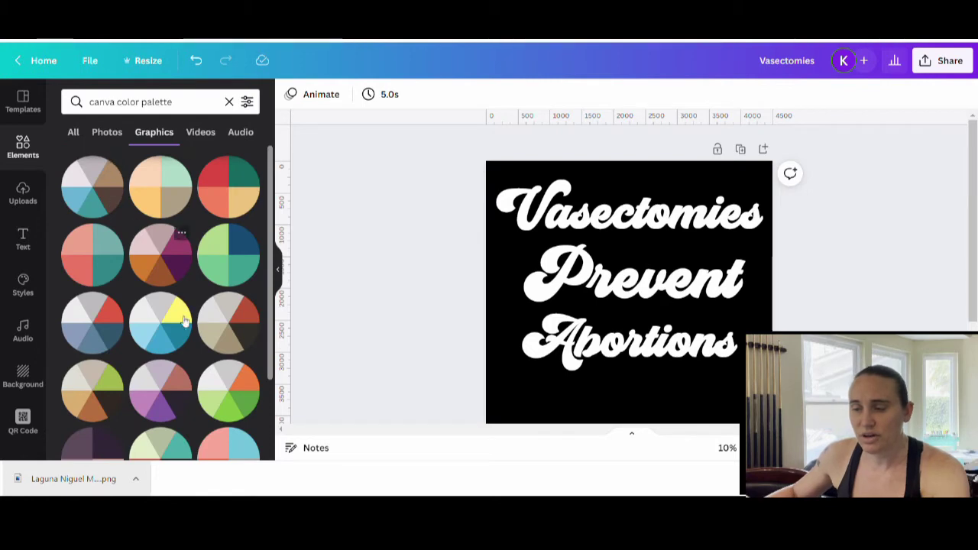
pyautogui.scroll(-1, 161, 171)
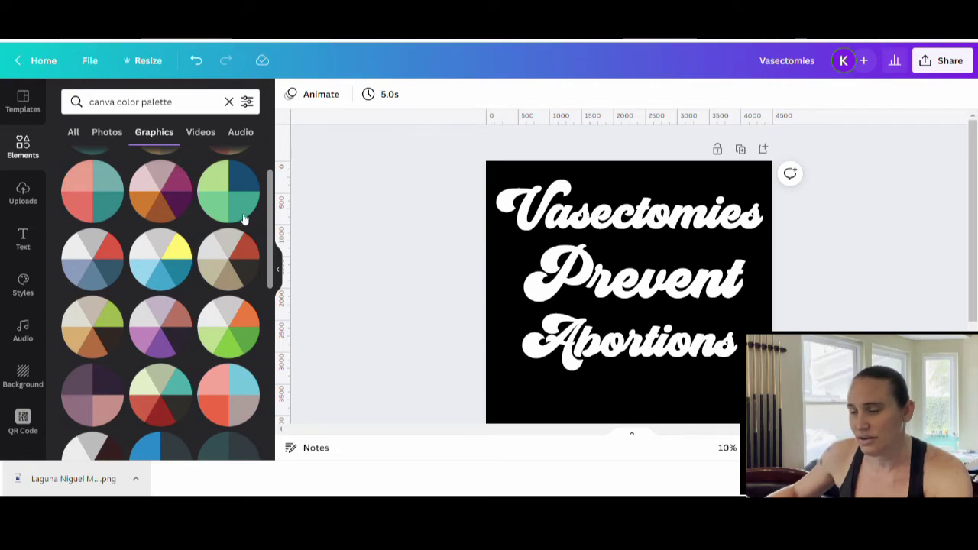
pyautogui.scroll(-3, 229, 187)
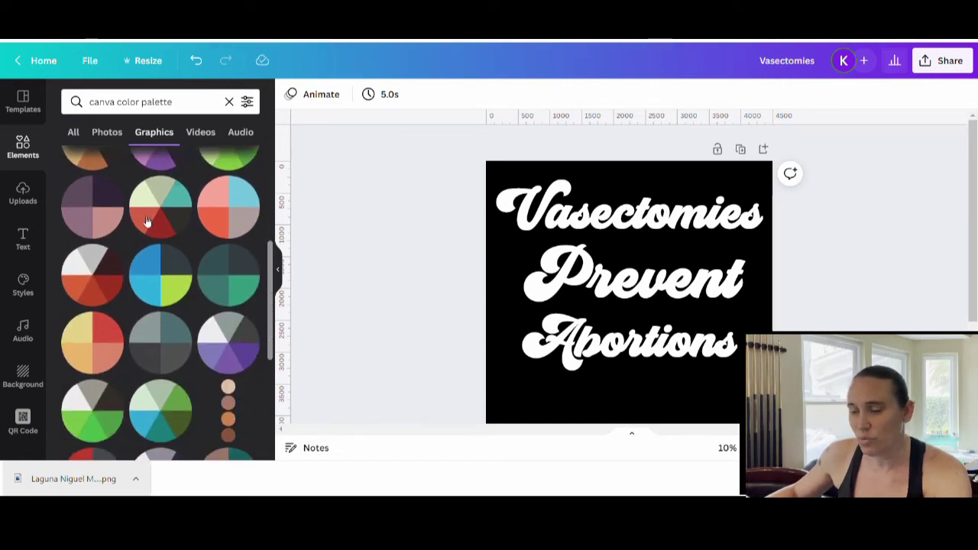
pyautogui.scroll(-1, 203, 233)
pyautogui.scroll(-1, 188, 203)
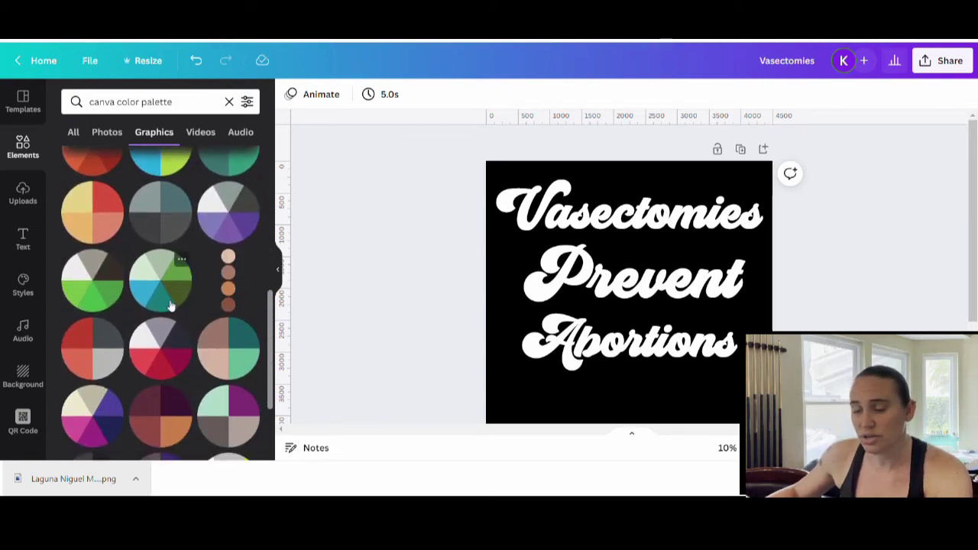
pyautogui.scroll(-2, 186, 305)
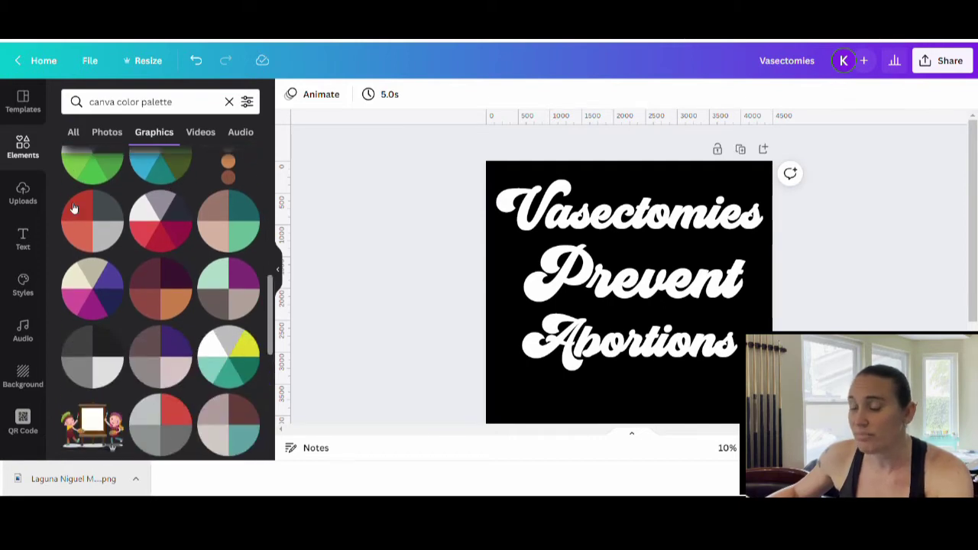
pyautogui.scroll(-2, 294, 313)
pyautogui.scroll(-1, 192, 255)
pyautogui.scroll(2, 186, 257)
pyautogui.scroll(-4, 192, 296)
pyautogui.scroll(-5, 183, 302)
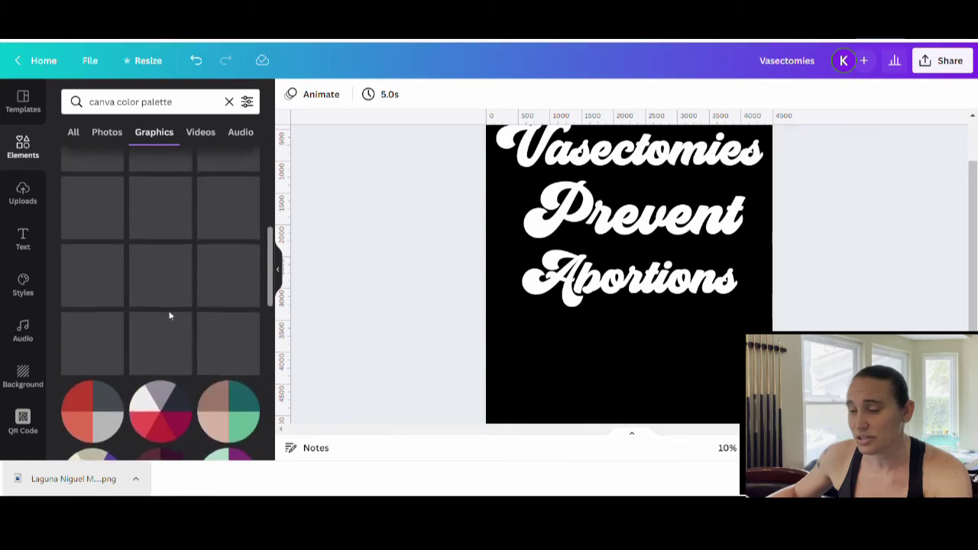
pyautogui.scroll(5, 182, 309)
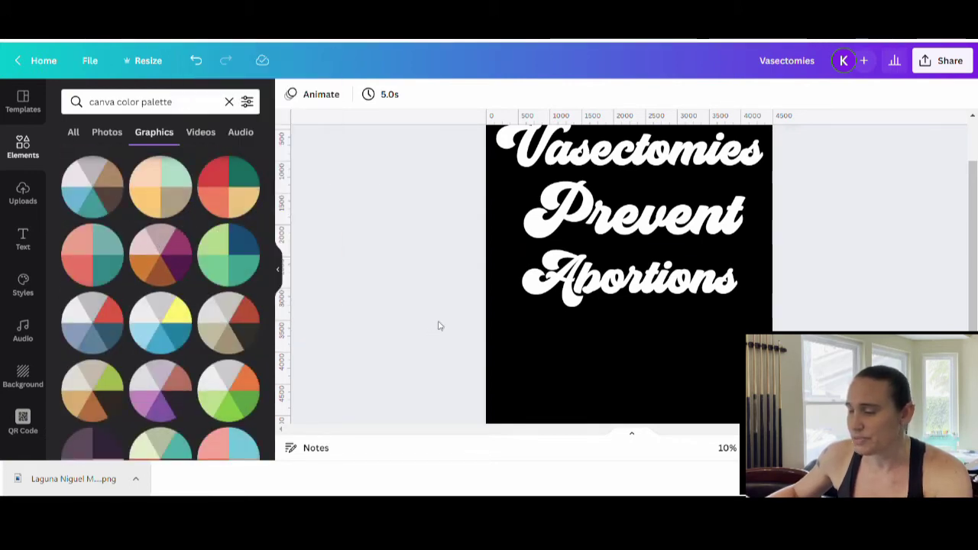
pyautogui.scroll(2, 439, 325)
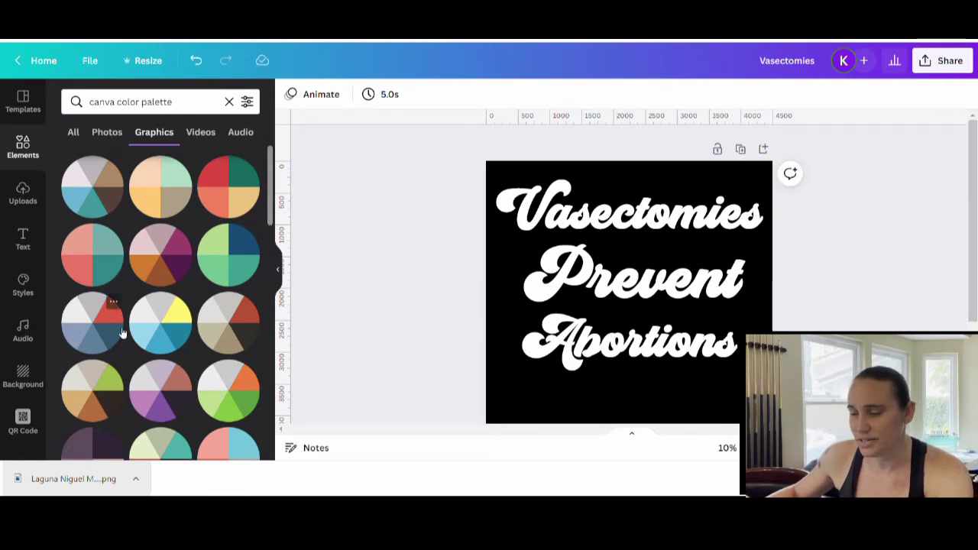
# - Add the yellow and blue palette circle and place it below Abortions
pyautogui.click(175, 312)
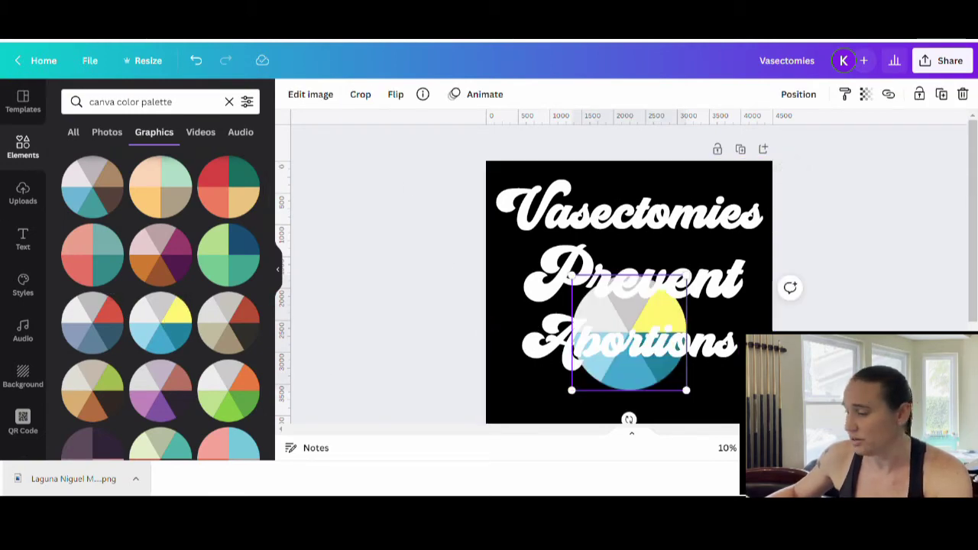
pyautogui.scroll(-2, 648, 287)
pyautogui.moveTo(638, 261); pyautogui.dragTo(656, 350)
pyautogui.click(896, 304)
pyautogui.scroll(2, 892, 302)
# - Colour Vasectomies' V light grey and a grey, eyedropped from the pie chart
pyautogui.click(547, 222)
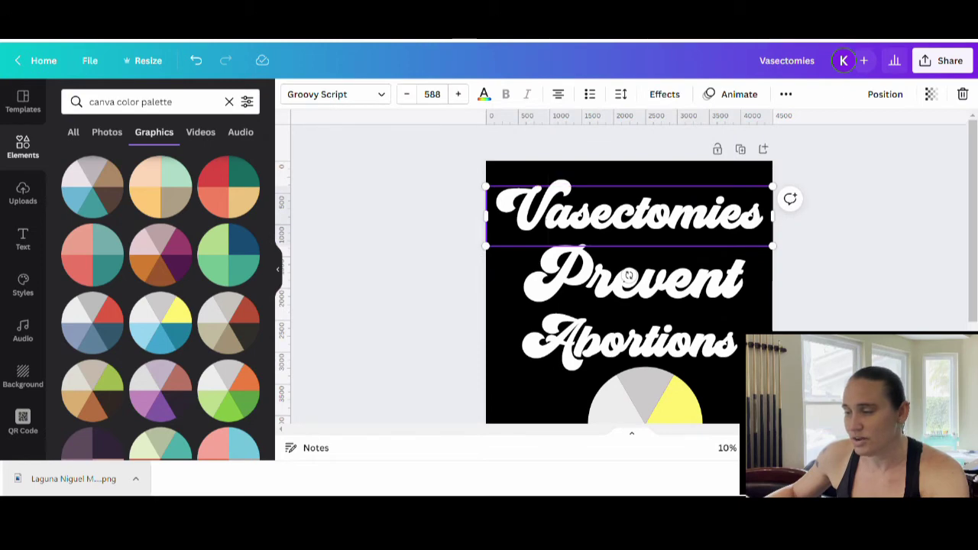
pyautogui.moveTo(547, 222); pyautogui.dragTo(519, 223)
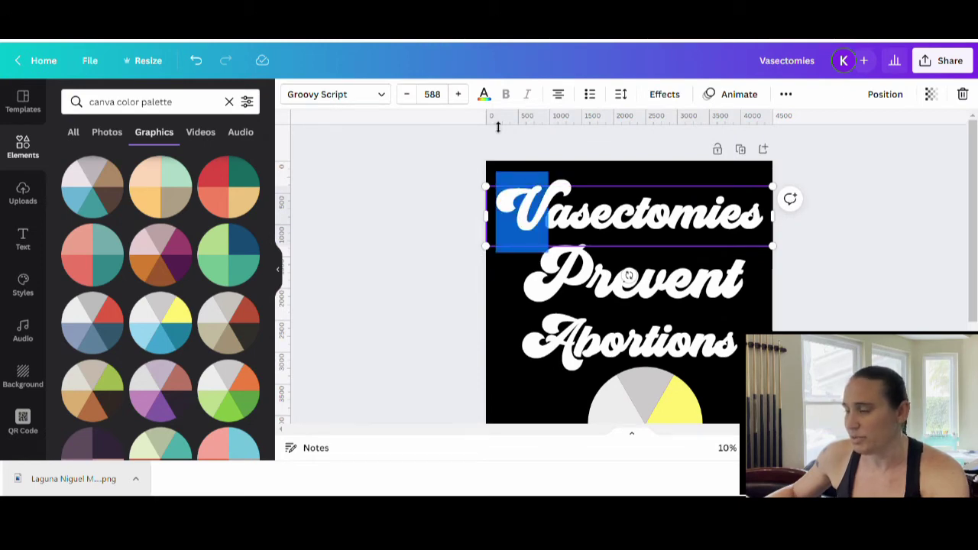
pyautogui.click(485, 94)
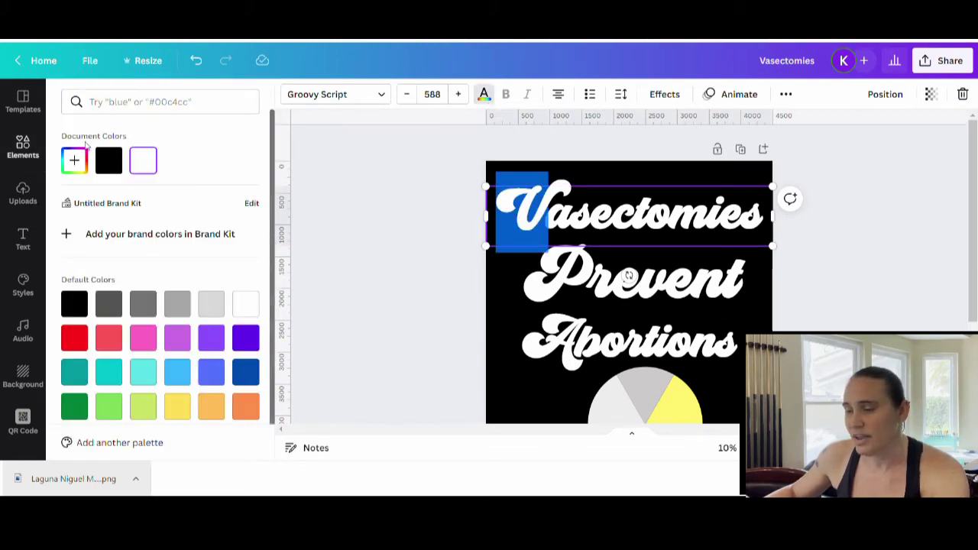
pyautogui.click(75, 164)
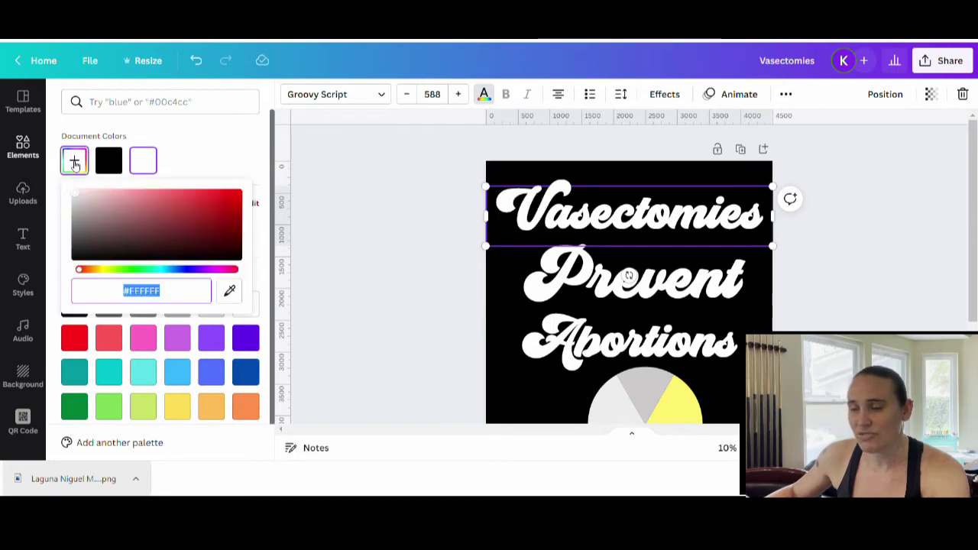
pyautogui.click(229, 292)
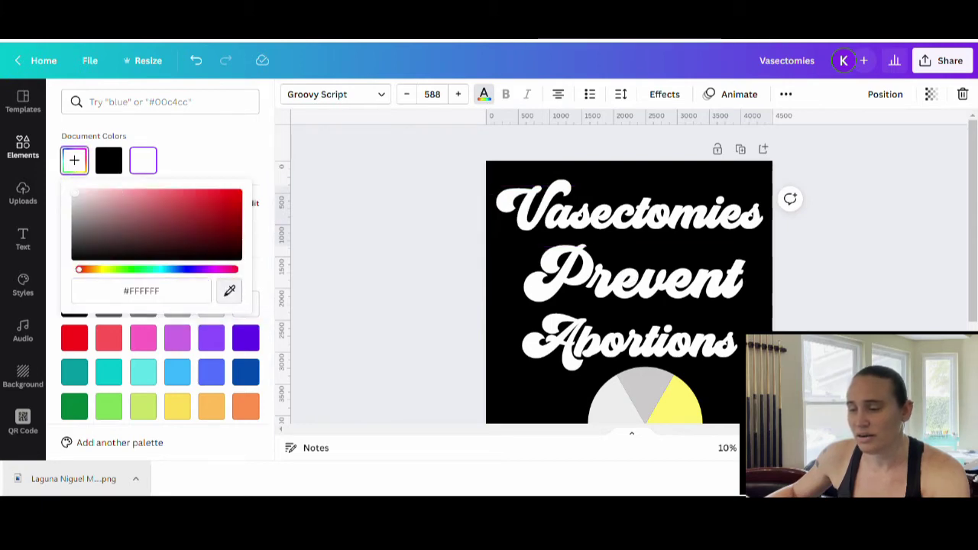
pyautogui.click(619, 418)
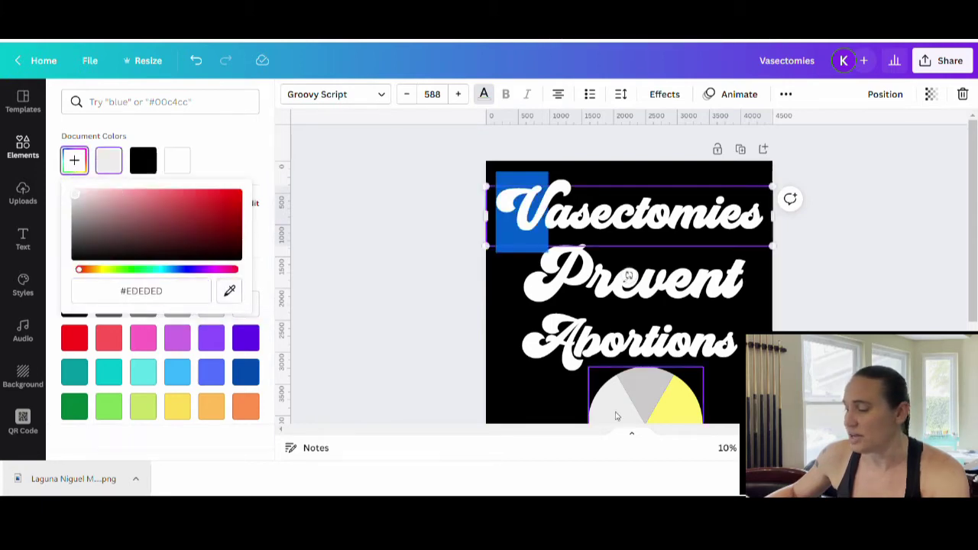
pyautogui.click(558, 207)
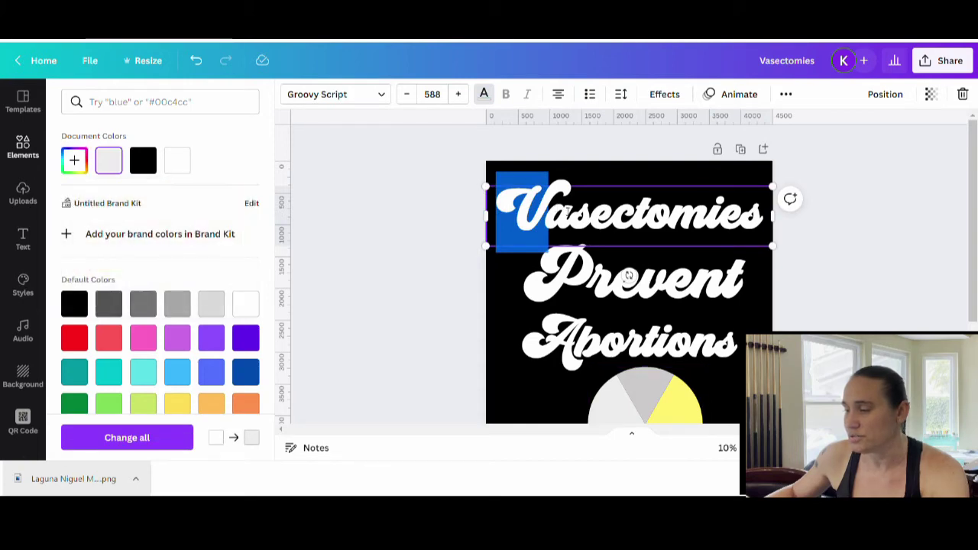
pyautogui.moveTo(574, 215); pyautogui.dragTo(549, 215)
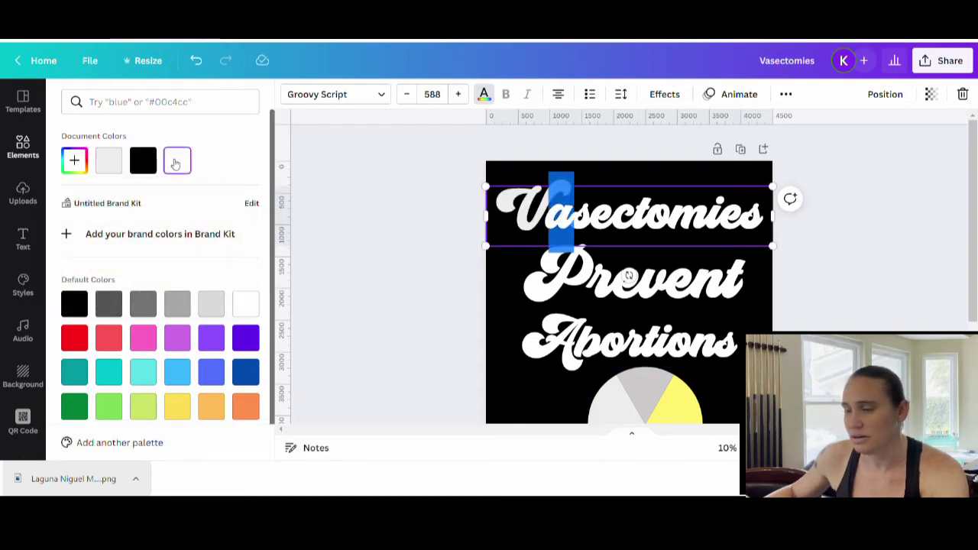
pyautogui.click(74, 162)
pyautogui.click(229, 290)
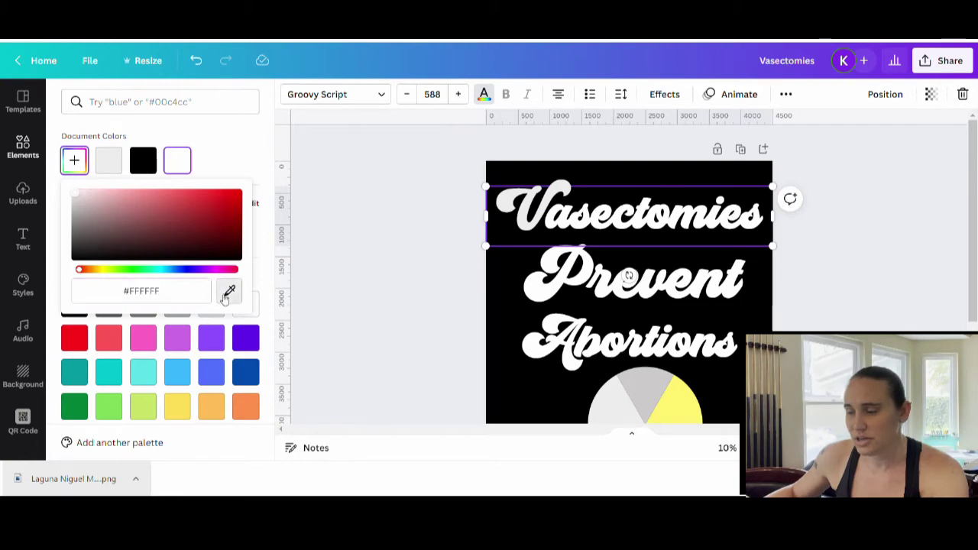
pyautogui.click(651, 396)
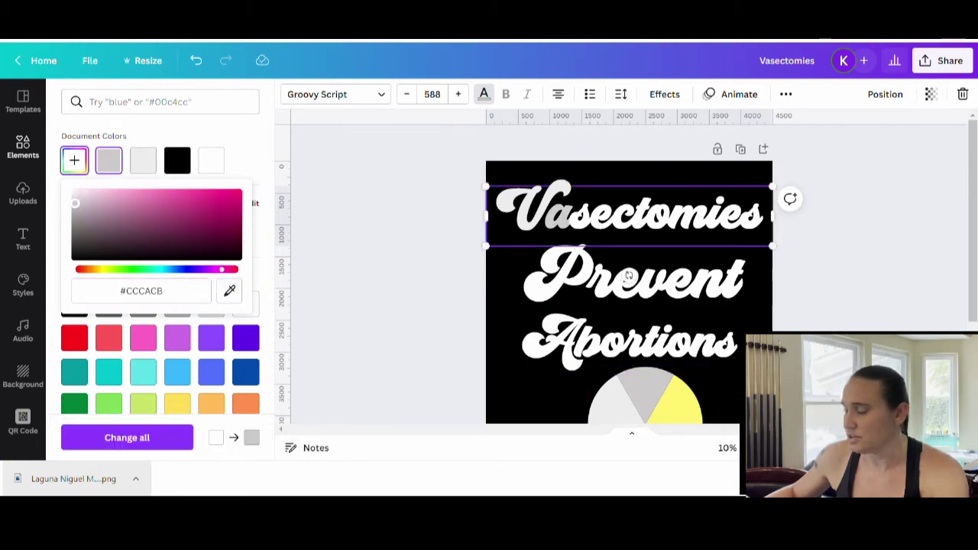
pyautogui.click(585, 217)
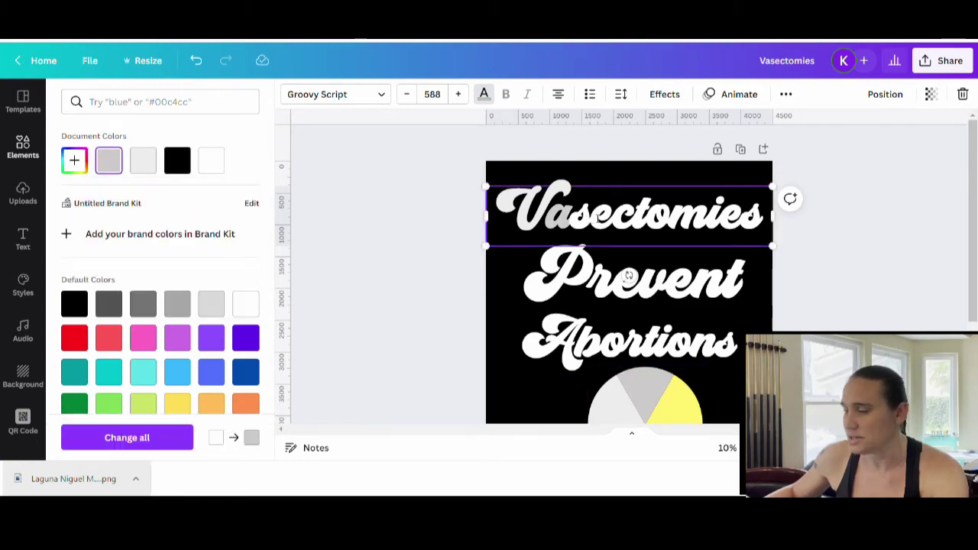
# - Colour the s of Vasectomies with the pie chart's yellow slice
pyautogui.moveTo(596, 219); pyautogui.dragTo(575, 220)
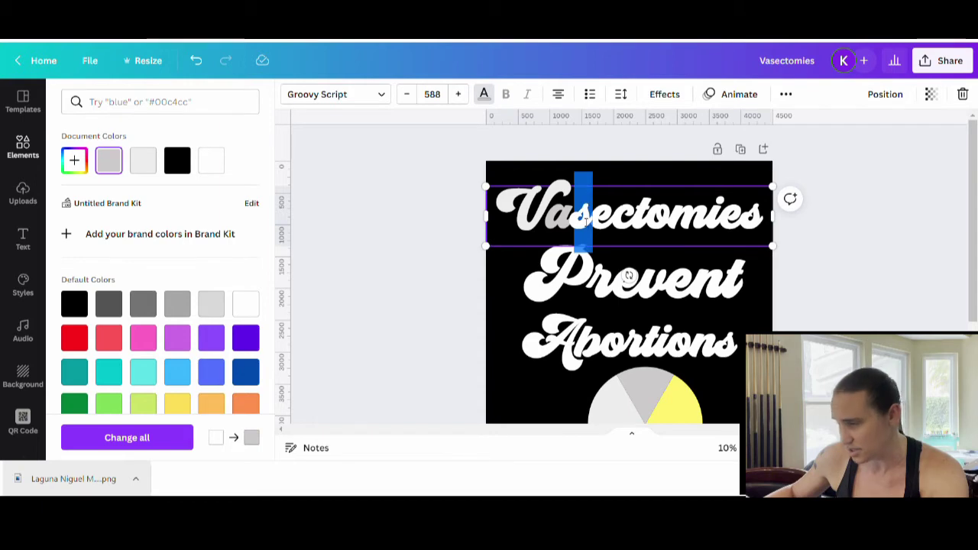
pyautogui.click(75, 160)
pyautogui.click(229, 291)
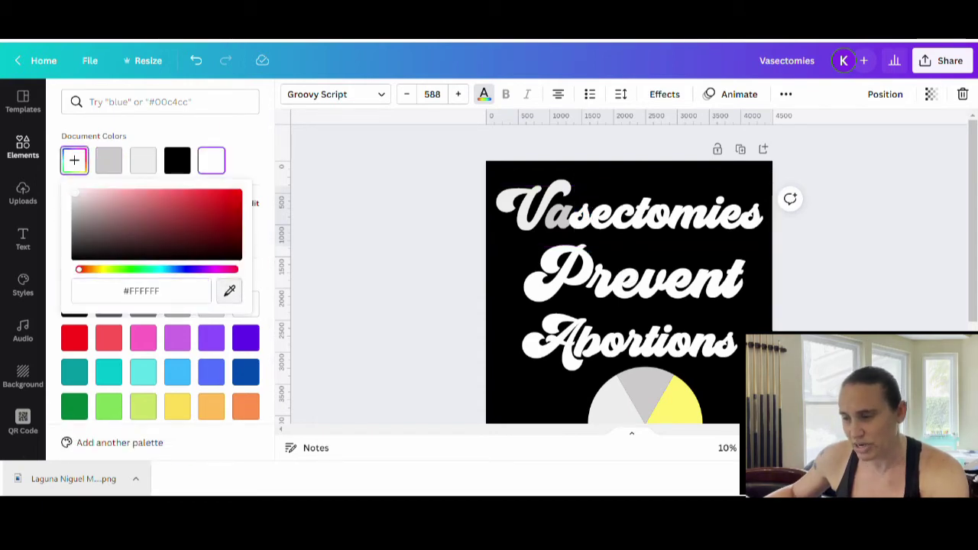
pyautogui.click(678, 410)
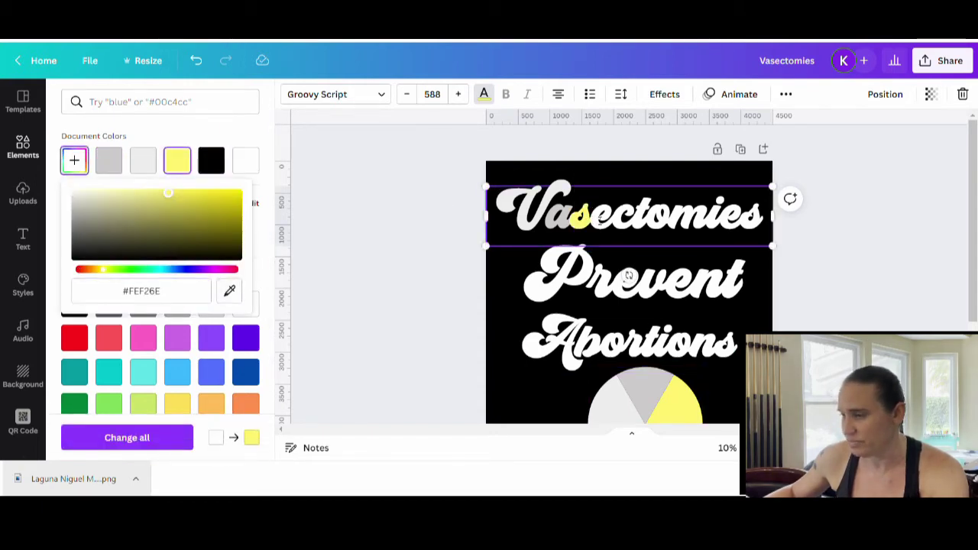
# - Colour the e of Vasectomies dark teal sampled from the pie chart
pyautogui.scroll(-2, 619, 221)
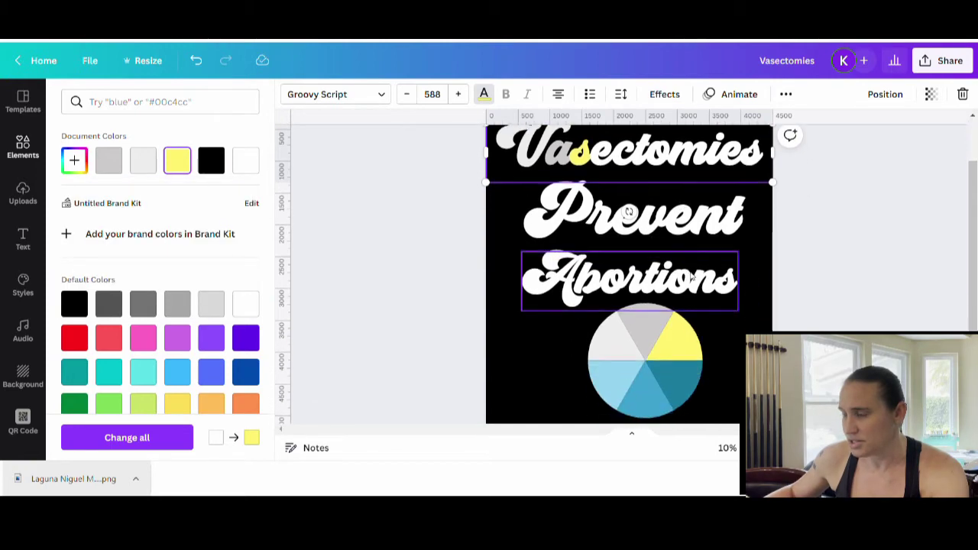
pyautogui.hotkey('shift', 'Right')
pyautogui.click(85, 164)
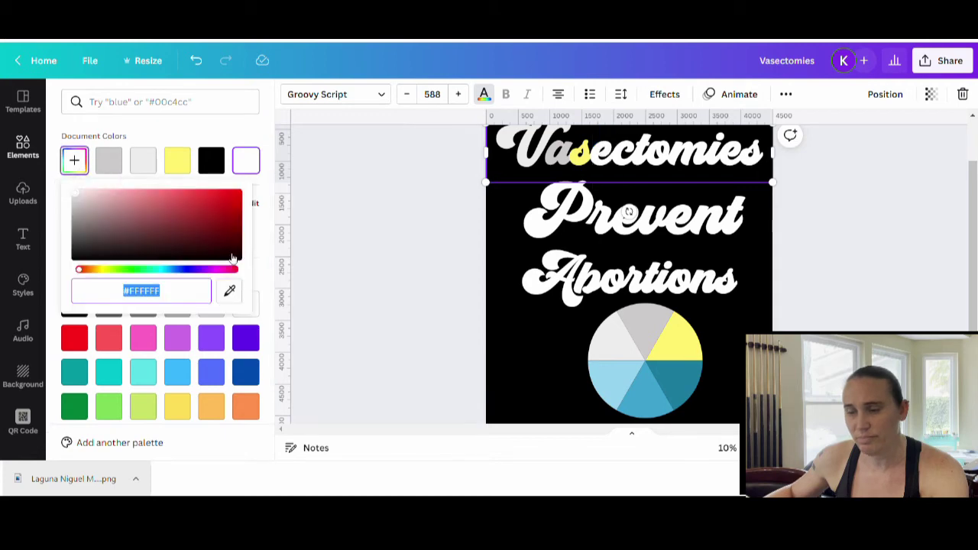
pyautogui.click(229, 291)
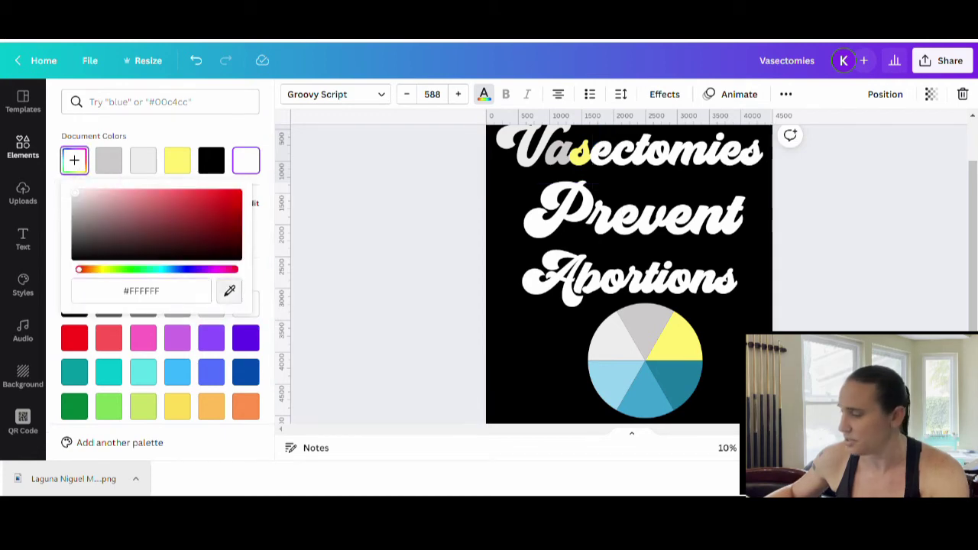
pyautogui.click(689, 384)
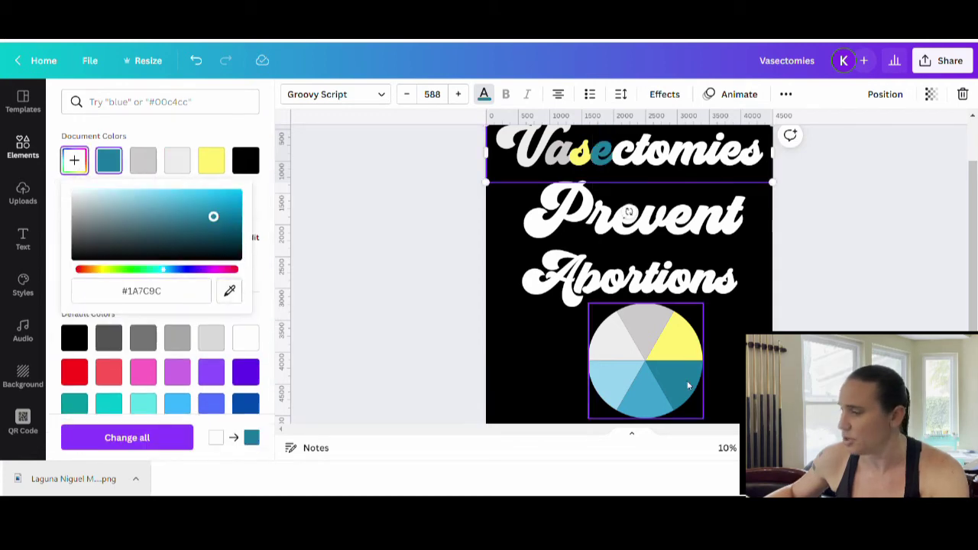
pyautogui.click(619, 157)
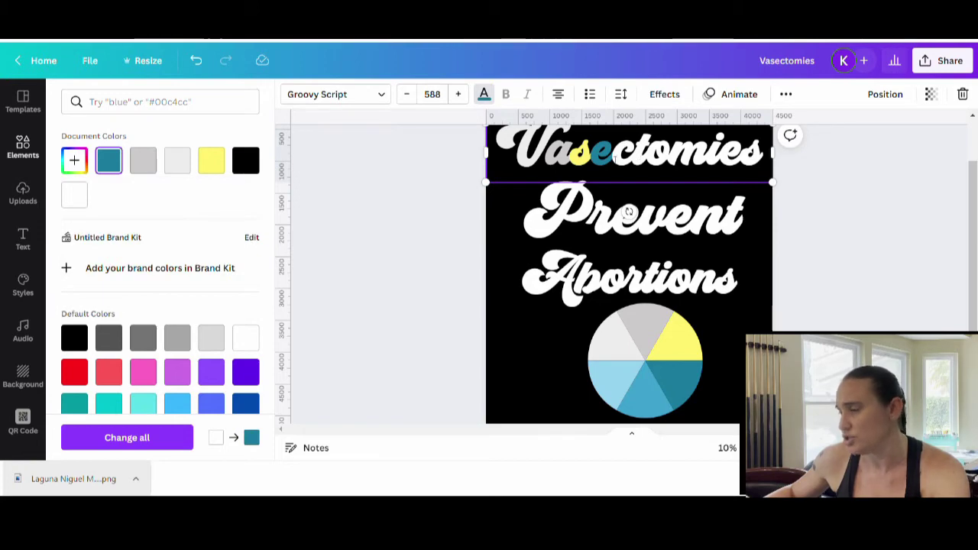
# - Colour the c blue and the t light blue, eyedropped from the pie chart
pyautogui.moveTo(616, 158); pyautogui.dragTo(636, 158)
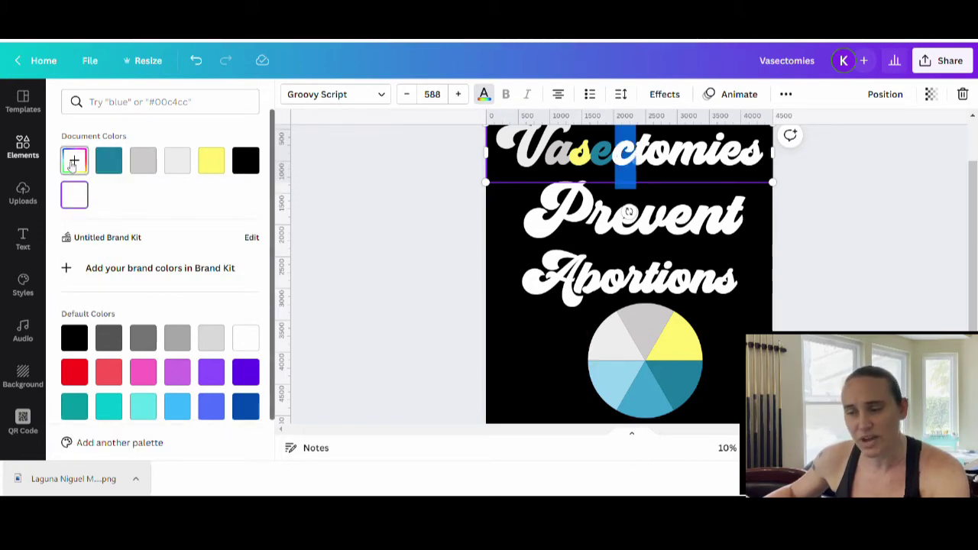
pyautogui.click(74, 160)
pyautogui.click(233, 295)
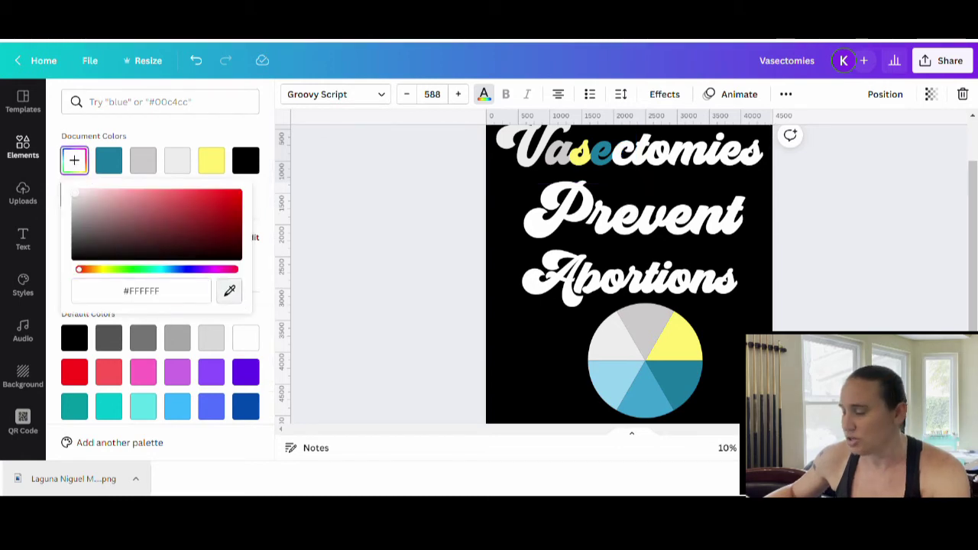
pyautogui.click(659, 397)
pyautogui.click(646, 156)
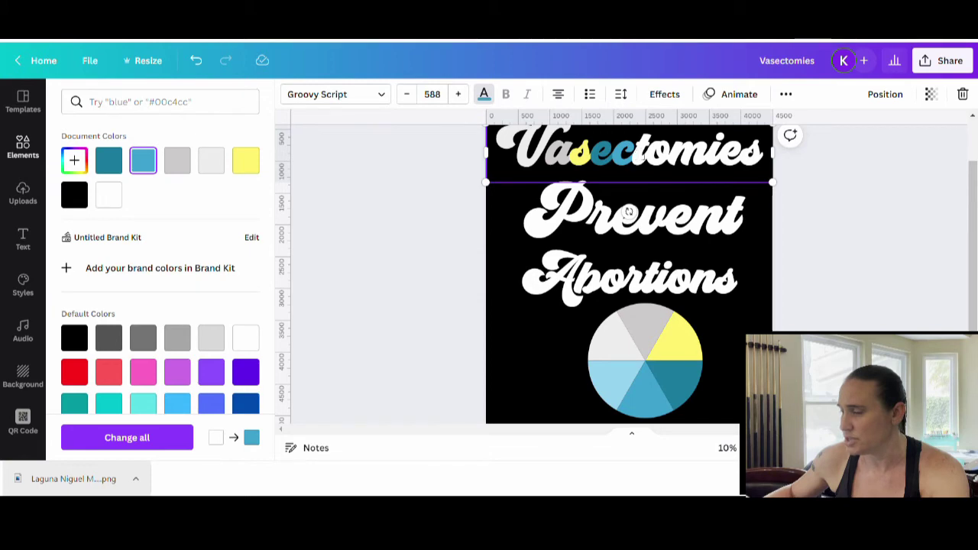
pyautogui.moveTo(648, 154); pyautogui.dragTo(637, 153)
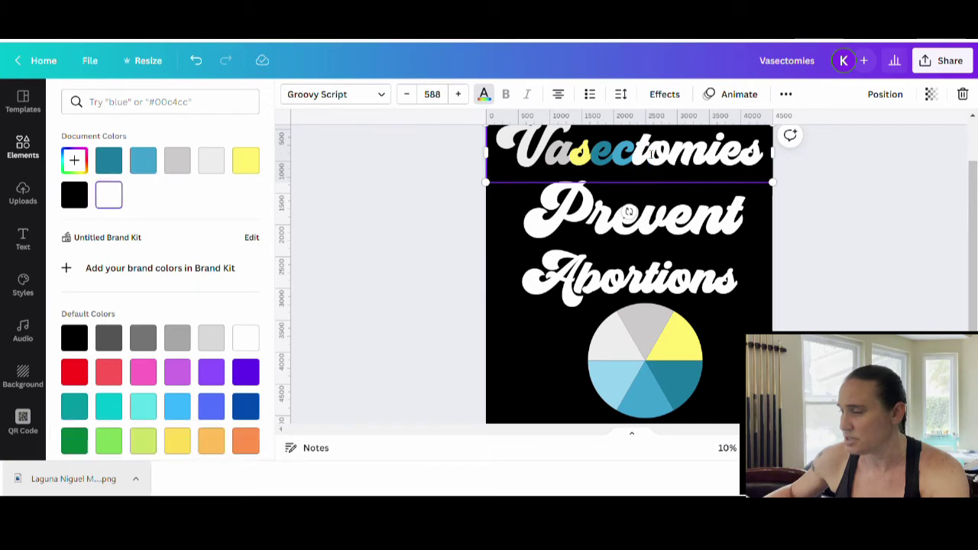
pyautogui.click(74, 161)
pyautogui.click(227, 293)
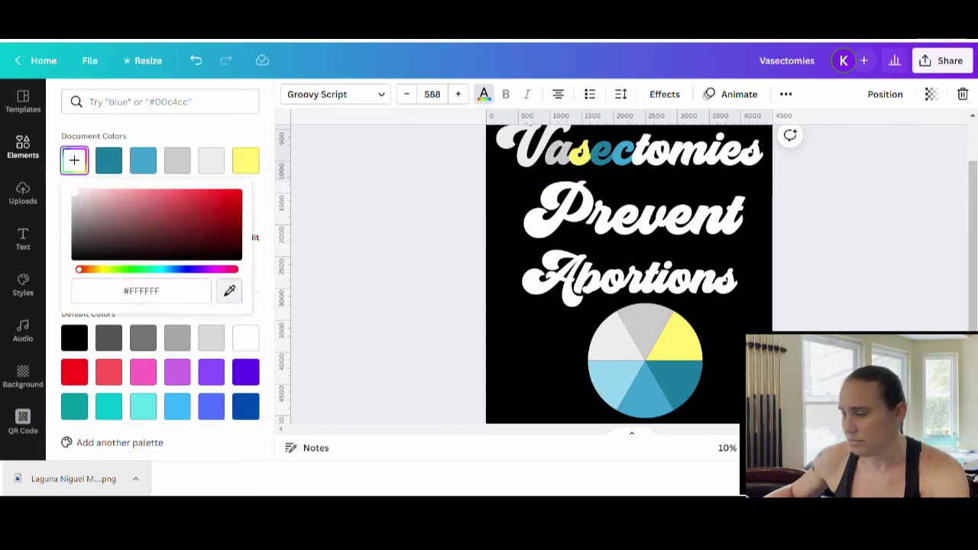
pyautogui.click(600, 386)
pyautogui.click(499, 387)
# - Remove the pie palette graphic from the page
pyautogui.click(422, 366)
pyautogui.scroll(2, 873, 299)
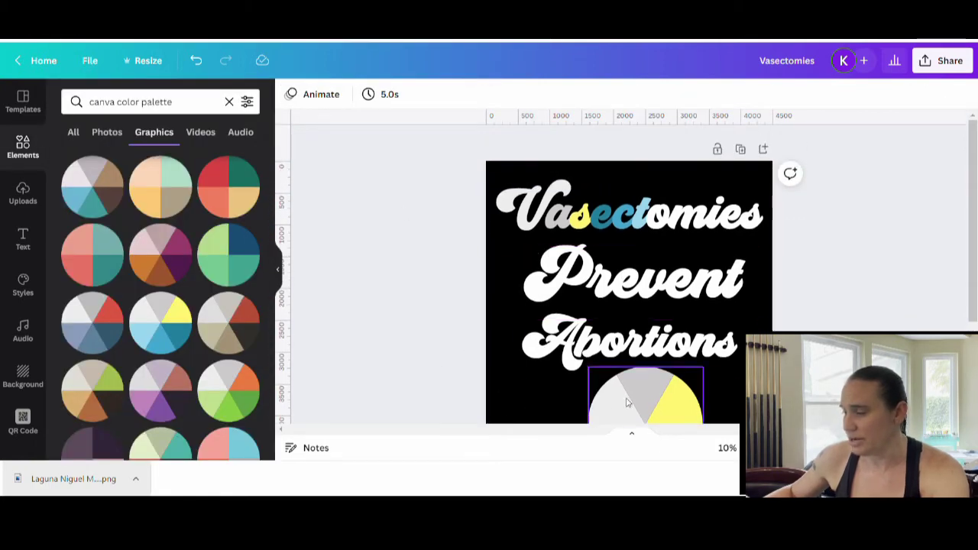
pyautogui.moveTo(677, 424); pyautogui.dragTo(451, 405)
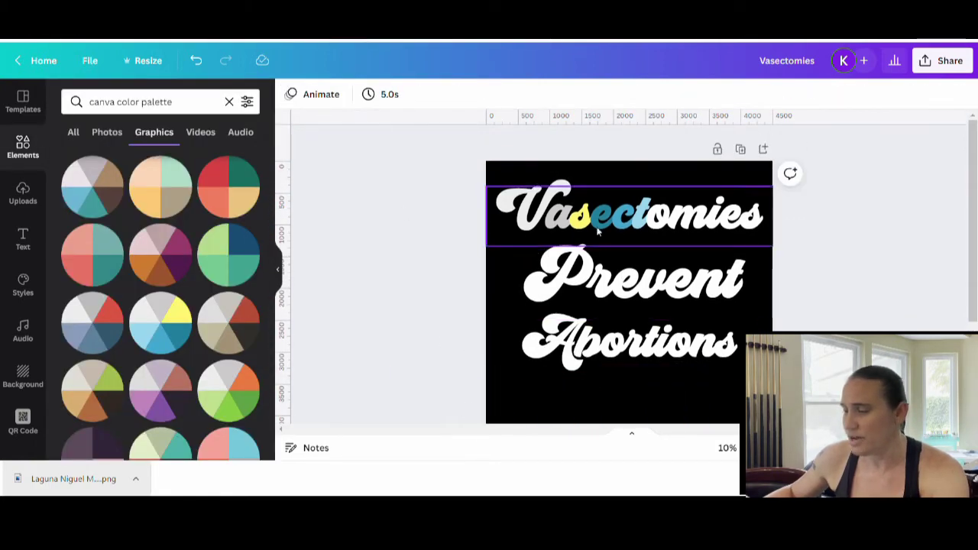
# - Toggle editing on the Vasectomies heading to check its current letter colours
pyautogui.click(653, 221)
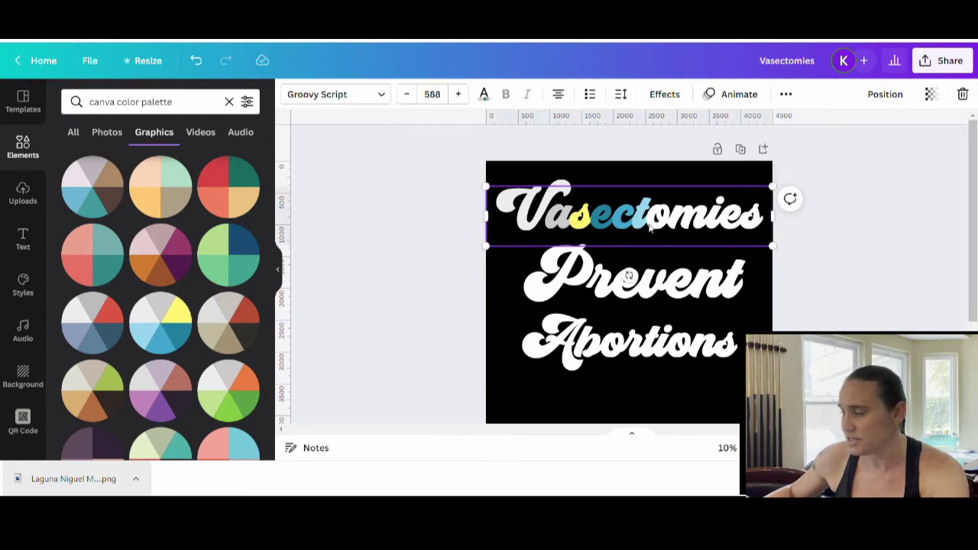
pyautogui.click(653, 220)
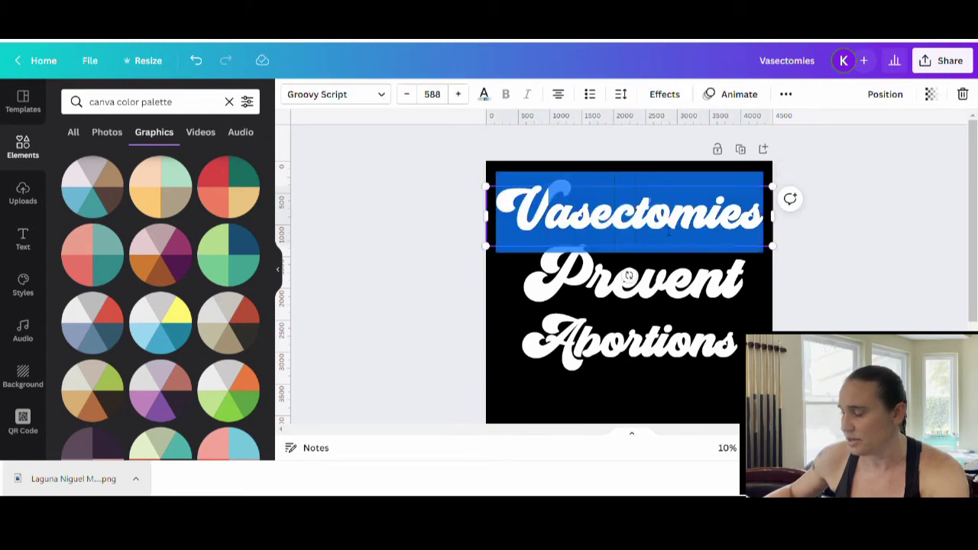
pyautogui.click(626, 341)
pyautogui.click(670, 219)
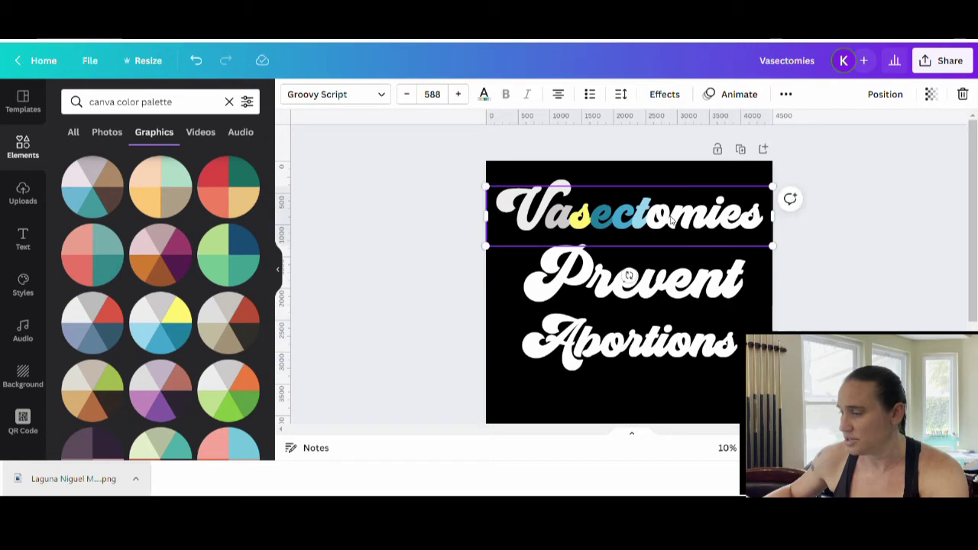
pyautogui.click(670, 219)
pyautogui.click(669, 220)
pyautogui.click(672, 221)
pyautogui.click(665, 222)
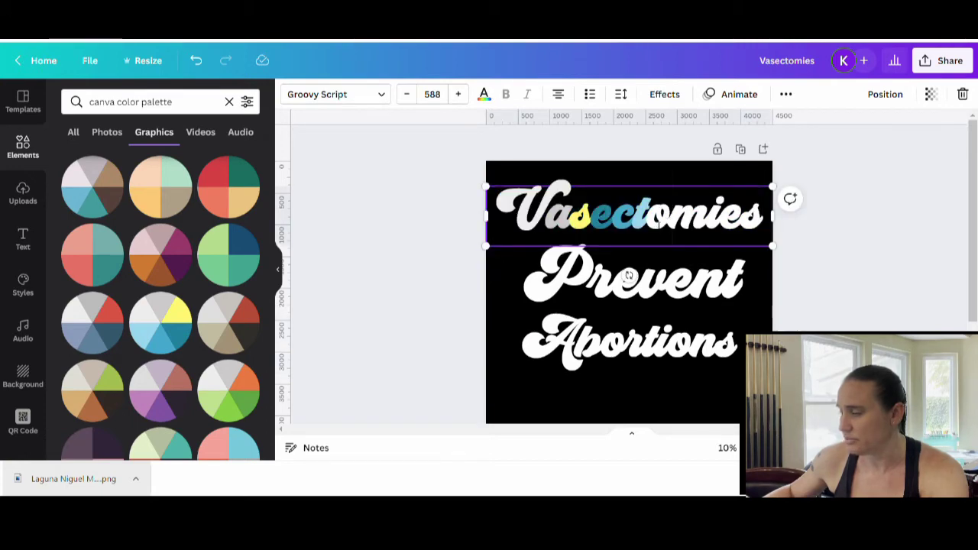
# - Colour the 'om' of Vasectomies light grey and the 'i' yellow
pyautogui.moveTo(650, 221); pyautogui.dragTo(671, 220)
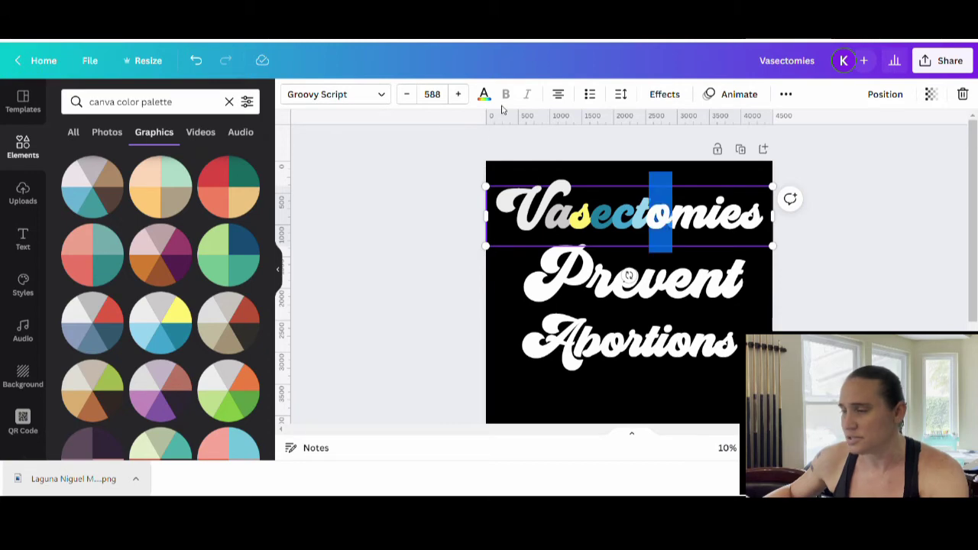
pyautogui.click(486, 96)
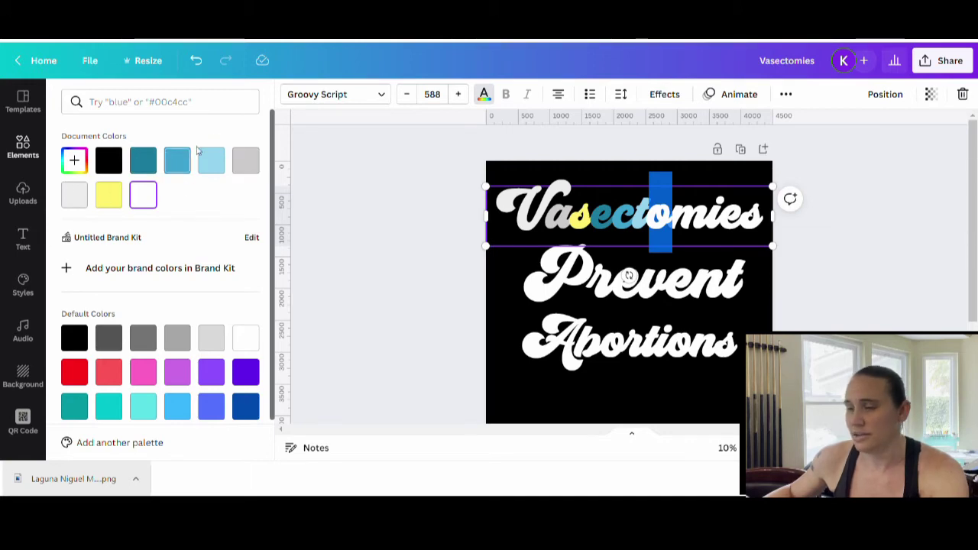
pyautogui.click(66, 197)
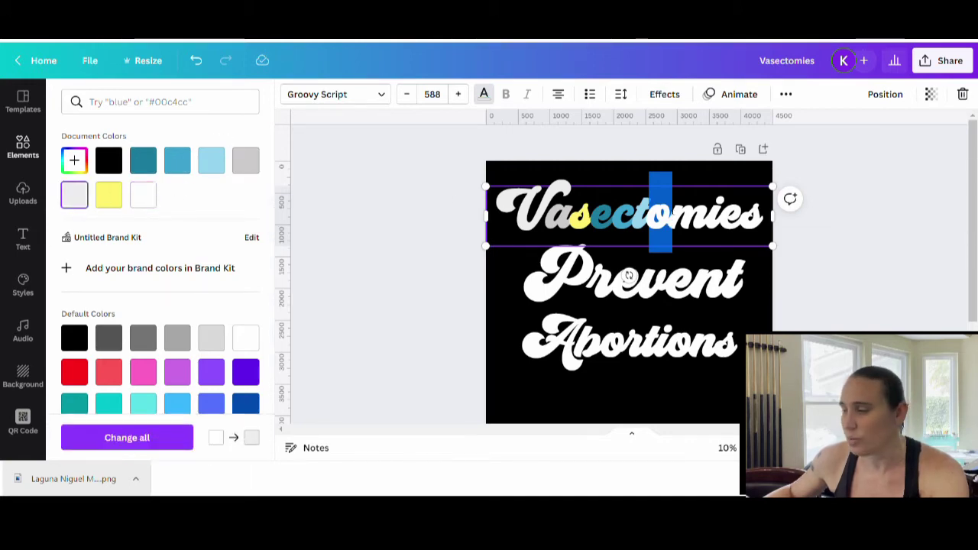
pyautogui.moveTo(674, 217); pyautogui.dragTo(722, 217)
pyautogui.click(257, 171)
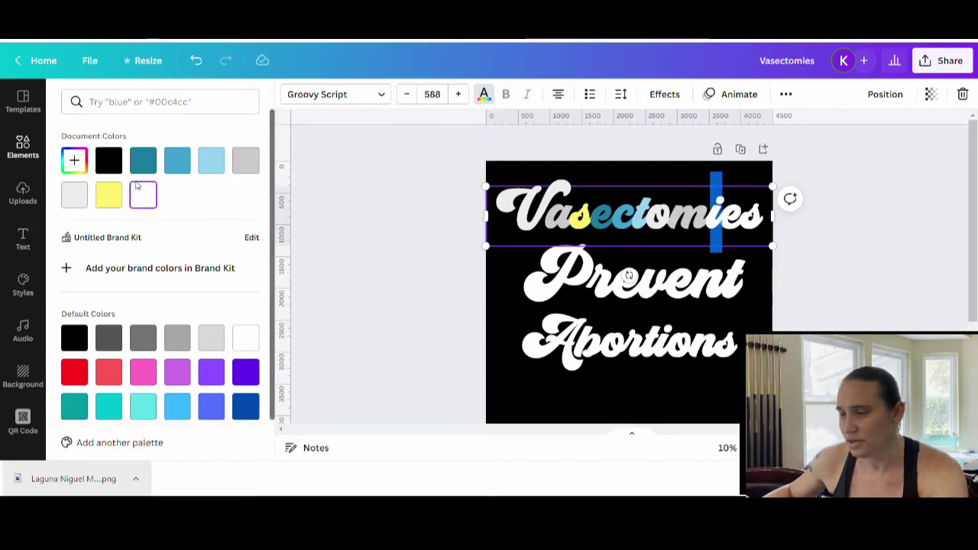
pyautogui.click(111, 196)
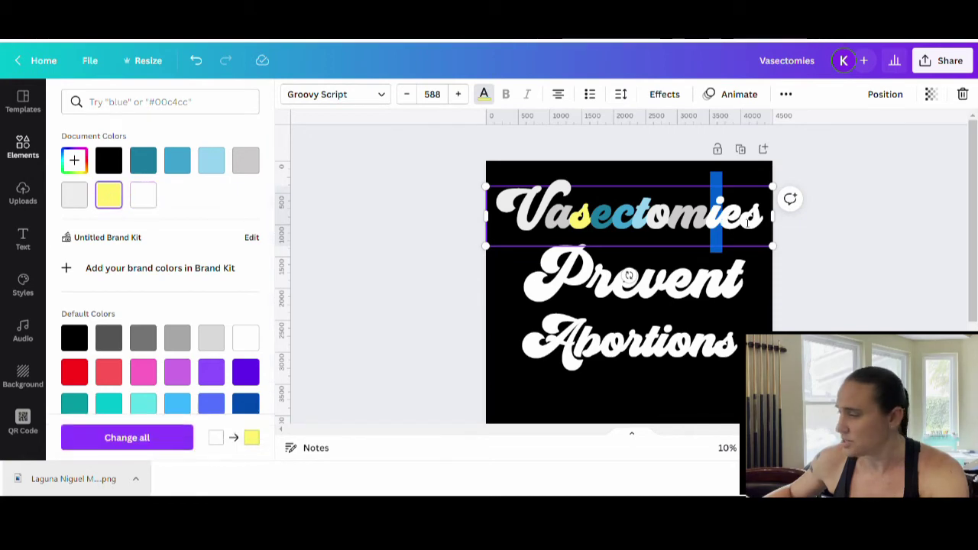
# - Colour the final 'e' of Vasectomies teal and the final 's' light blue
pyautogui.moveTo(722, 218); pyautogui.dragTo(745, 218)
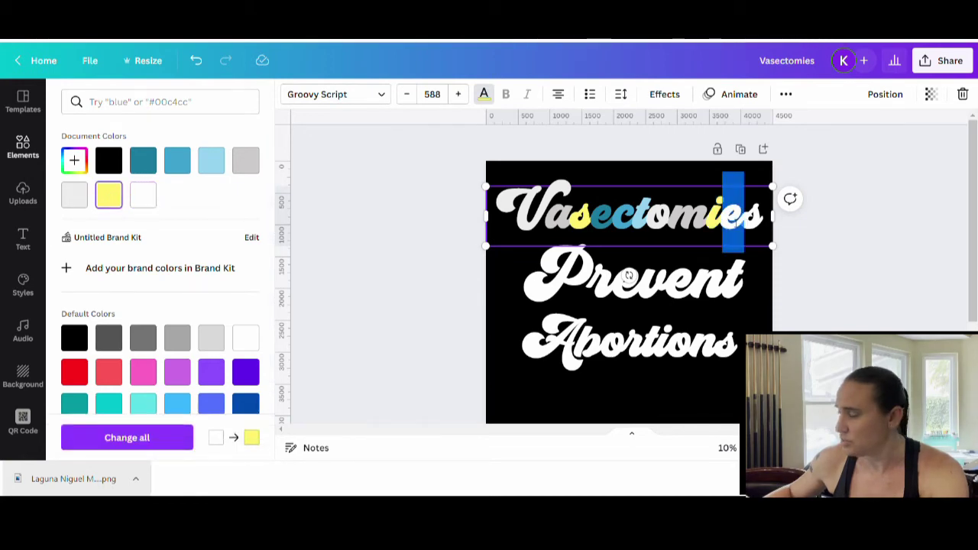
pyautogui.click(143, 161)
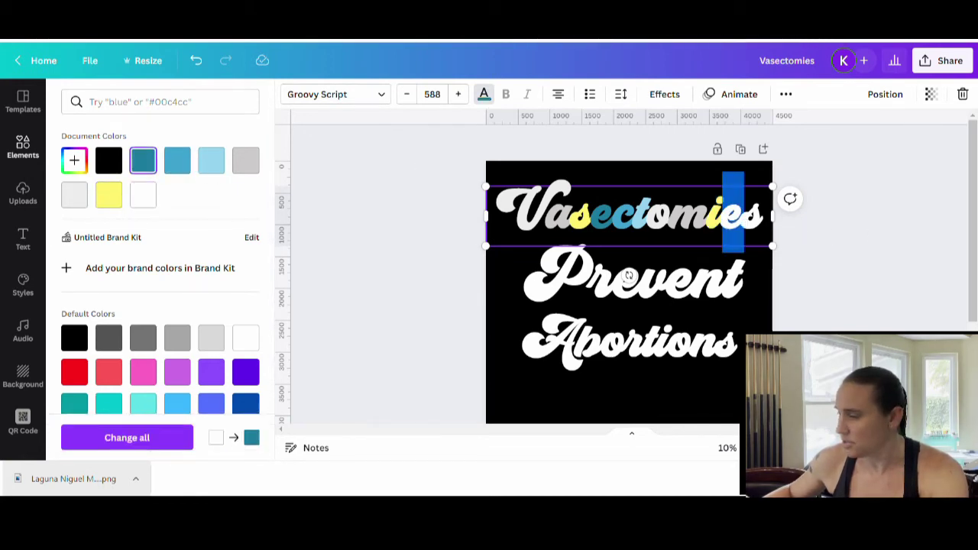
pyautogui.moveTo(744, 217); pyautogui.dragTo(764, 218)
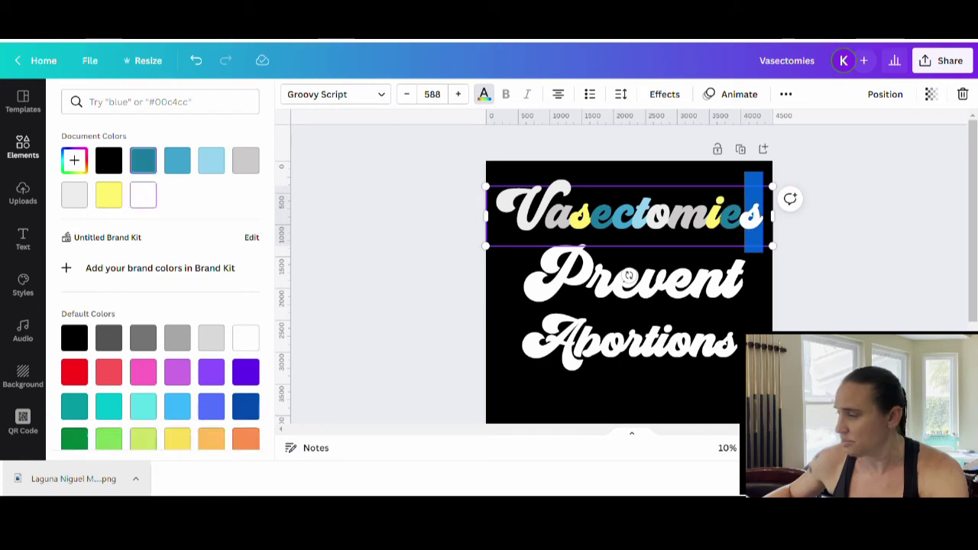
pyautogui.click(210, 162)
pyautogui.click(334, 201)
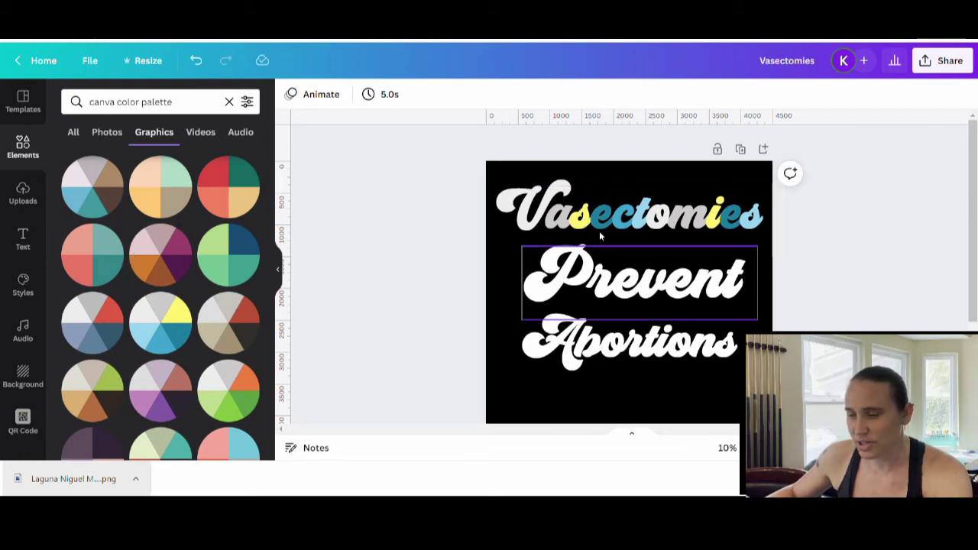
# - Add the coral and teal palette graphic and place it below Abortions
pyautogui.scroll(-2, 714, 266)
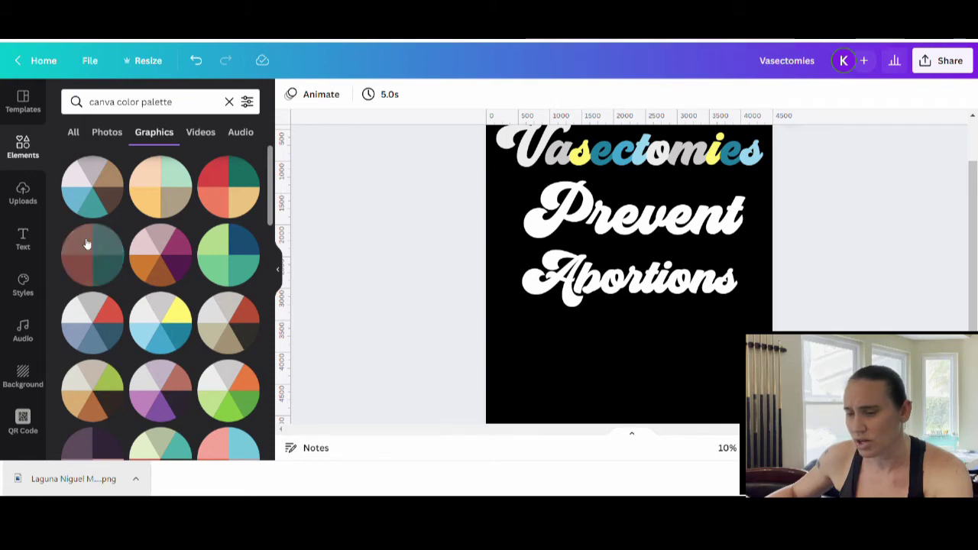
pyautogui.click(112, 261)
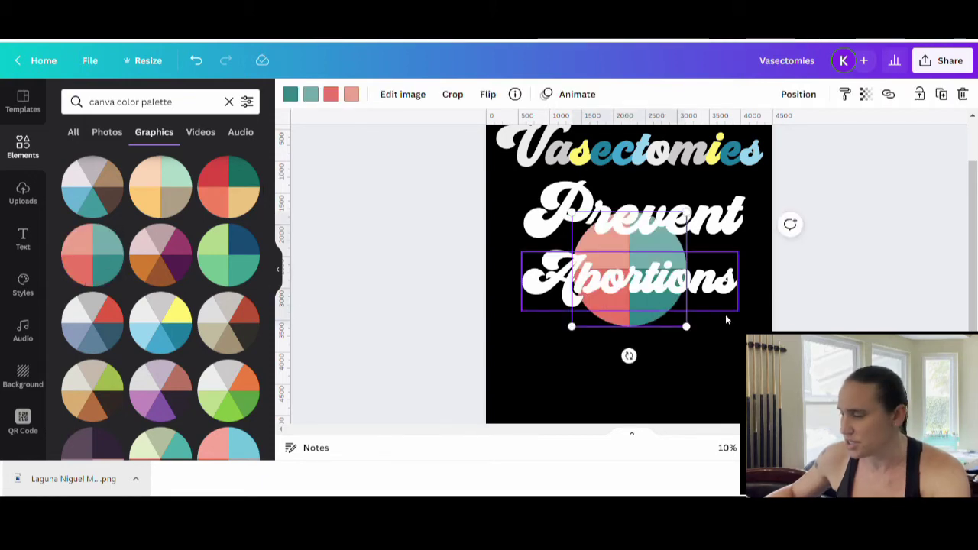
pyautogui.moveTo(653, 324); pyautogui.dragTo(662, 416)
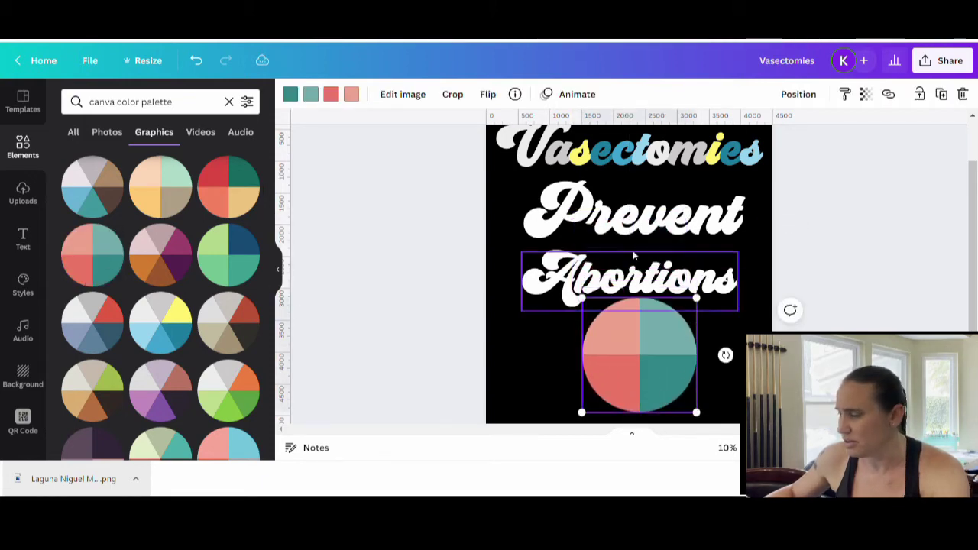
pyautogui.click(595, 161)
# - Colour the 'c' of Vasectomies salmon pink
pyautogui.moveTo(593, 157); pyautogui.dragTo(614, 157)
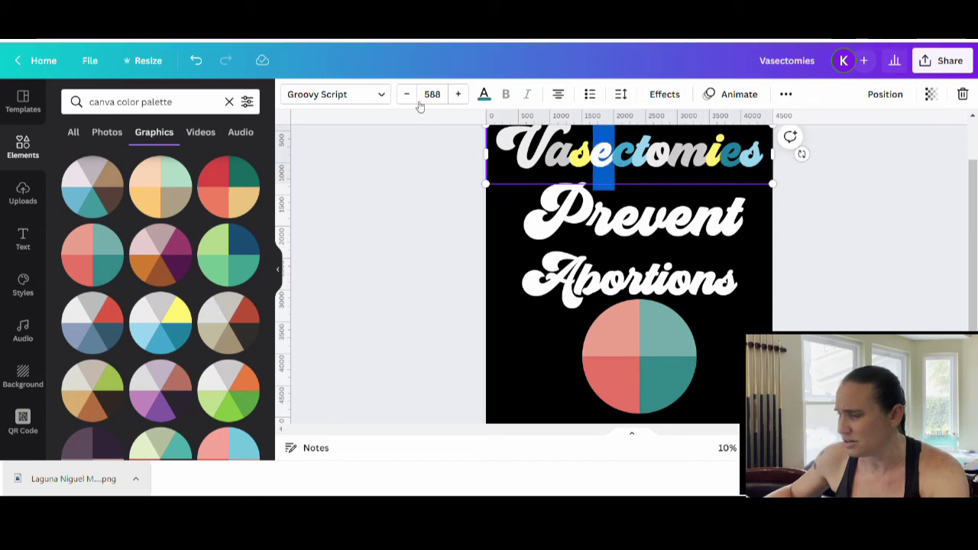
pyautogui.click(483, 94)
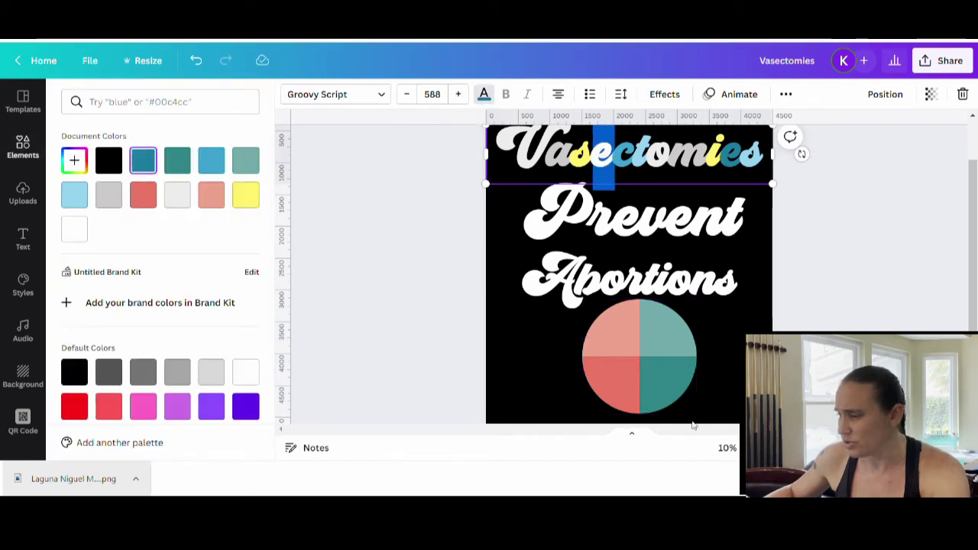
pyautogui.click(217, 196)
pyautogui.press('Escape')
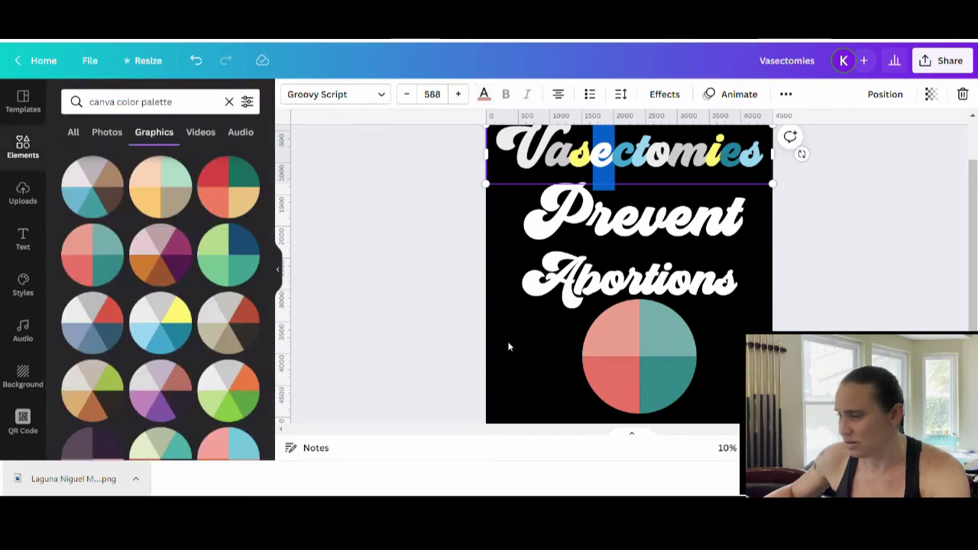
pyautogui.click(508, 342)
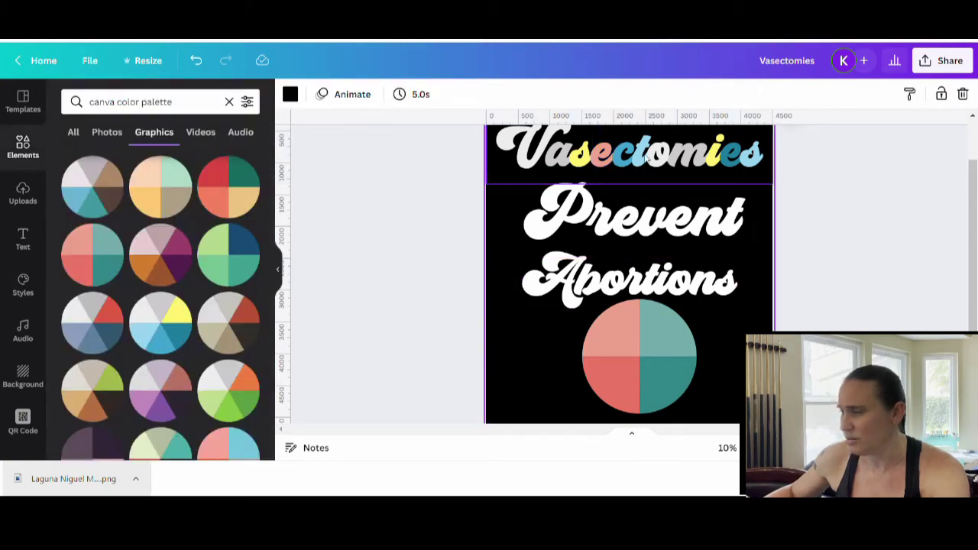
# - Make the last 'e' of Vasectomies salmon pink, then delete the palette circle graphic
pyautogui.click(727, 160)
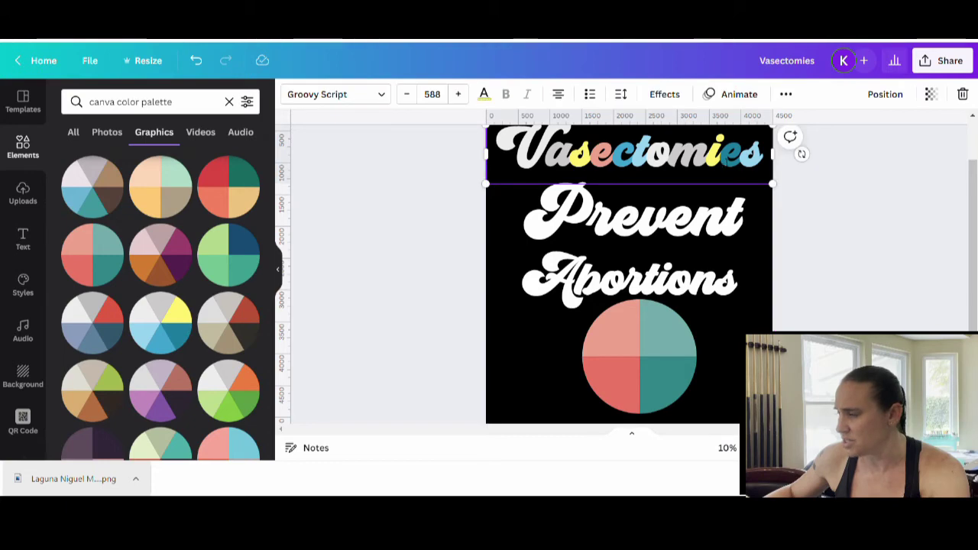
pyautogui.click(732, 161)
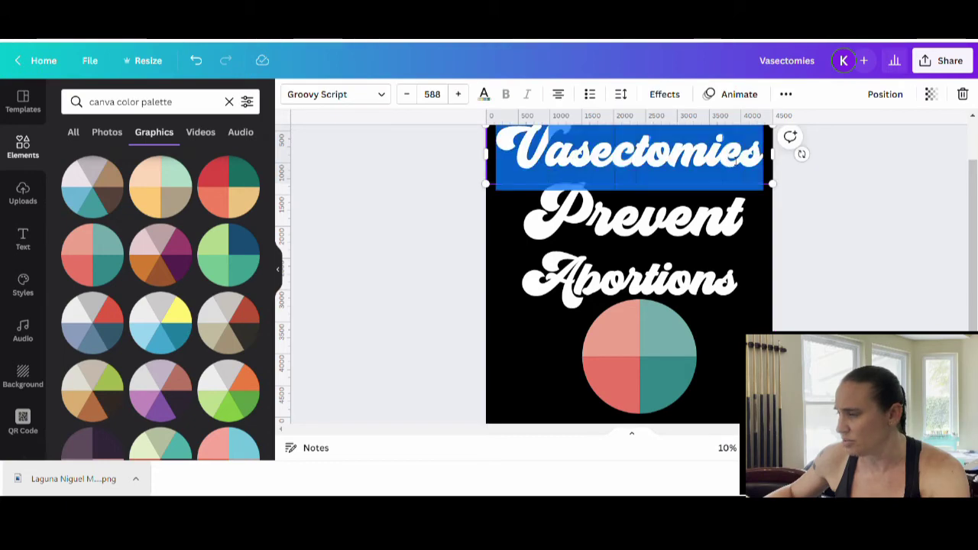
pyautogui.click(777, 314)
pyautogui.click(739, 158)
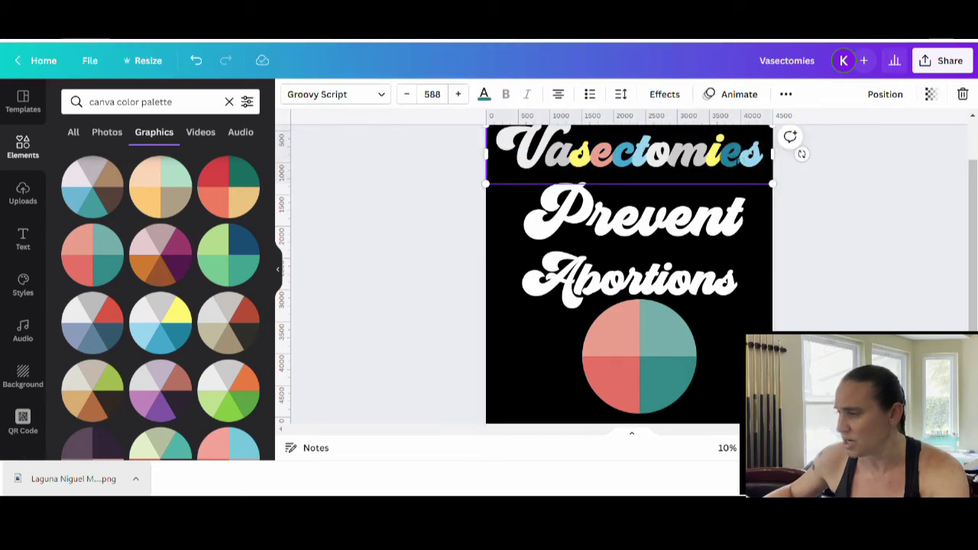
pyautogui.moveTo(744, 159); pyautogui.dragTo(723, 161)
pyautogui.click(483, 96)
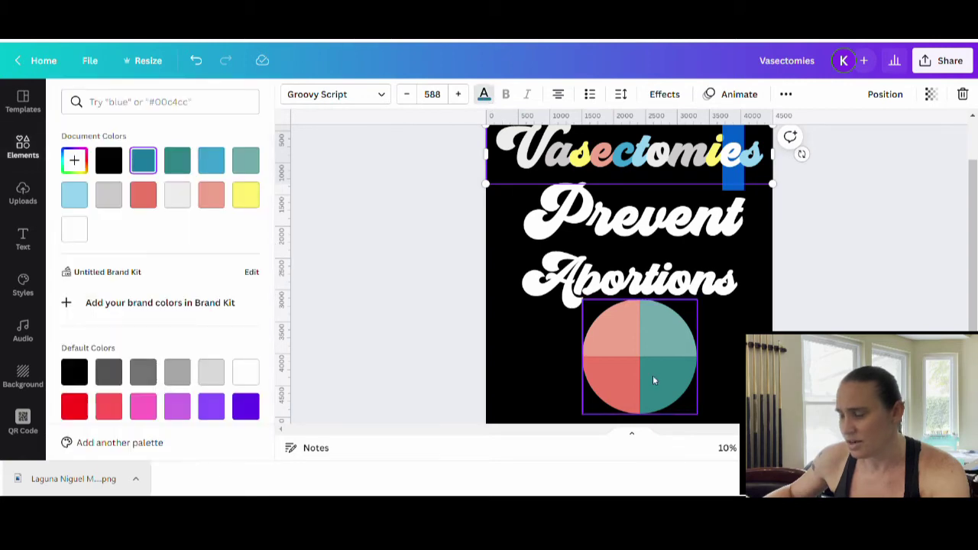
pyautogui.click(214, 196)
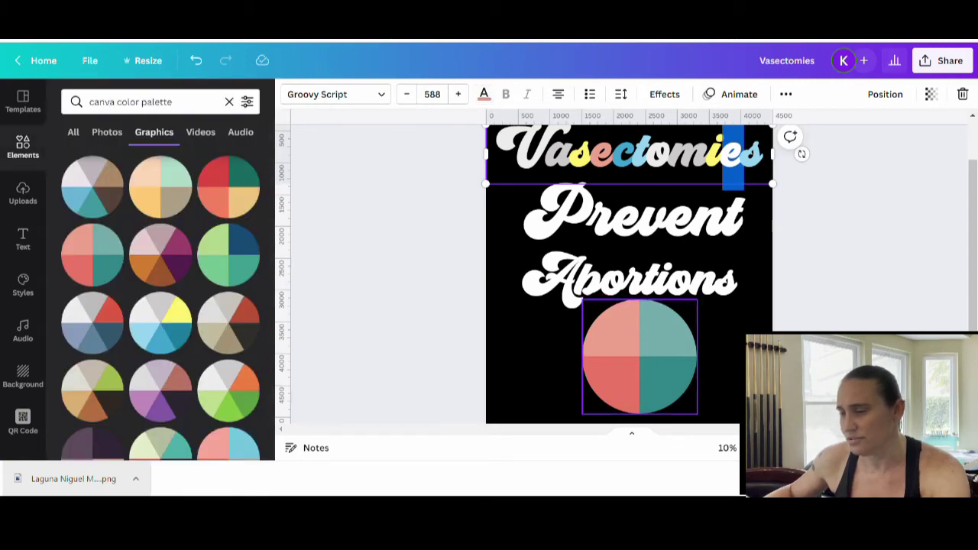
pyautogui.click(657, 361)
pyautogui.press('Delete')
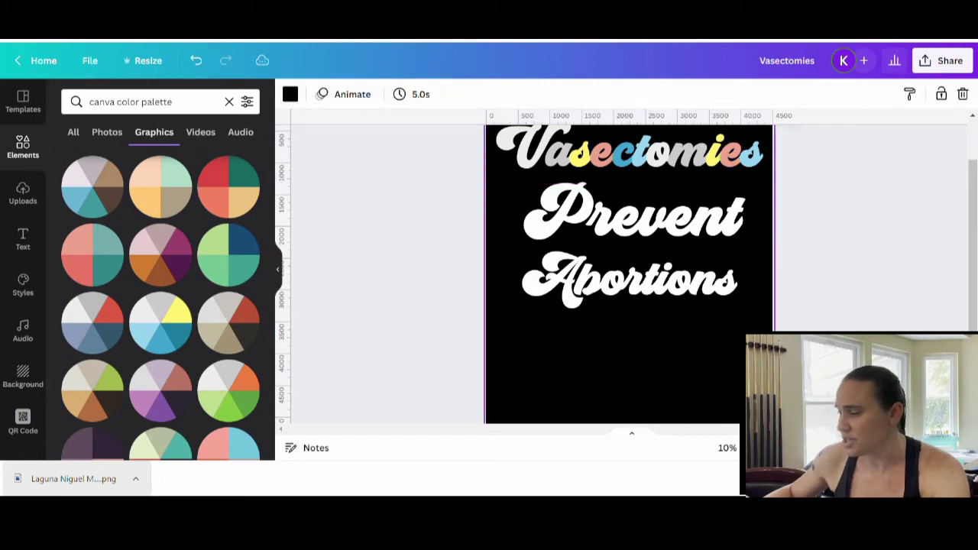
# - Try Styles combinations like Poppins Bold, settling on HK Grotesk with mustard background and dark capitals
pyautogui.scroll(2, 688, 252)
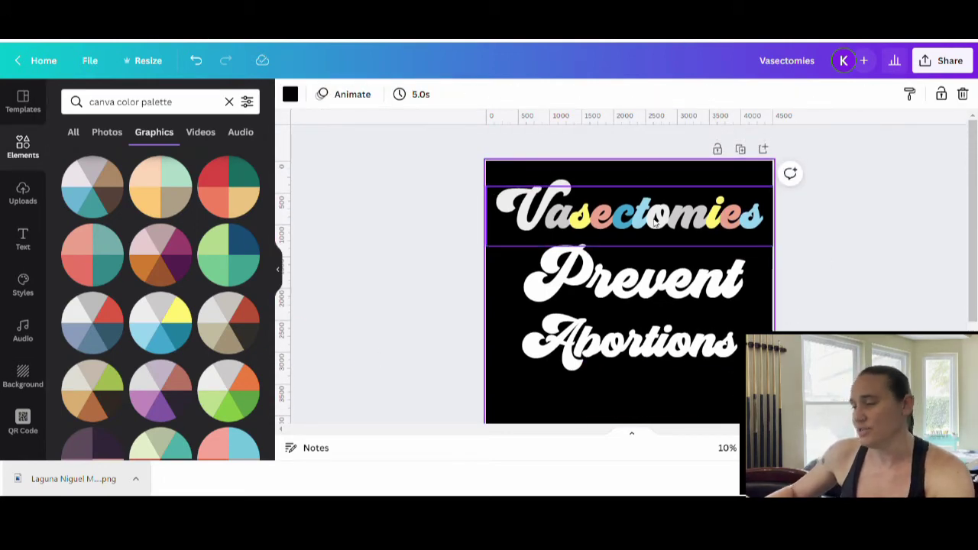
pyautogui.click(25, 283)
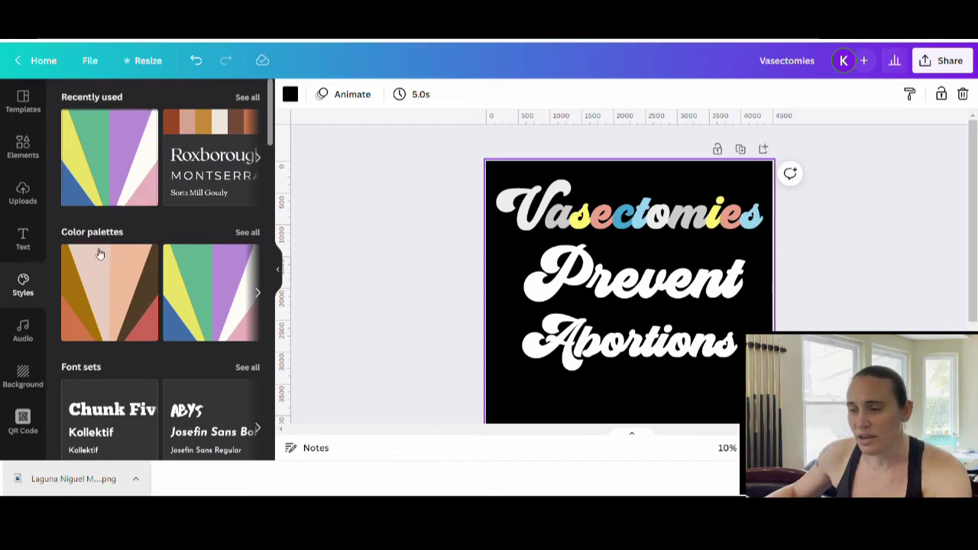
pyautogui.scroll(-5, 119, 236)
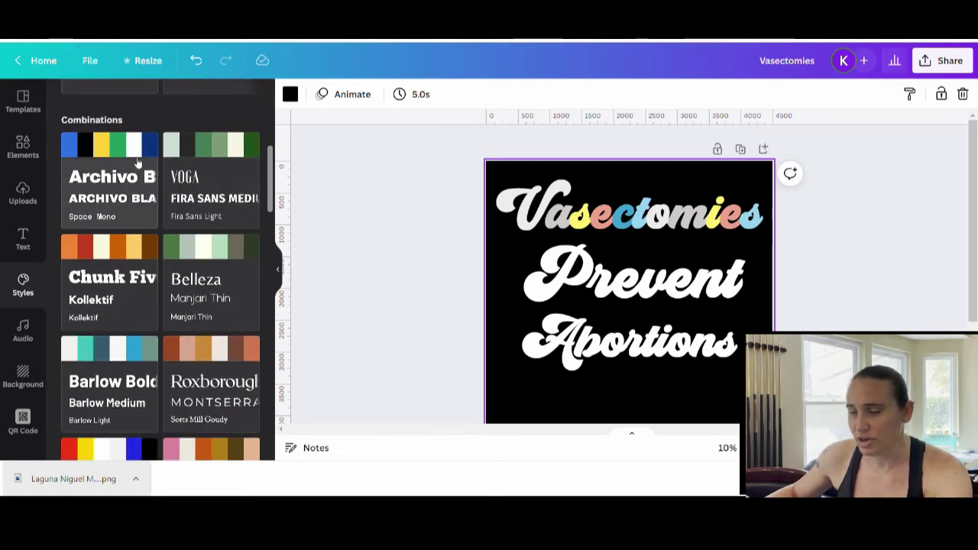
pyautogui.scroll(-6, 115, 191)
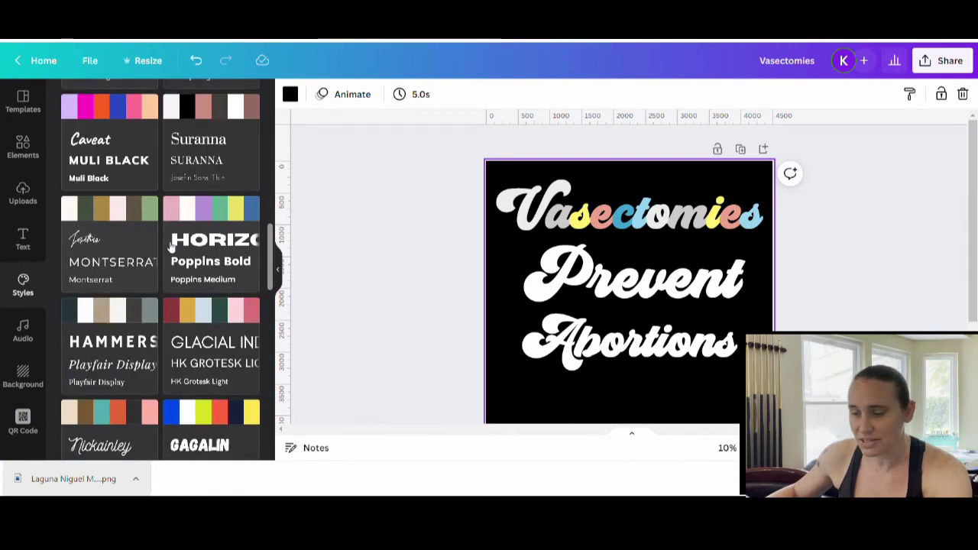
pyautogui.scroll(-1, 172, 246)
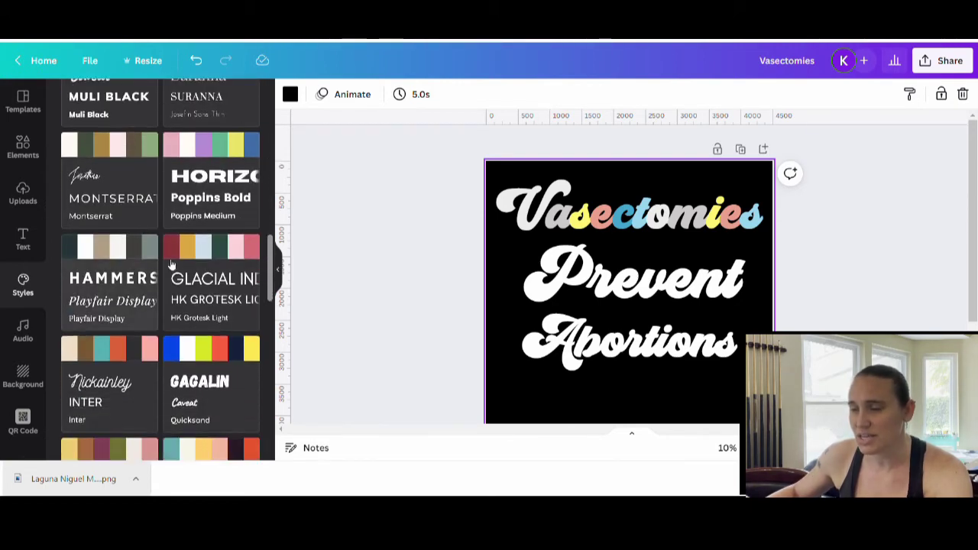
pyautogui.click(212, 200)
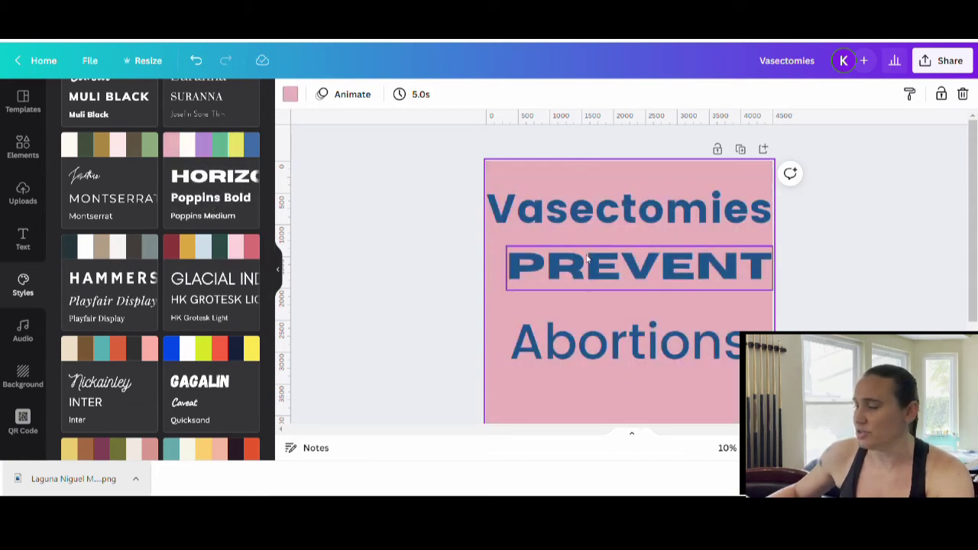
pyautogui.click(223, 192)
pyautogui.click(224, 192)
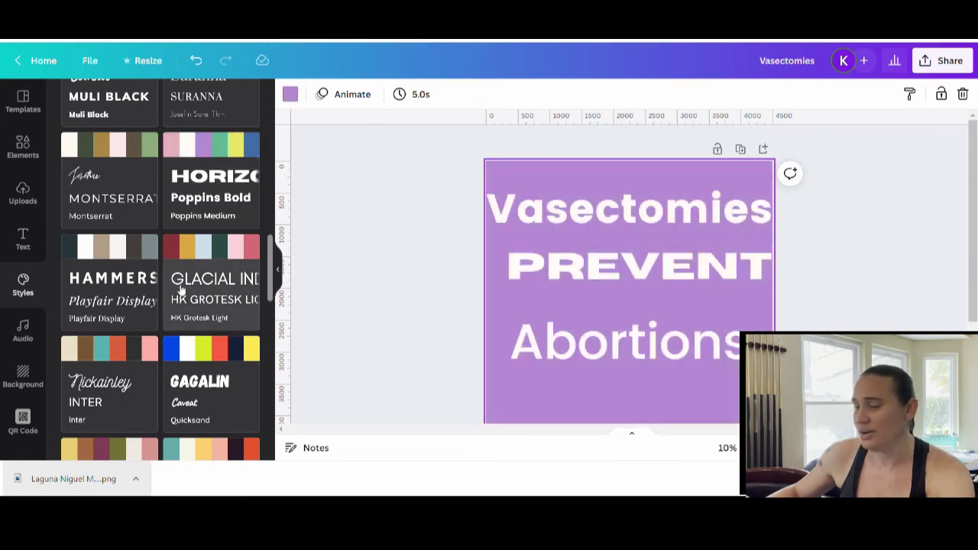
pyautogui.click(183, 281)
pyautogui.click(203, 280)
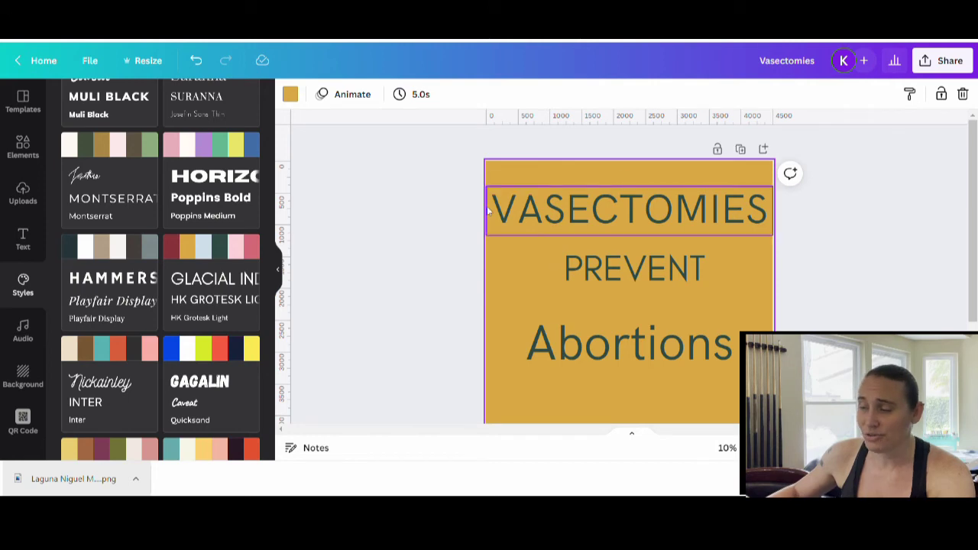
# - Try several colour palettes from See all on the design
pyautogui.scroll(10, 201, 267)
pyautogui.scroll(2, 201, 268)
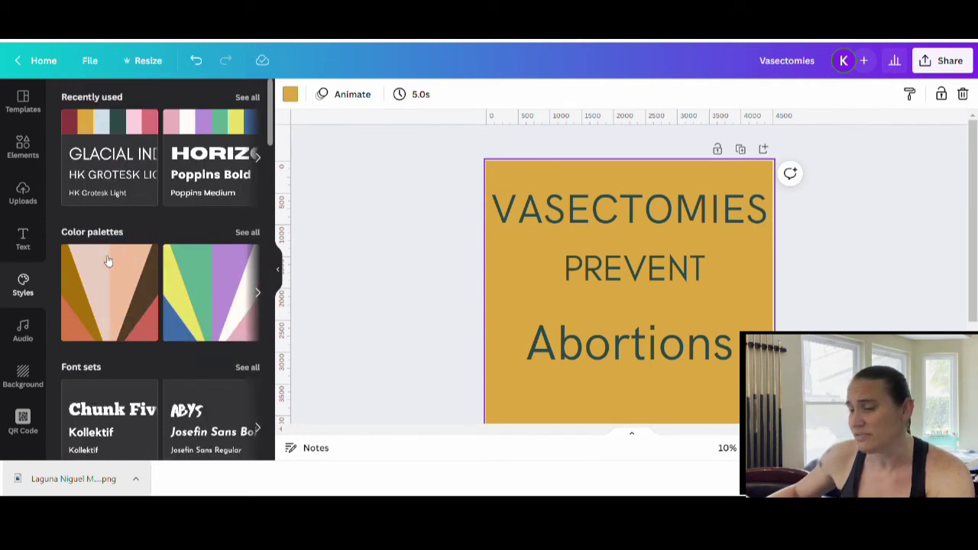
pyautogui.click(242, 232)
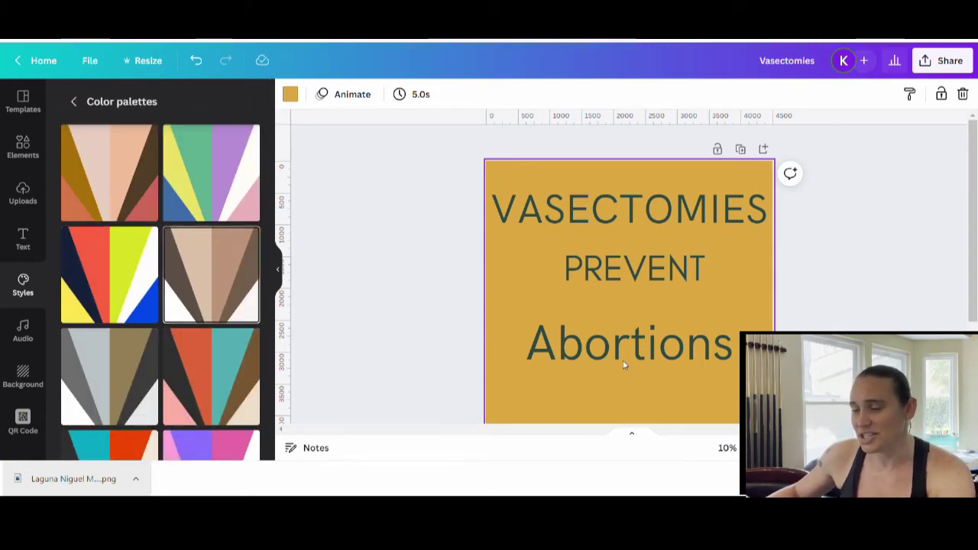
pyautogui.click(218, 299)
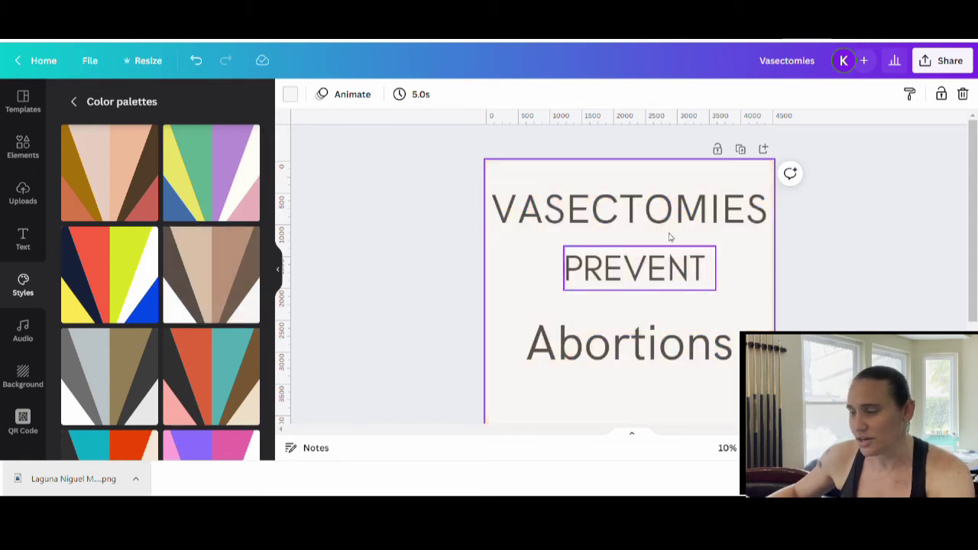
pyautogui.click(211, 177)
pyautogui.click(212, 179)
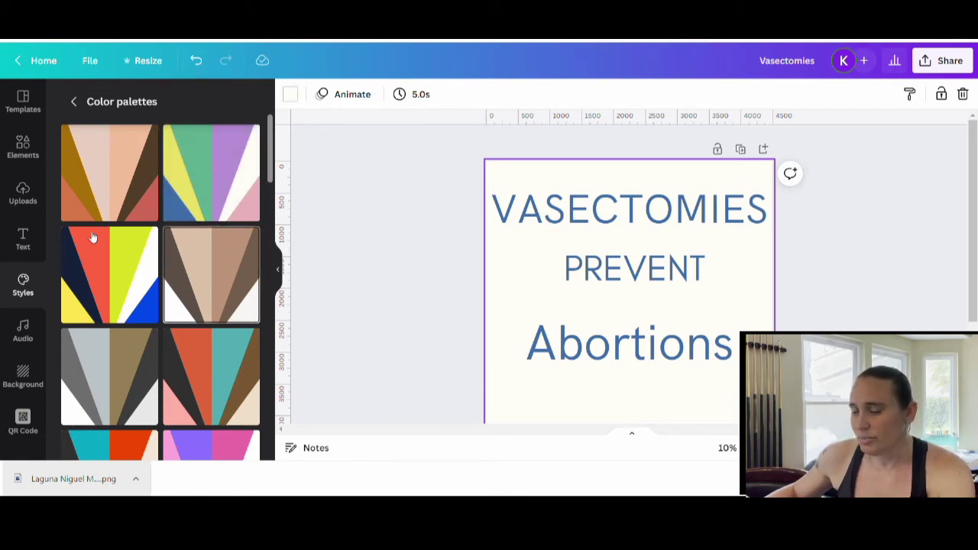
# - Undo all palette and style changes back to the black script design, then collapse the panel
pyautogui.click(197, 62)
pyautogui.click(196, 61)
pyautogui.click(196, 61)
pyautogui.click(196, 61)
pyautogui.click(196, 61)
pyautogui.click(197, 61)
pyautogui.click(196, 61)
pyautogui.click(196, 61)
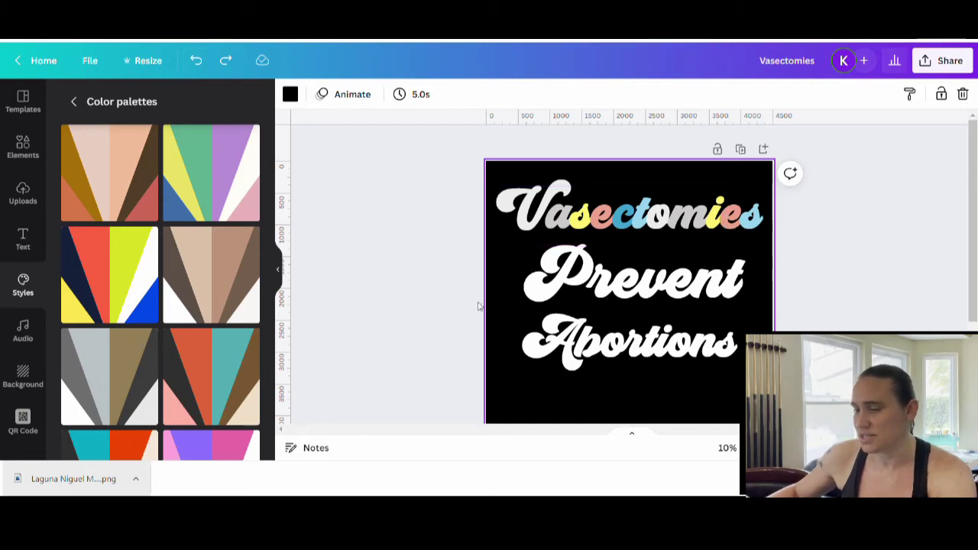
pyautogui.click(386, 299)
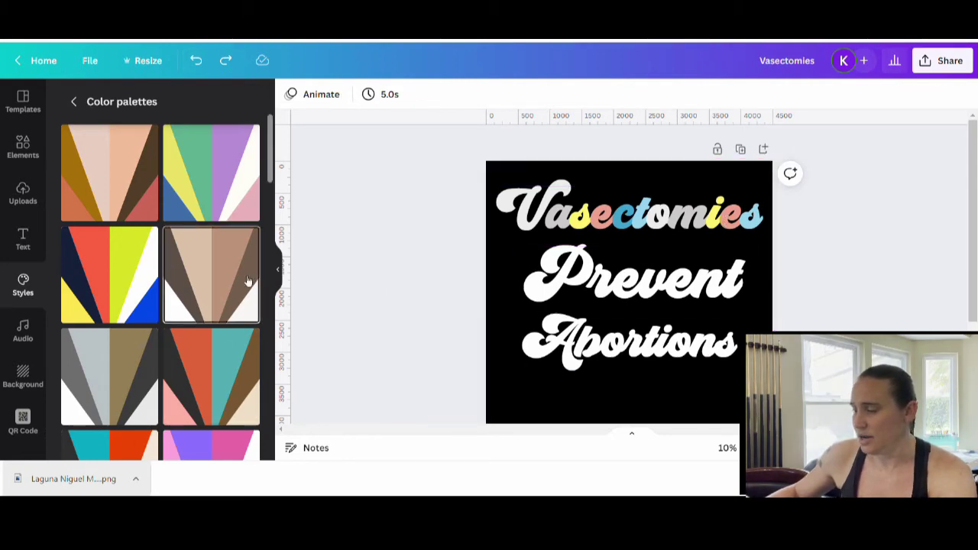
pyautogui.click(280, 269)
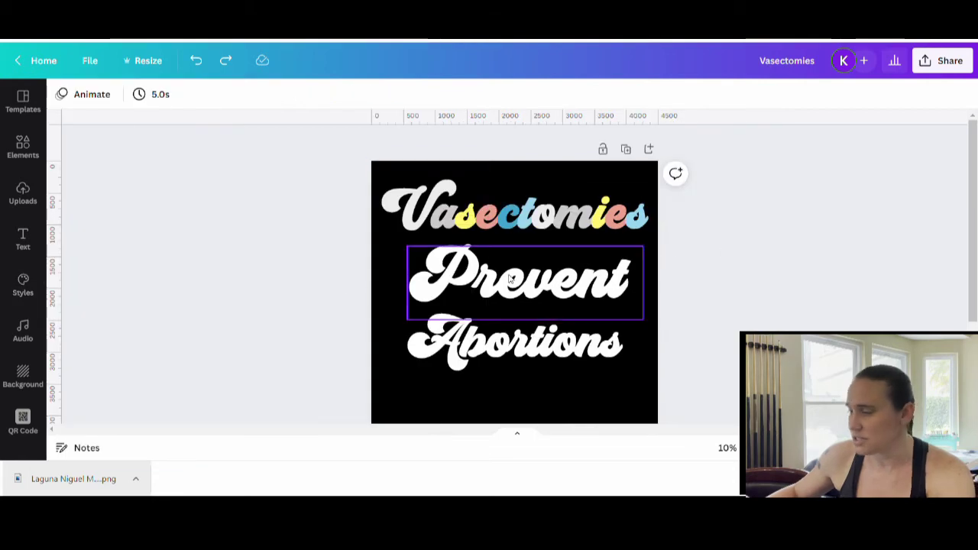
# - Colour the 'P' of Prevent light grey from the Document Colors swatches
pyautogui.click(463, 278)
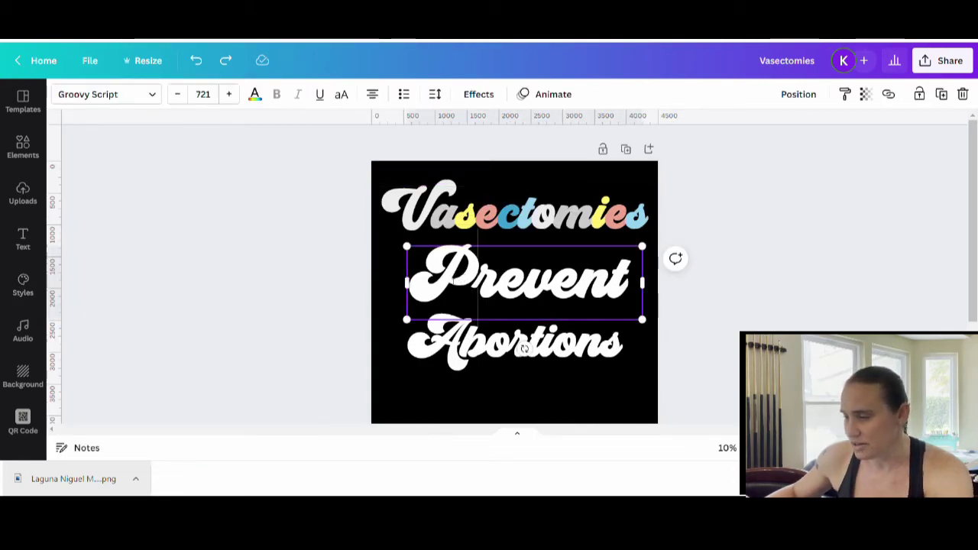
pyautogui.moveTo(460, 279); pyautogui.dragTo(421, 283)
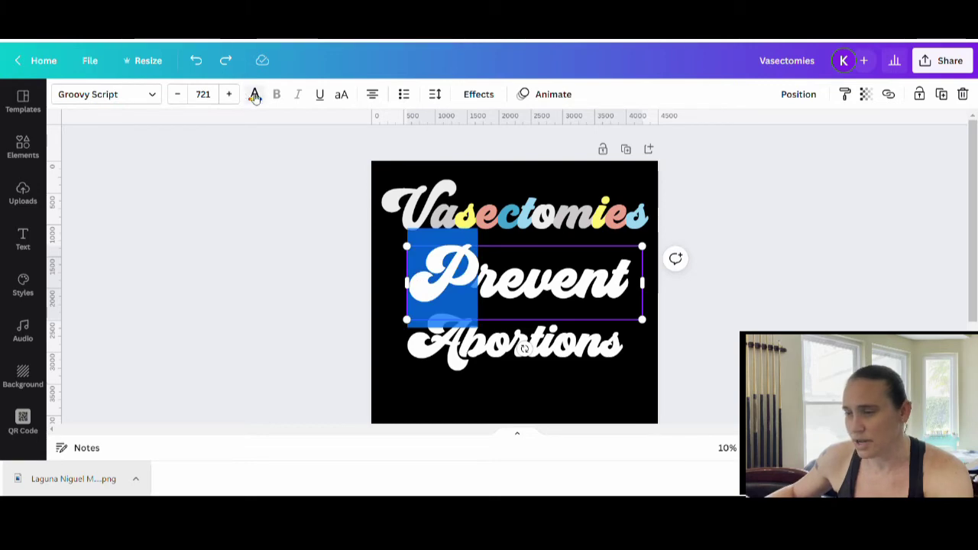
pyautogui.click(255, 95)
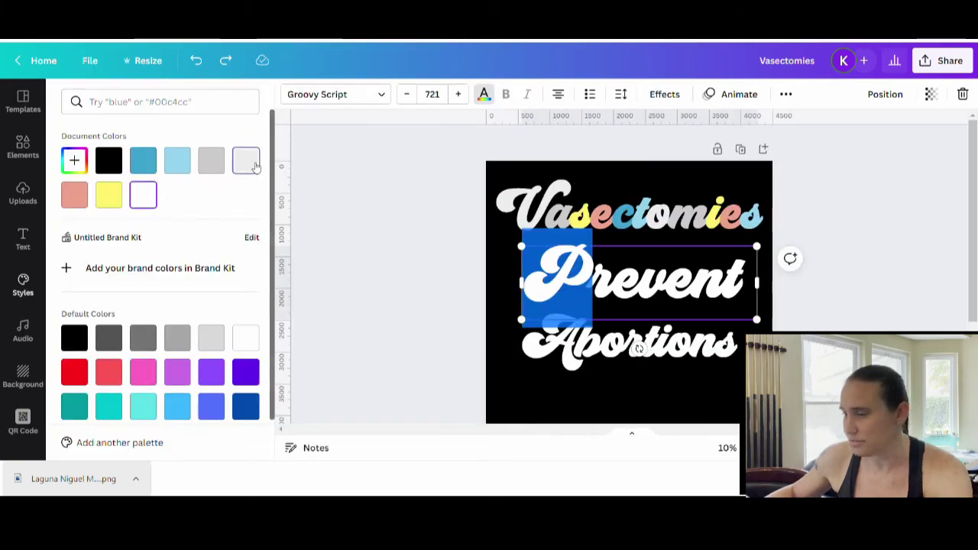
pyautogui.click(245, 160)
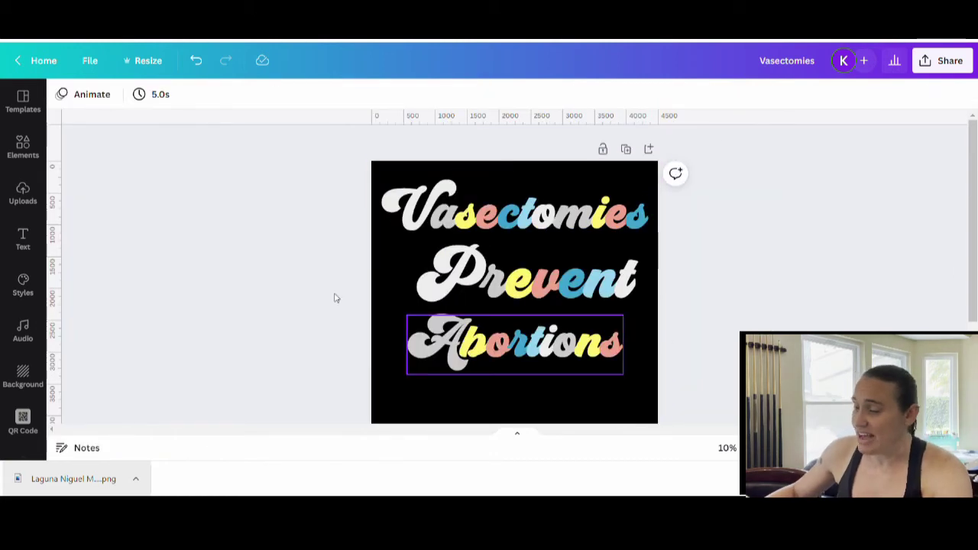
pyautogui.click(333, 298)
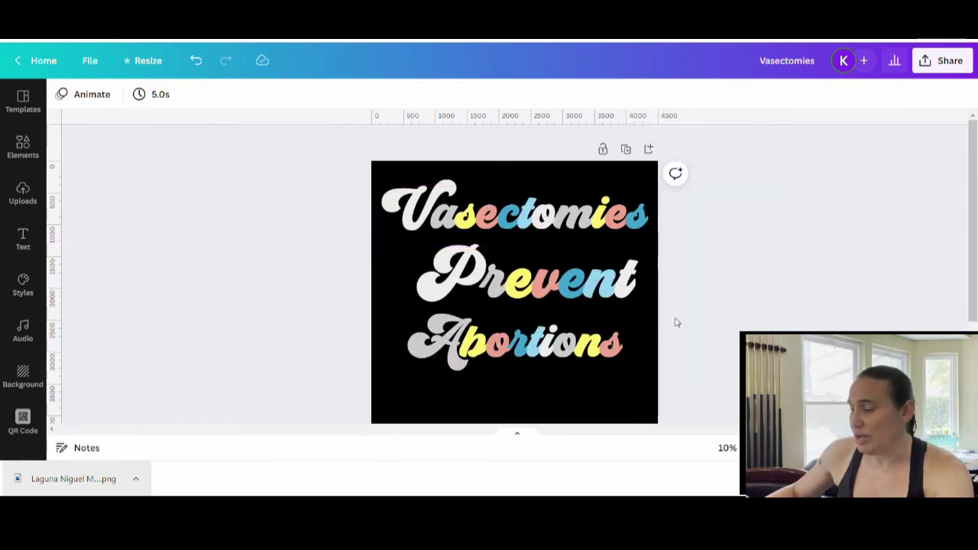
pyautogui.click(565, 190)
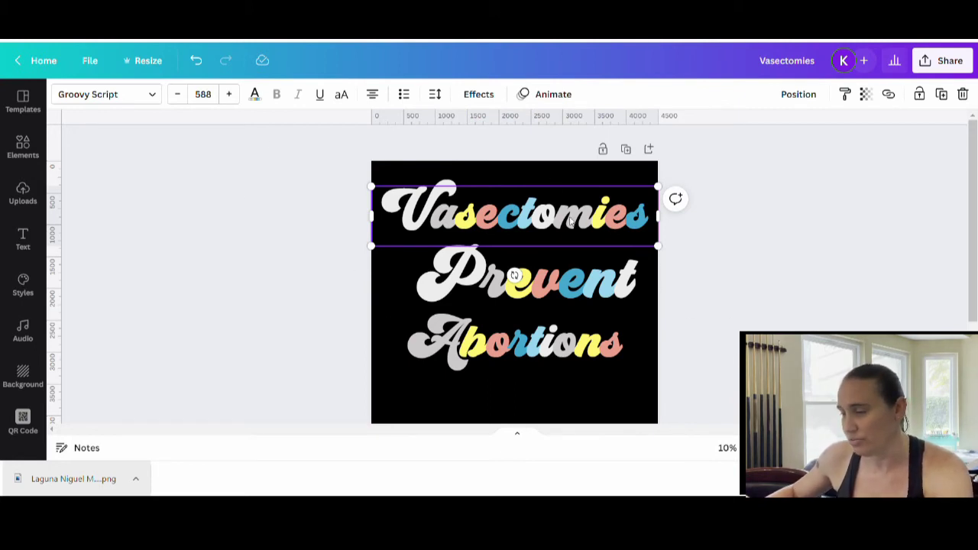
# - Shrink Vasectomies and Prevent, moving Prevent up closer to Vasectomies
pyautogui.moveTo(659, 246); pyautogui.dragTo(611, 240)
pyautogui.moveTo(466, 201); pyautogui.dragTo(486, 205)
pyautogui.click(583, 252)
pyautogui.click(762, 286)
pyautogui.click(527, 282)
pyautogui.moveTo(414, 319); pyautogui.dragTo(456, 306)
pyautogui.moveTo(578, 265); pyautogui.dragTo(566, 250)
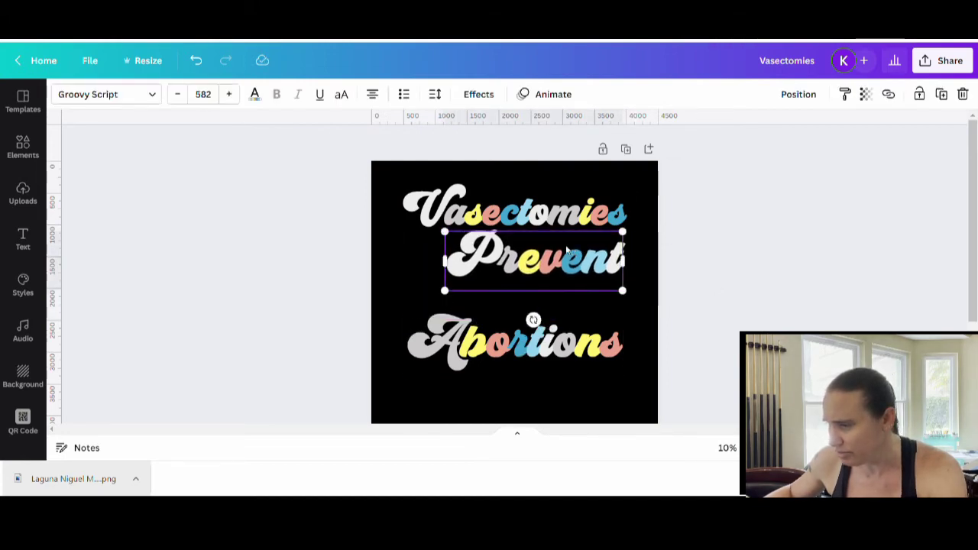
pyautogui.moveTo(446, 289); pyautogui.dragTo(465, 286)
# - Move Abortions up under Prevent and nudge Vasectomies into alignment
pyautogui.moveTo(524, 353); pyautogui.dragTo(514, 301)
pyautogui.click(522, 359)
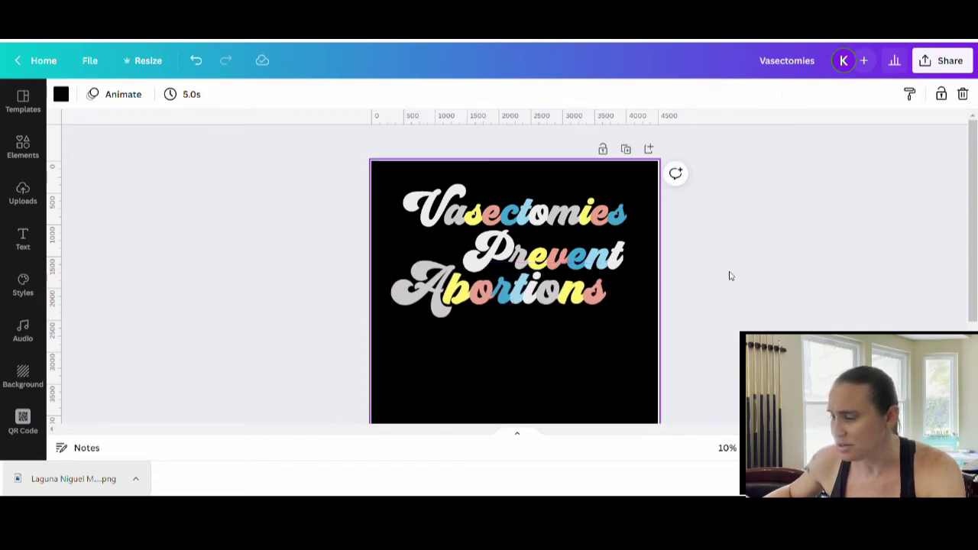
pyautogui.click(501, 203)
pyautogui.moveTo(501, 202); pyautogui.dragTo(505, 207)
pyautogui.click(923, 286)
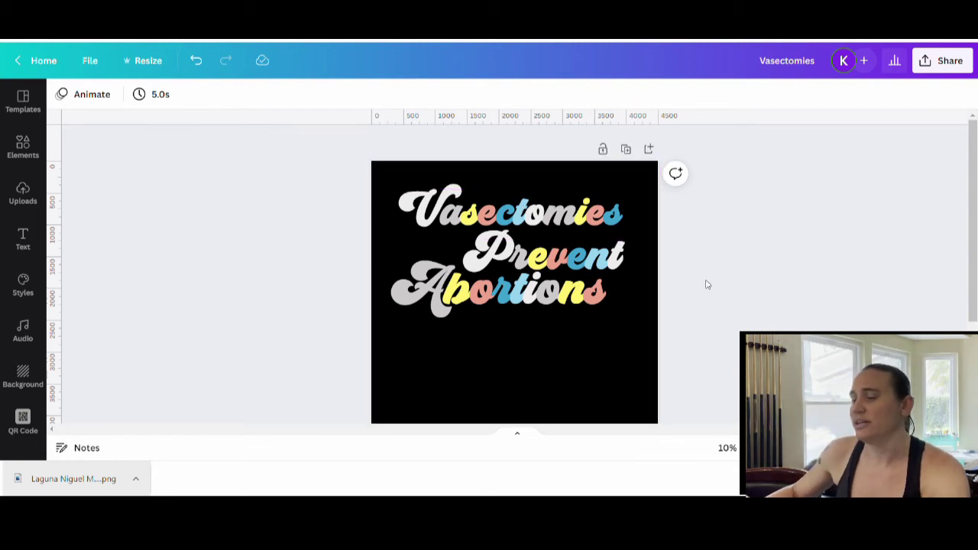
# - Download the design as Vasectomies.png, a 4500 × 5400 PNG with transparent background
pyautogui.click(603, 362)
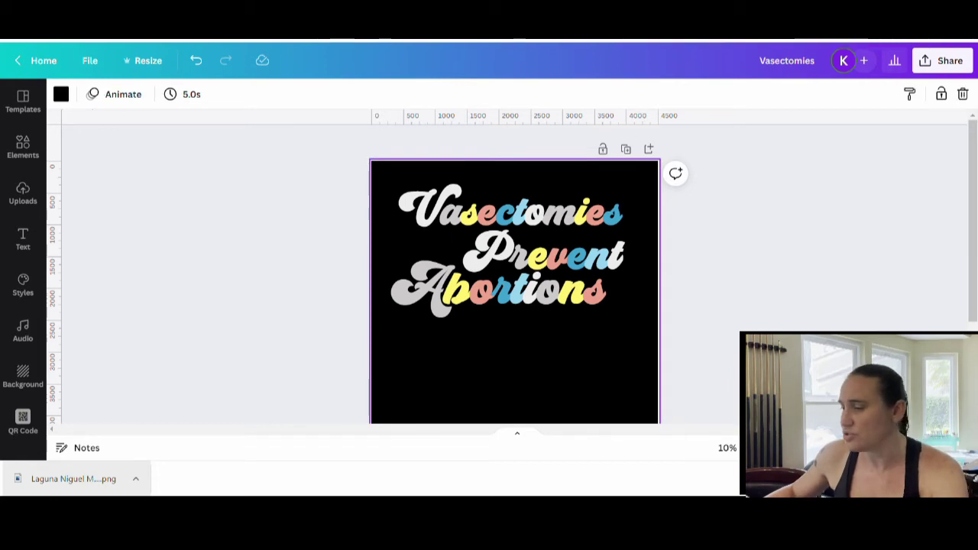
pyautogui.click(953, 71)
pyautogui.click(744, 286)
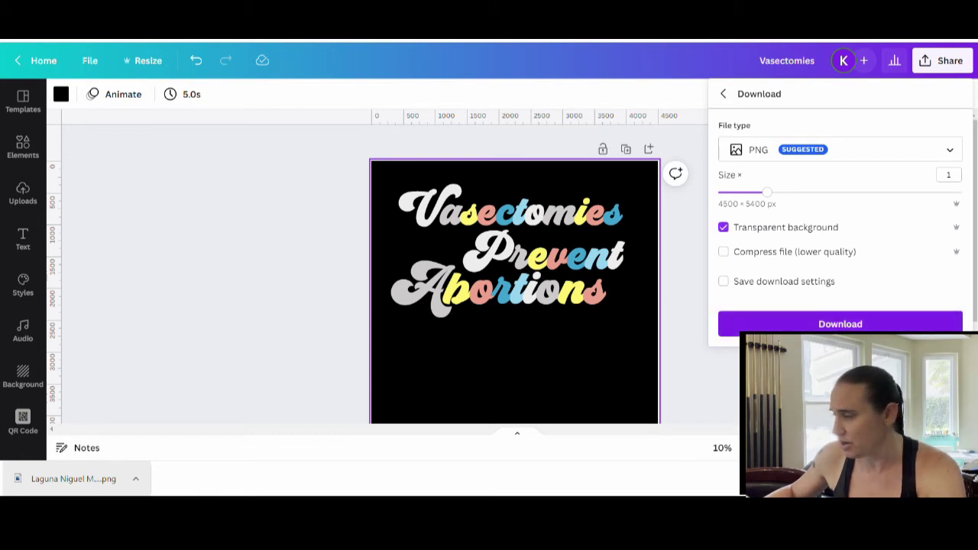
pyautogui.click(840, 324)
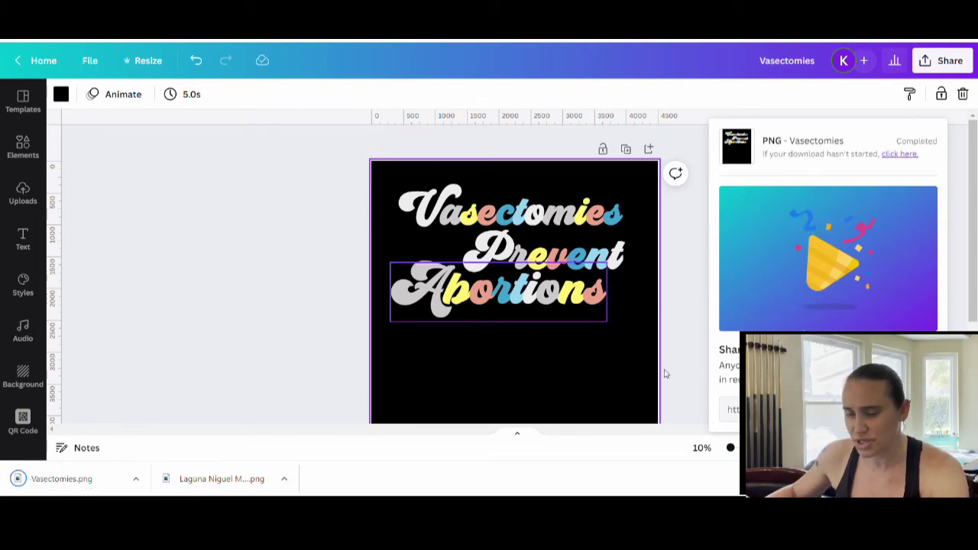
pyautogui.scroll(-3, 526, 318)
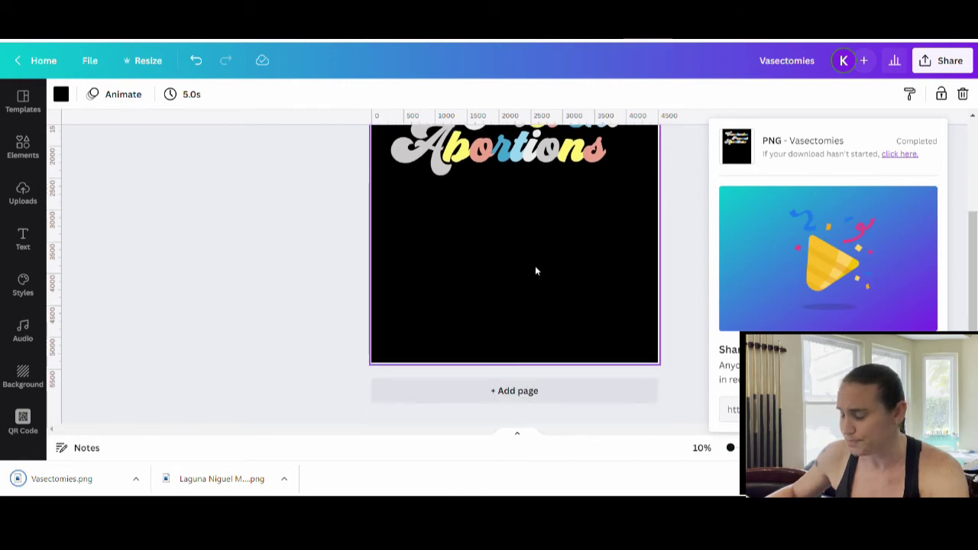
pyautogui.scroll(3, 529, 178)
pyautogui.scroll(-3, 504, 182)
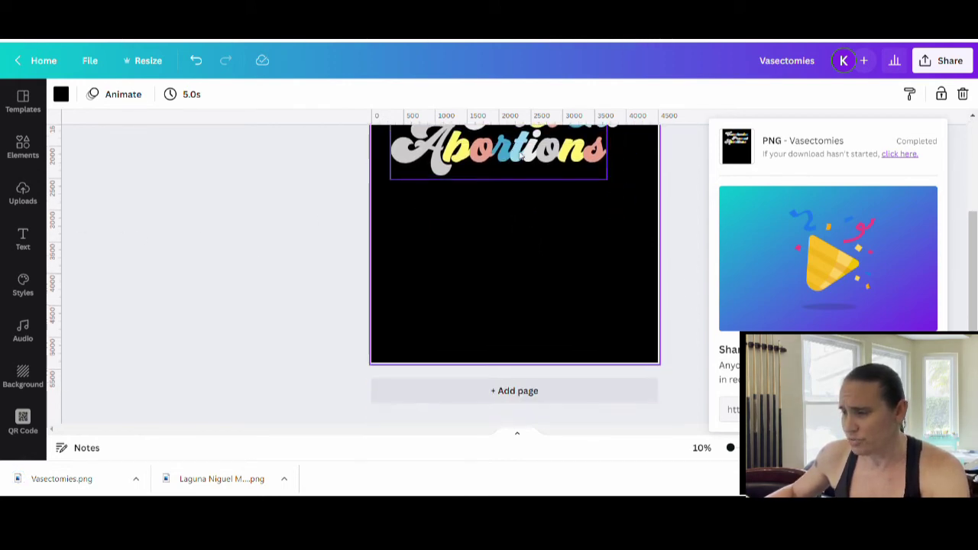
pyautogui.click(544, 396)
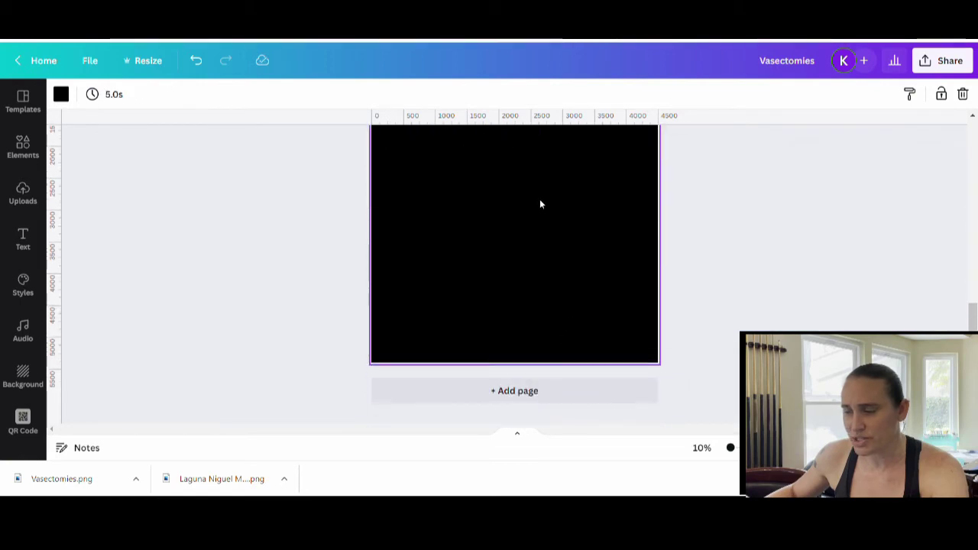
pyautogui.scroll(3, 687, 312)
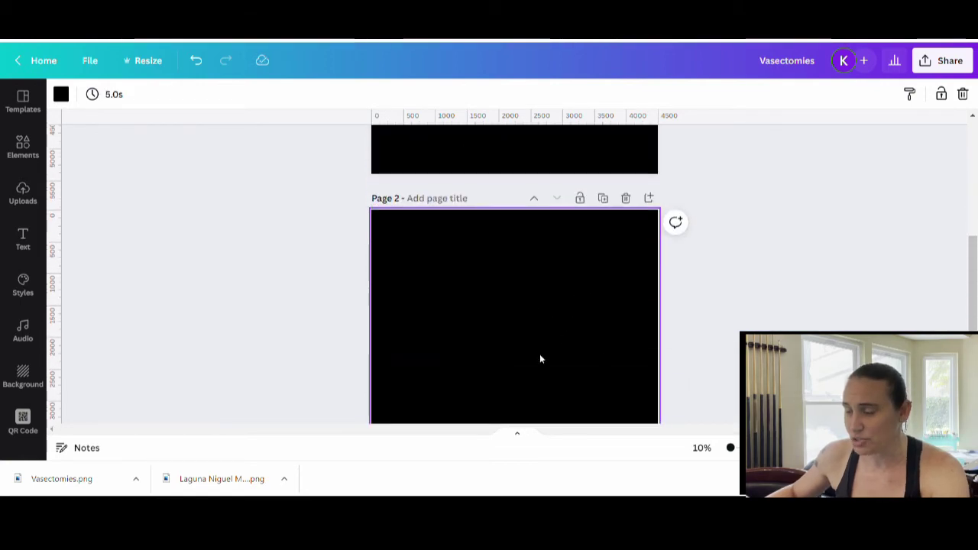
pyautogui.moveTo(66, 481); pyautogui.dragTo(382, 250)
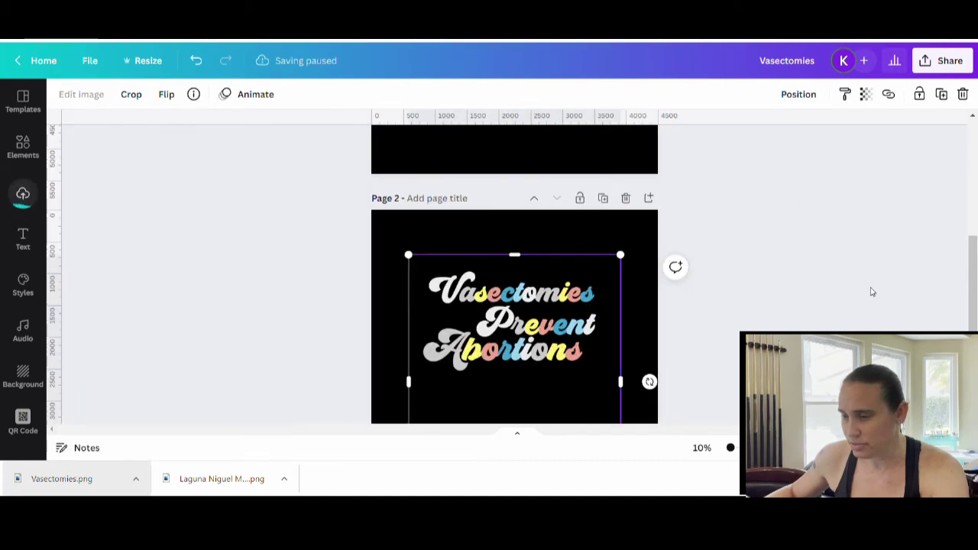
pyautogui.scroll(2, 590, 277)
pyautogui.scroll(3, 589, 277)
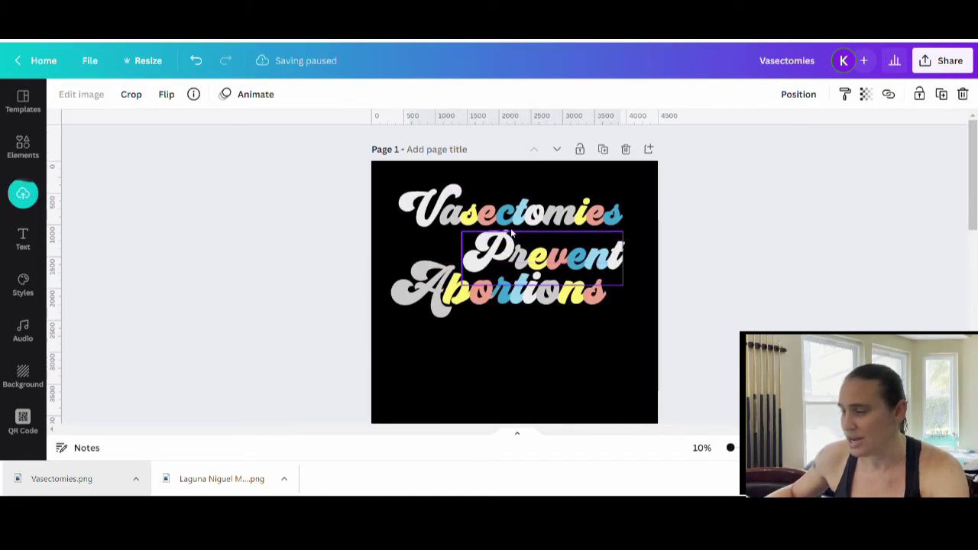
pyautogui.scroll(-2, 534, 278)
pyautogui.scroll(-2, 534, 278)
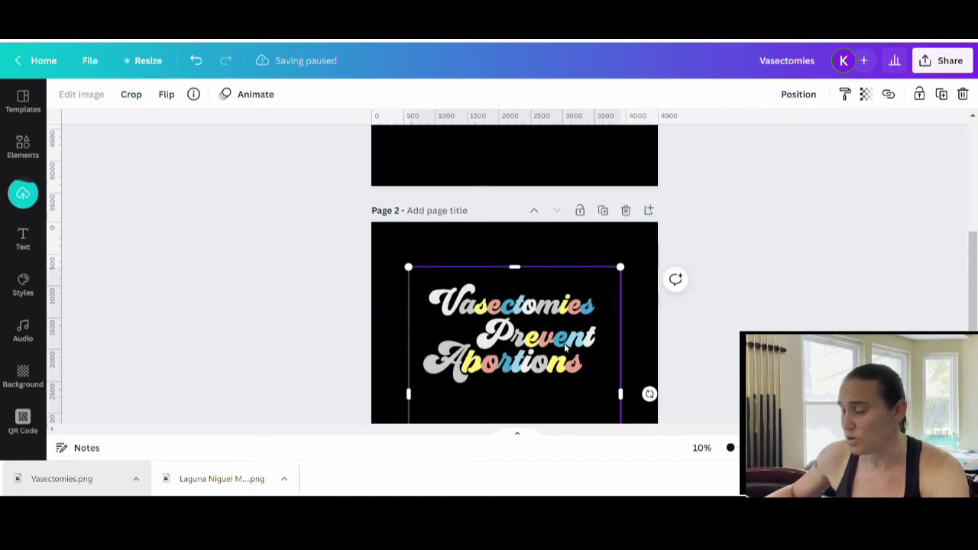
pyautogui.scroll(3, 537, 308)
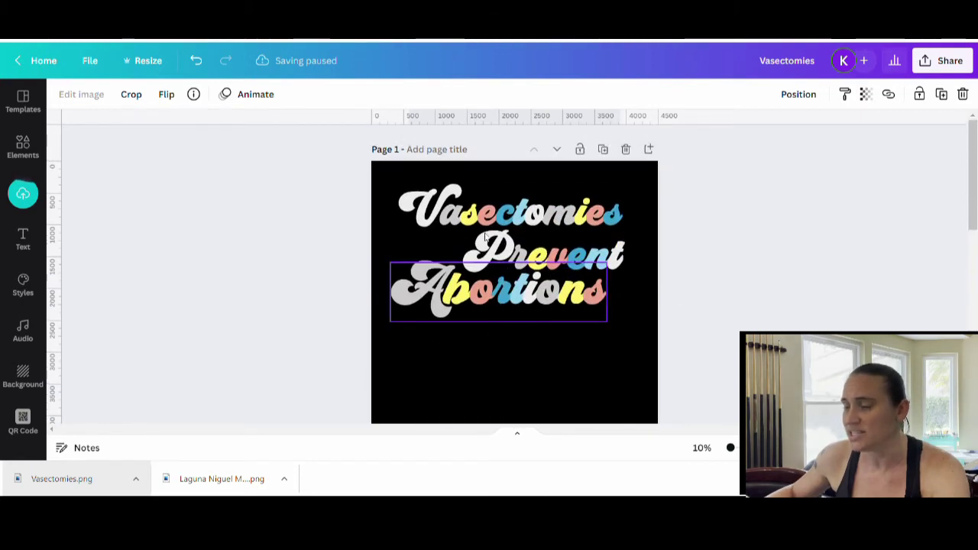
pyautogui.scroll(-1, 523, 243)
pyautogui.scroll(-3, 523, 242)
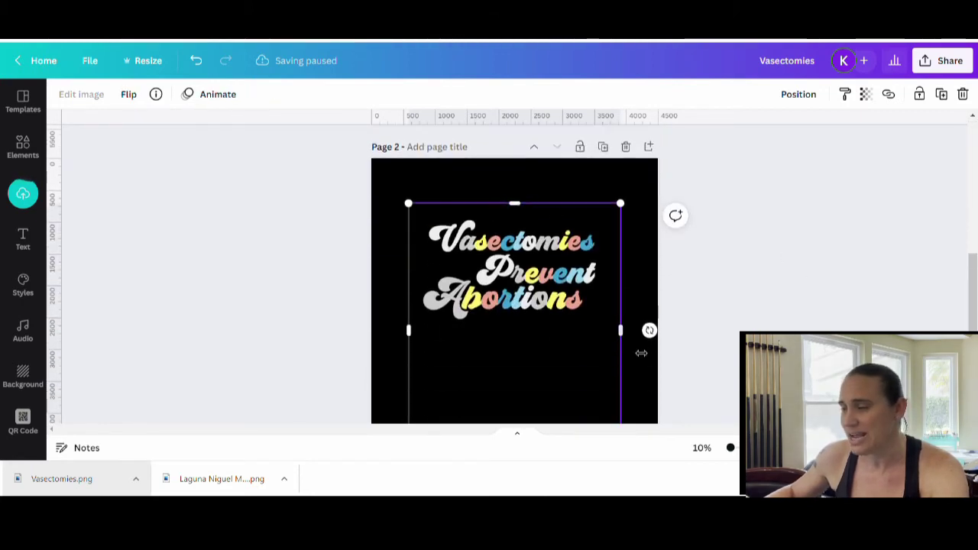
pyautogui.scroll(-1, 920, 254)
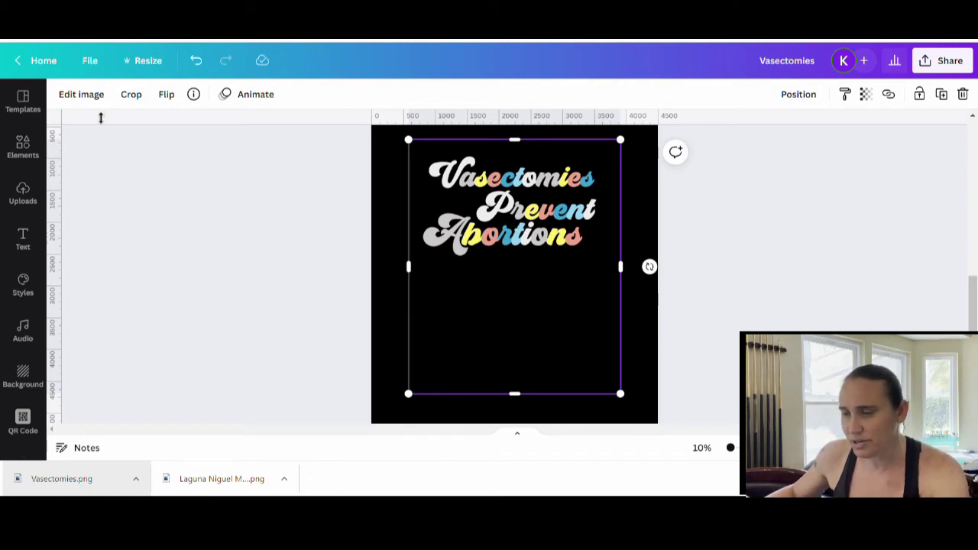
# - Apply a Liquify Wobble to the slogan image with amount 0.014 and size 4
pyautogui.click(91, 99)
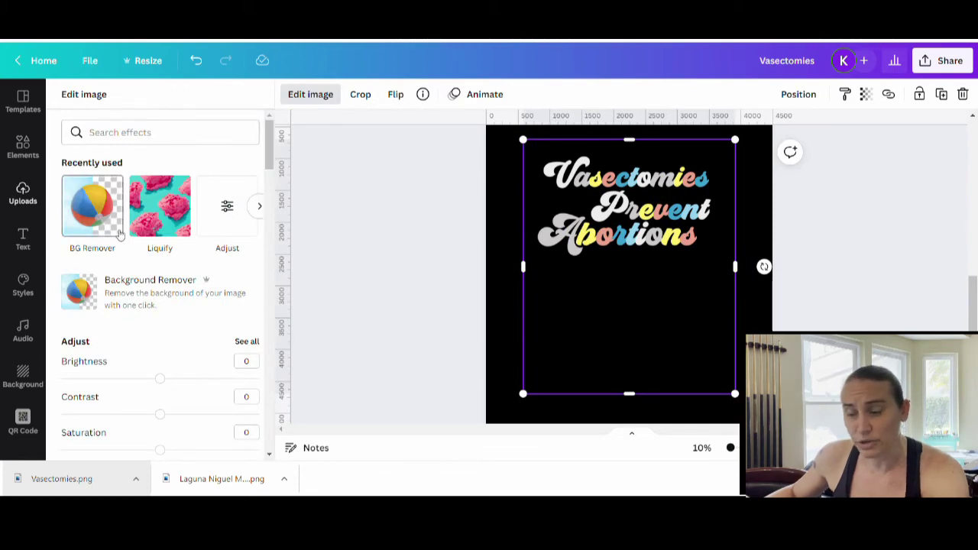
pyautogui.click(169, 207)
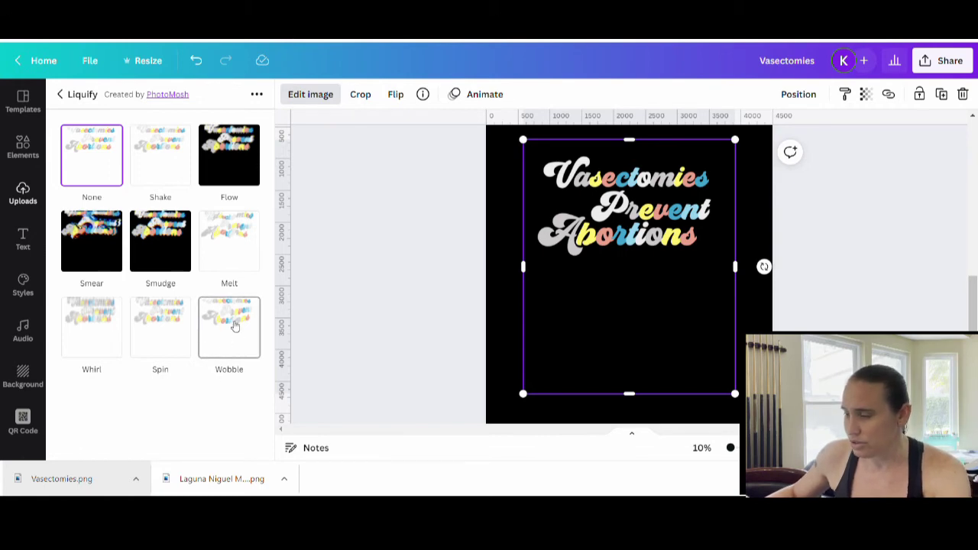
pyautogui.click(231, 321)
pyautogui.click(231, 326)
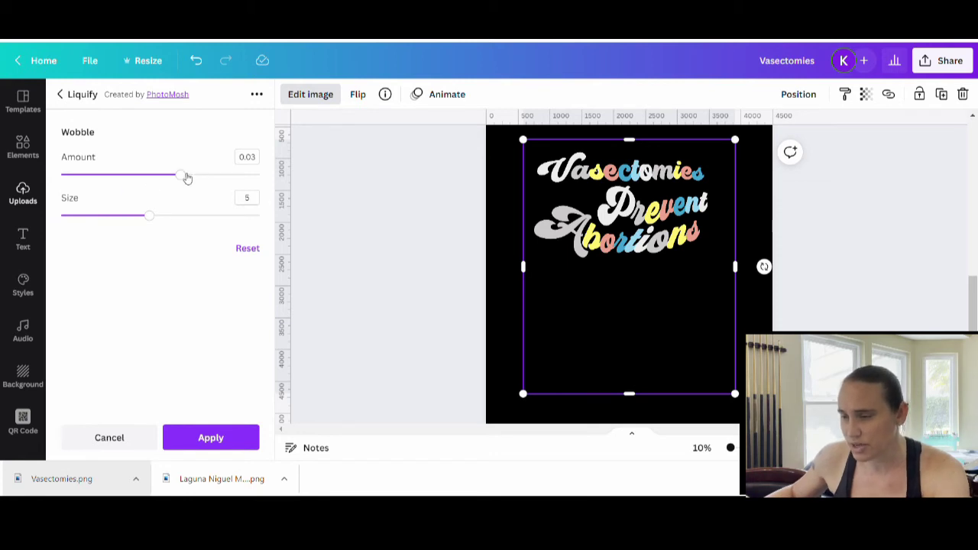
pyautogui.moveTo(187, 177)
pyautogui.mouseDown()
pyautogui.moveTo(102, 175)
pyautogui.moveTo(193, 179)
pyautogui.mouseUp()
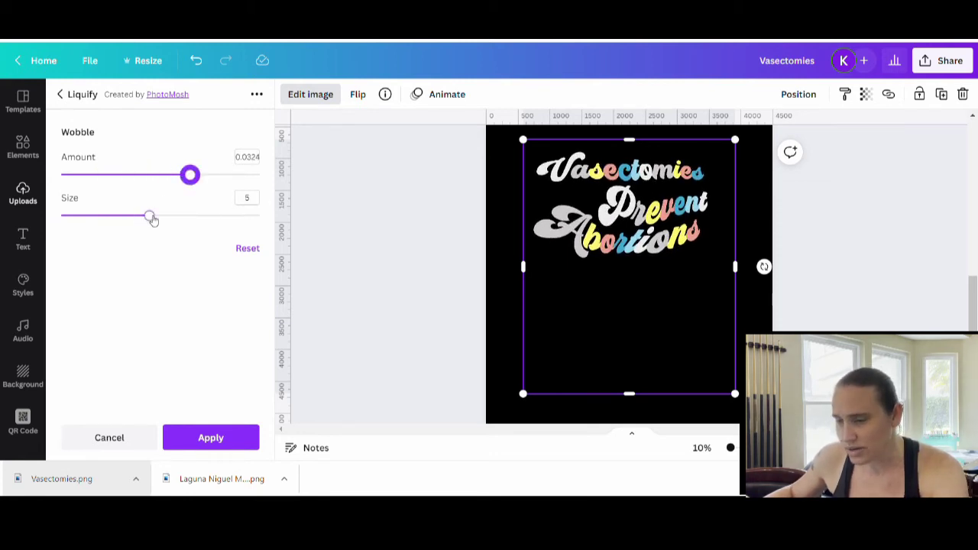
pyautogui.moveTo(148, 216)
pyautogui.mouseDown()
pyautogui.moveTo(190, 218)
pyautogui.moveTo(86, 214)
pyautogui.moveTo(134, 208)
pyautogui.mouseUp()
pyautogui.moveTo(191, 175); pyautogui.dragTo(120, 178)
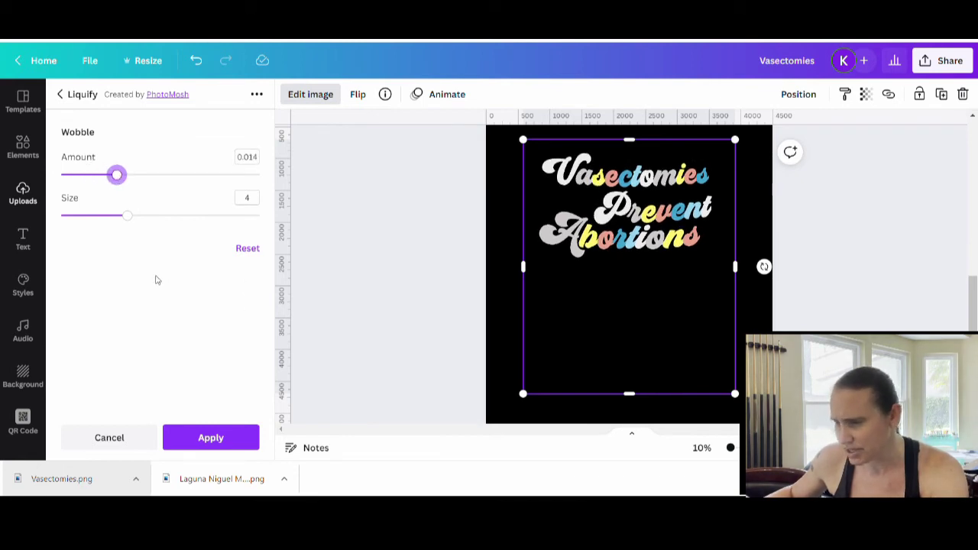
pyautogui.click(208, 441)
pyautogui.click(359, 336)
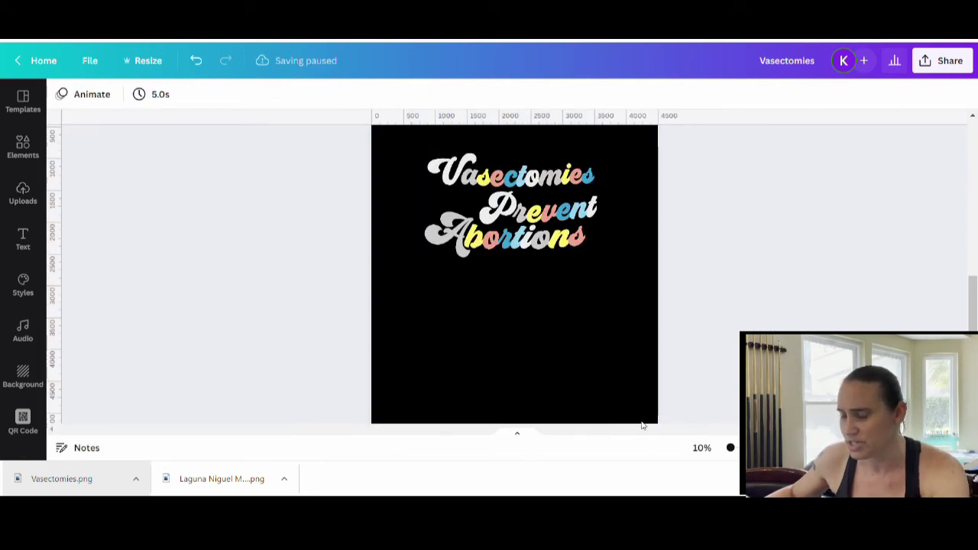
# - Crop the empty bottom off the slogan image
pyautogui.click(517, 246)
pyautogui.moveTo(519, 404); pyautogui.dragTo(520, 276)
pyautogui.click(519, 277)
pyautogui.scroll(3, 665, 377)
# - Enlarge the slogan image to about 4187 × 2512 and centre it near the page top
pyautogui.click(485, 275)
pyautogui.scroll(-2, 486, 275)
pyautogui.moveTo(485, 275); pyautogui.dragTo(476, 244)
pyautogui.moveTo(603, 300); pyautogui.dragTo(652, 361)
pyautogui.click(652, 361)
pyautogui.moveTo(545, 216); pyautogui.dragTo(559, 222)
pyautogui.click(799, 300)
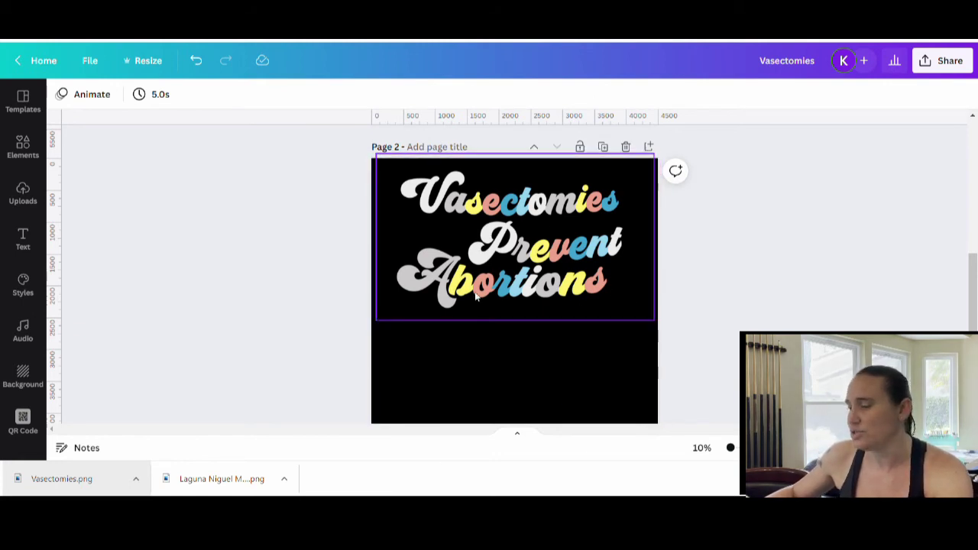
# - Search Elements for 'groovy' and add a small orange-red flower graphic beside Prevent
pyautogui.click(23, 145)
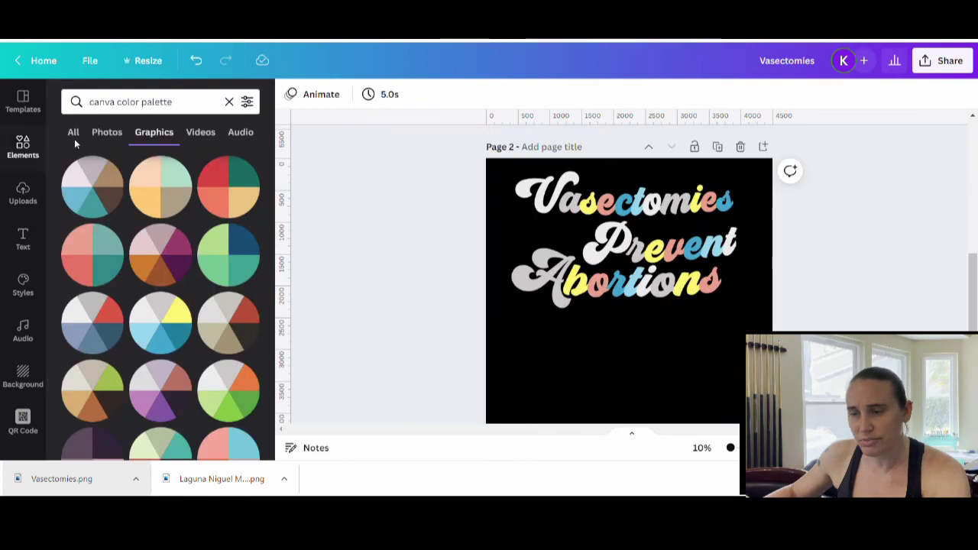
pyautogui.click(181, 101)
pyautogui.write('groovy')
pyautogui.press('Return')
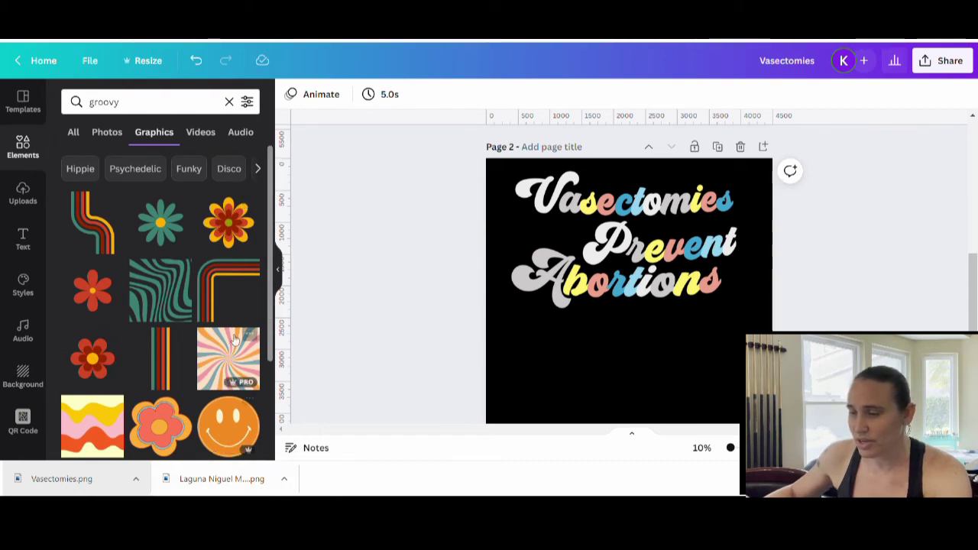
pyautogui.click(221, 229)
pyautogui.moveTo(685, 272); pyautogui.dragTo(571, 244)
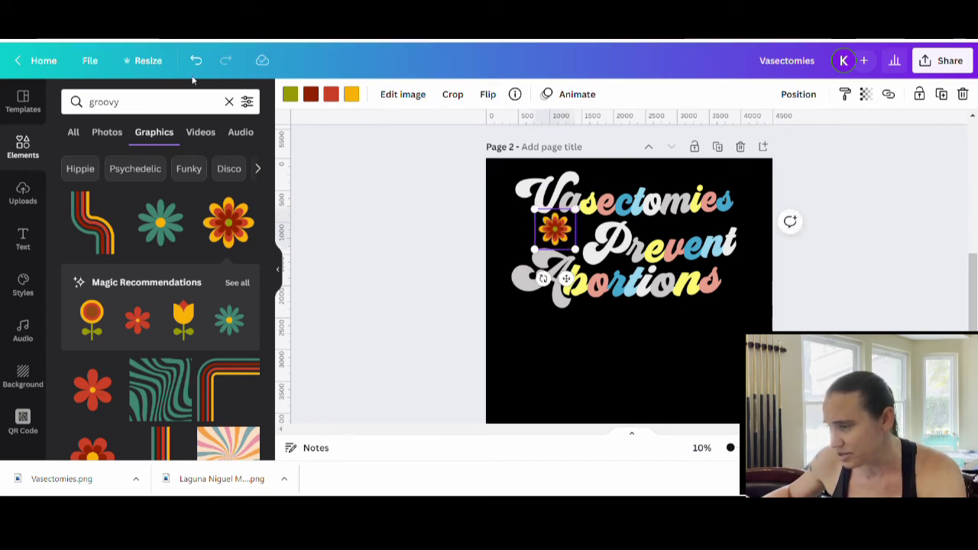
# - Recolour the flower: orange to yellow, red to pink, dark red to light blue, olive to blue
pyautogui.click(351, 93)
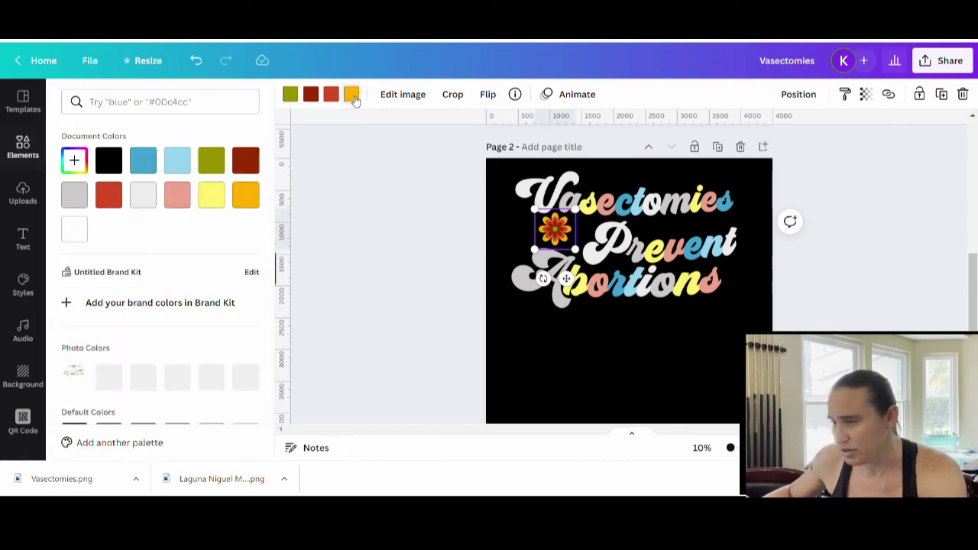
pyautogui.click(217, 196)
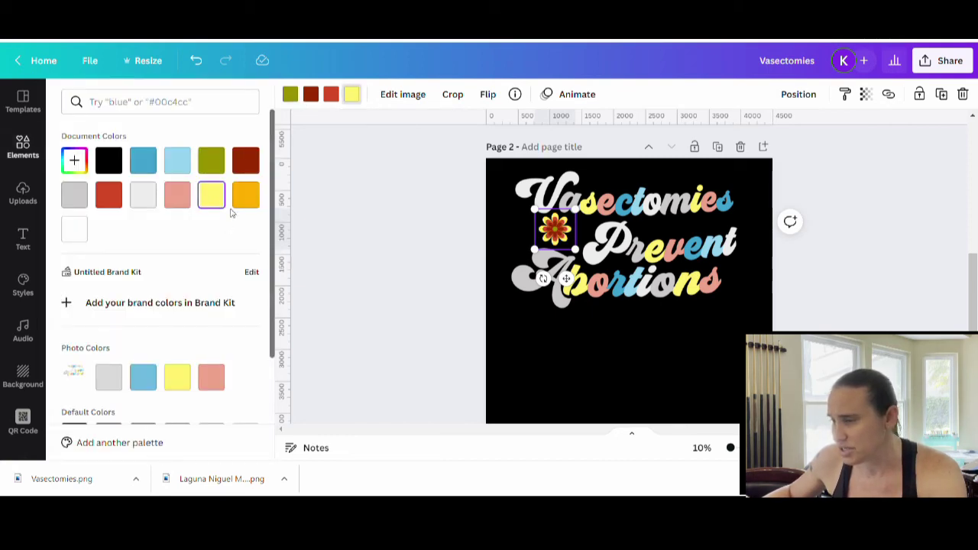
pyautogui.click(332, 94)
pyautogui.click(177, 197)
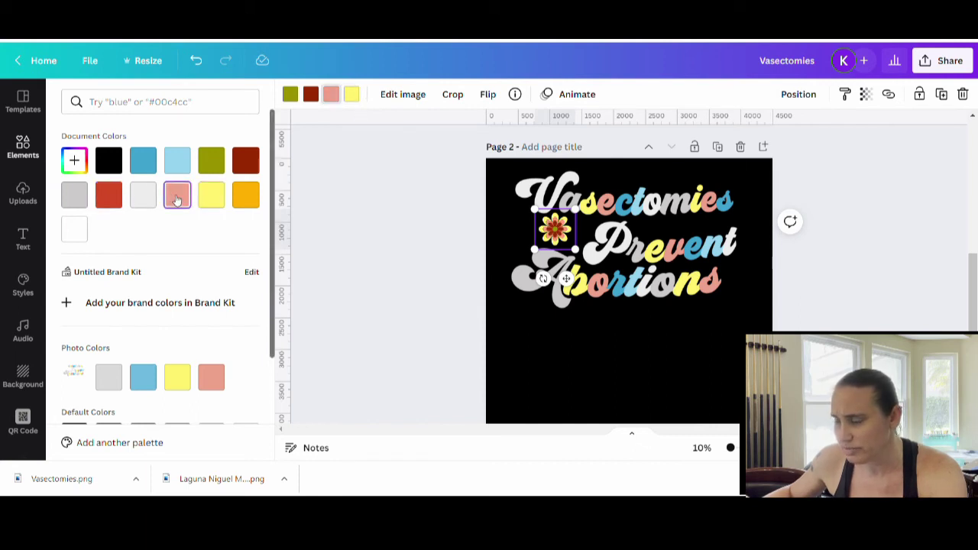
pyautogui.click(311, 94)
pyautogui.click(176, 162)
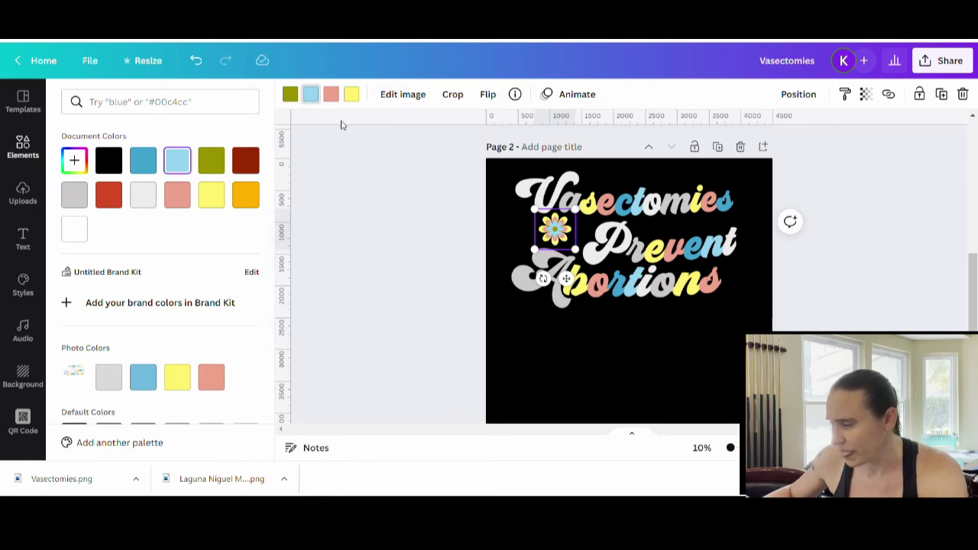
pyautogui.click(291, 97)
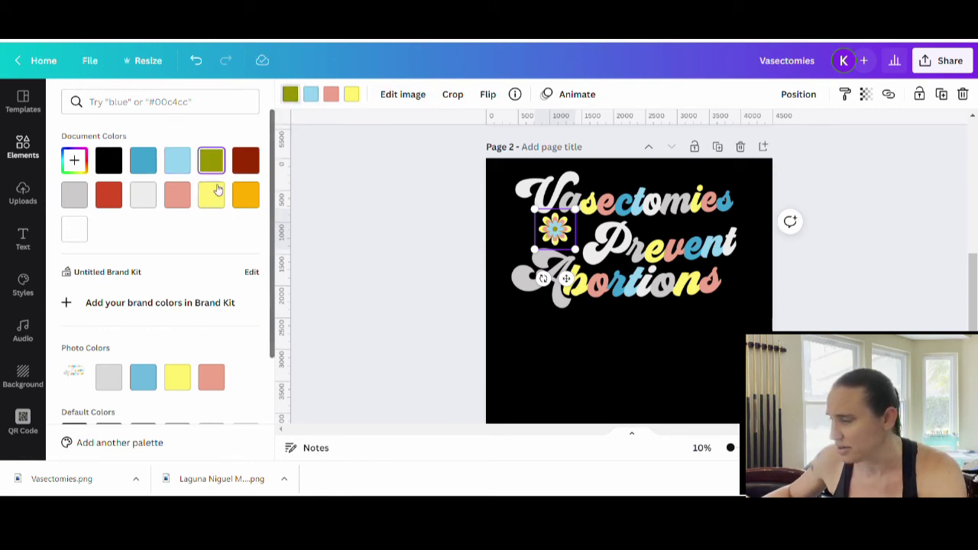
pyautogui.click(140, 159)
pyautogui.click(400, 321)
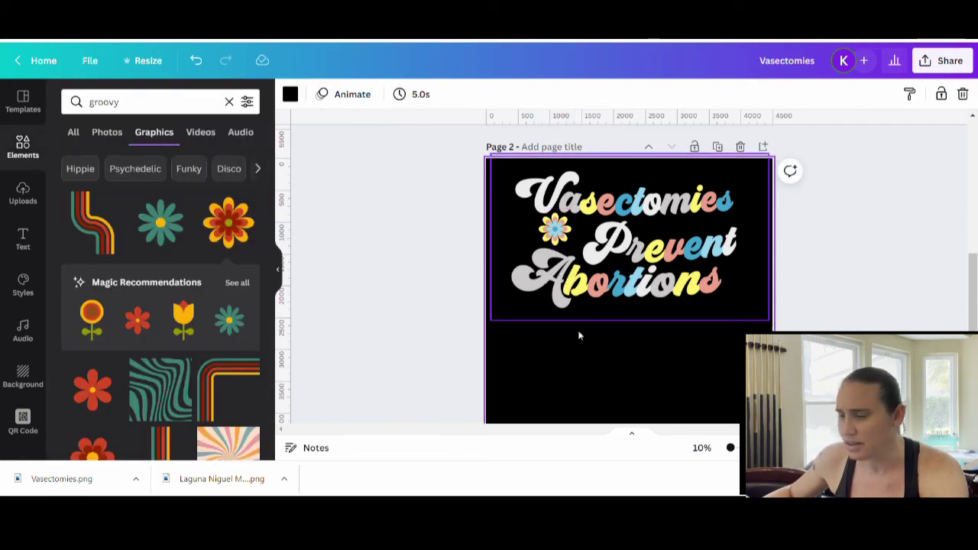
# - Add a small daisy with light blue petals and a yellow centre beside Vasectomies
pyautogui.click(159, 221)
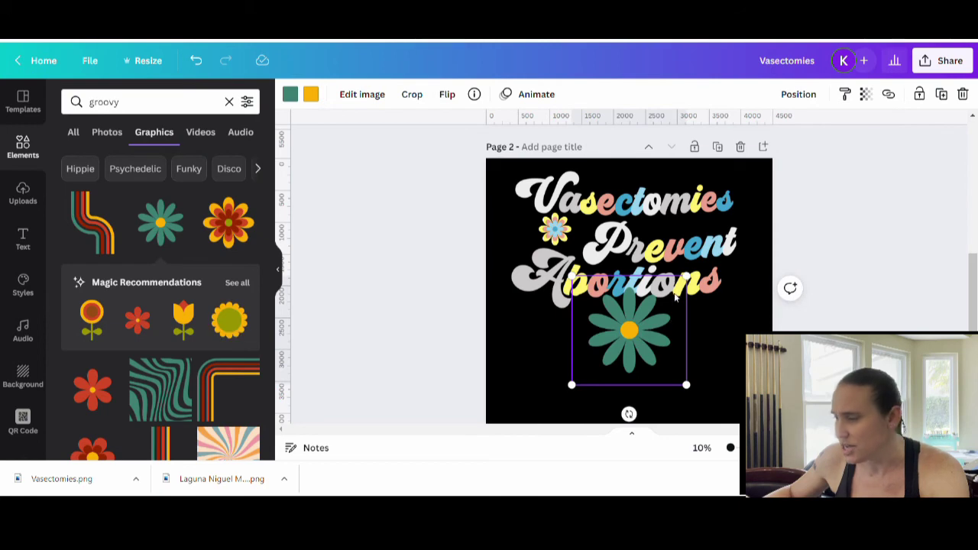
pyautogui.click(291, 97)
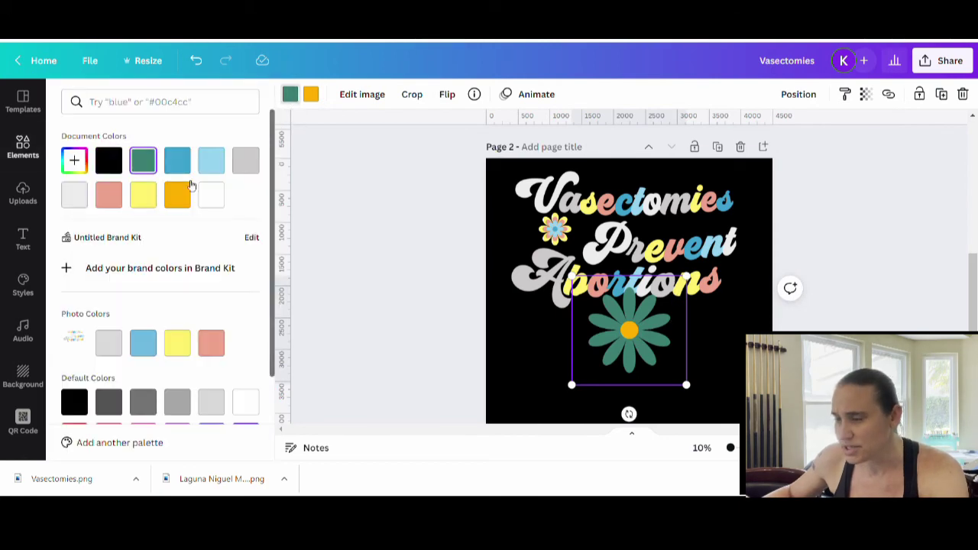
pyautogui.click(213, 161)
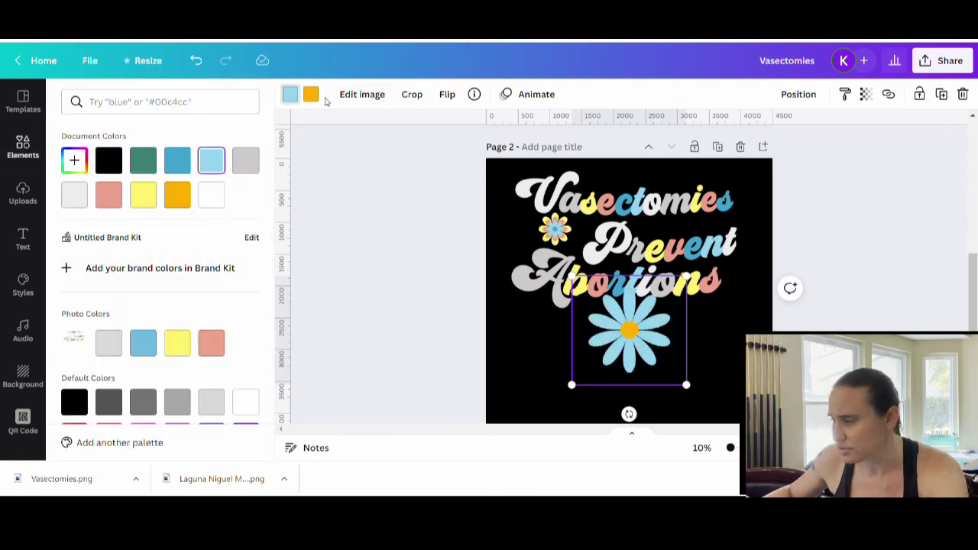
pyautogui.click(310, 94)
pyautogui.click(143, 195)
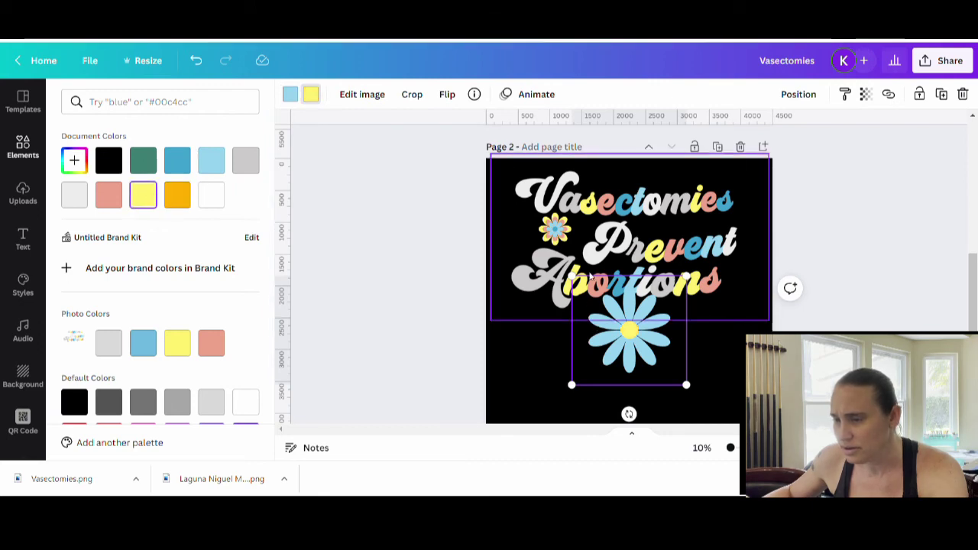
pyautogui.moveTo(572, 276); pyautogui.dragTo(748, 223)
pyautogui.click(645, 384)
pyautogui.click(686, 407)
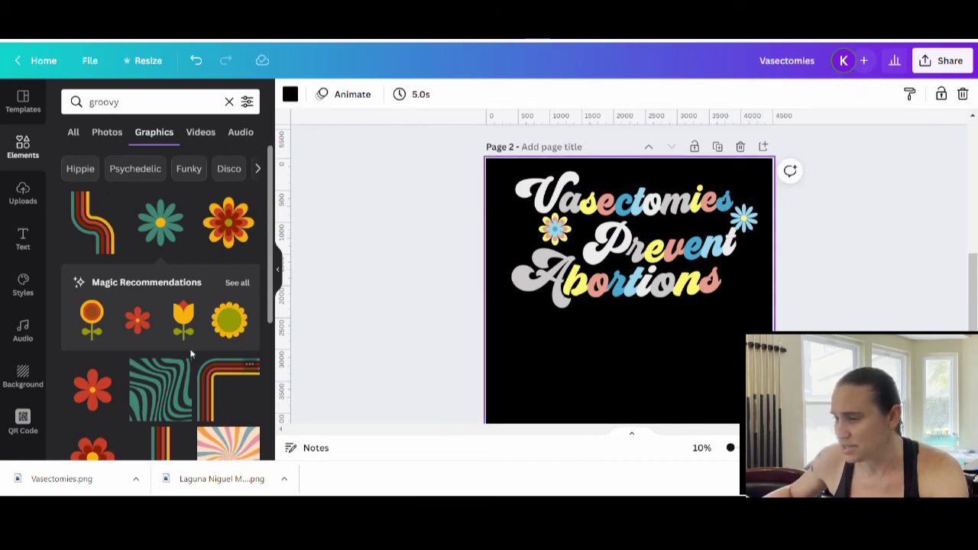
# - Add the red flower, shrink it, and recolour its parts pink and yellow
pyautogui.scroll(-3, 160, 430)
pyautogui.click(79, 340)
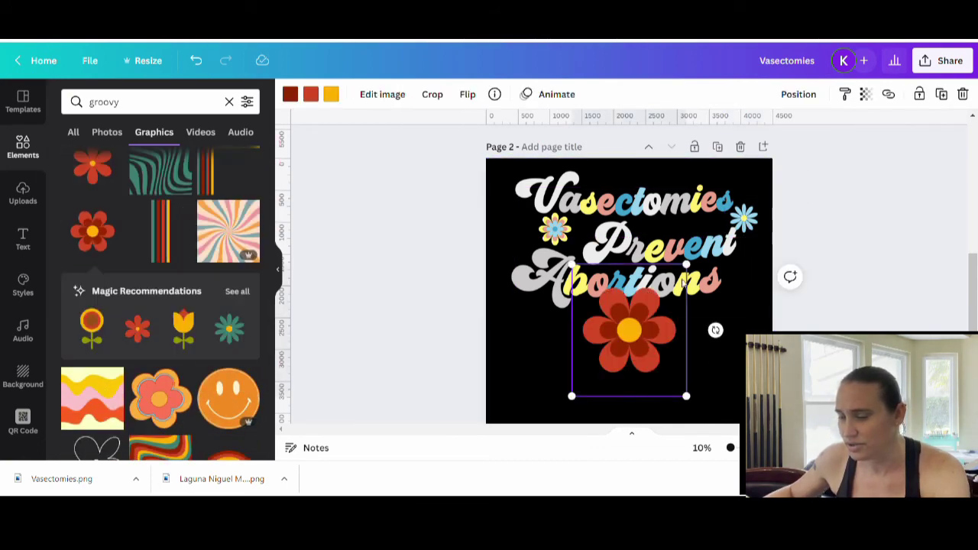
pyautogui.moveTo(686, 265); pyautogui.dragTo(611, 378)
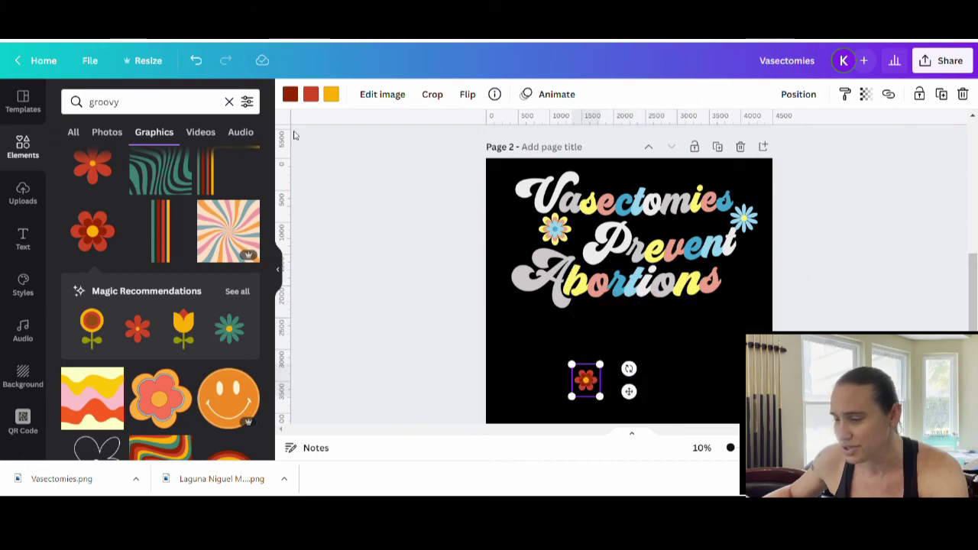
pyautogui.click(291, 95)
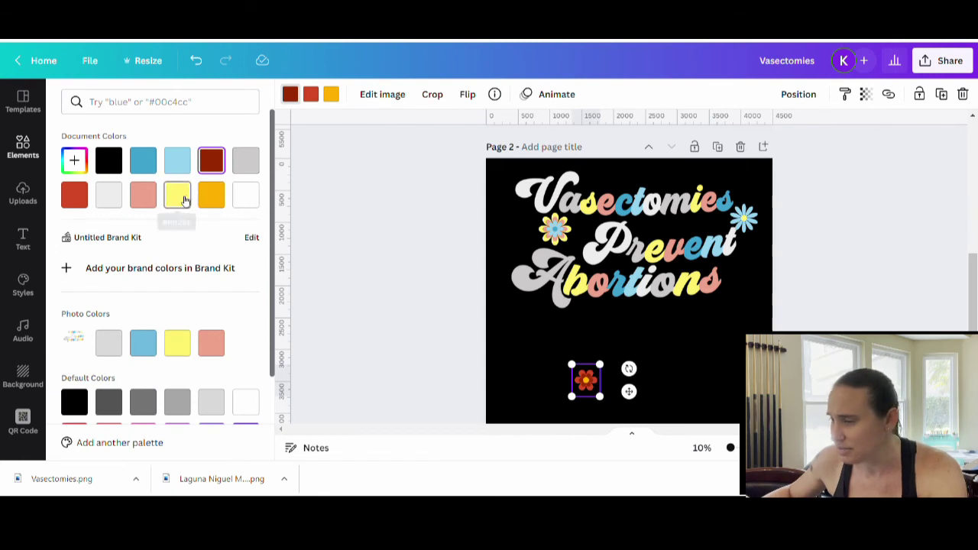
pyautogui.click(143, 195)
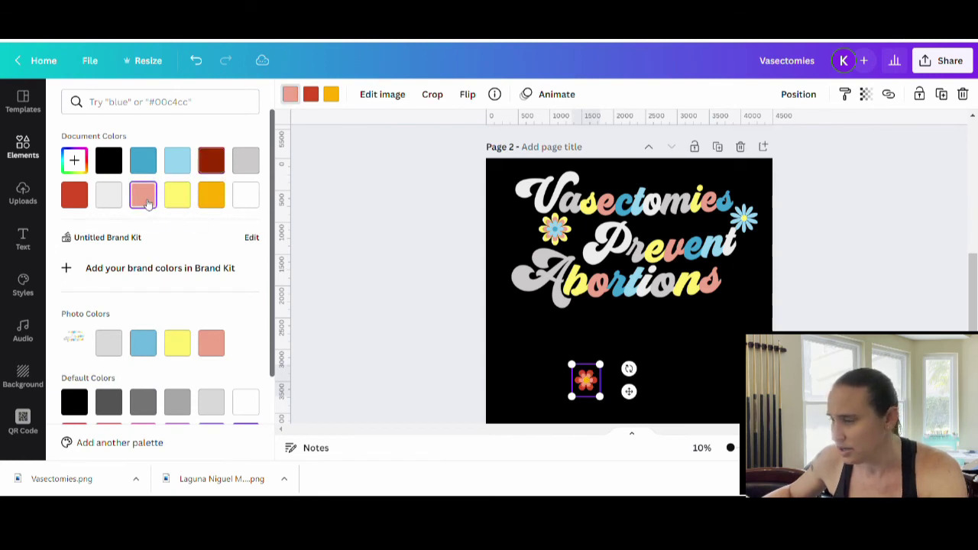
pyautogui.click(309, 94)
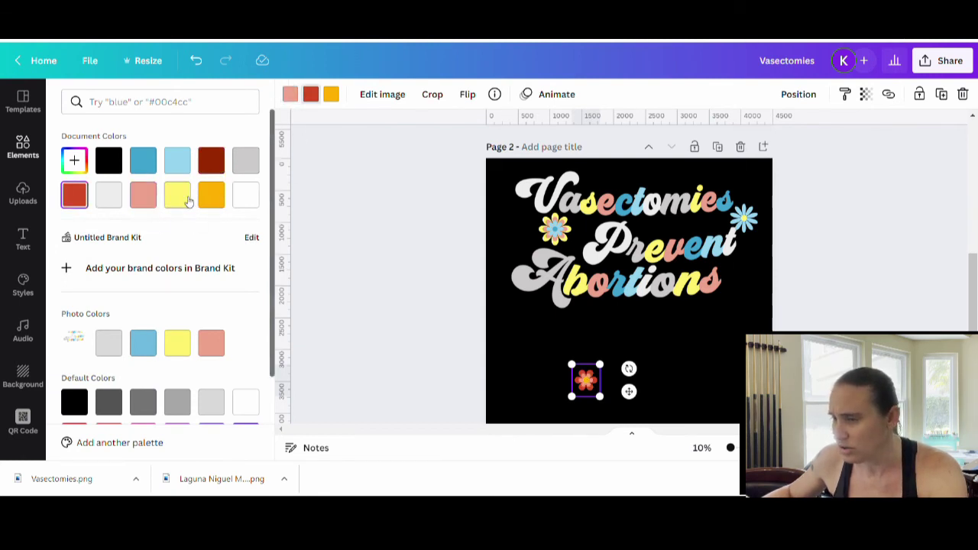
pyautogui.click(177, 194)
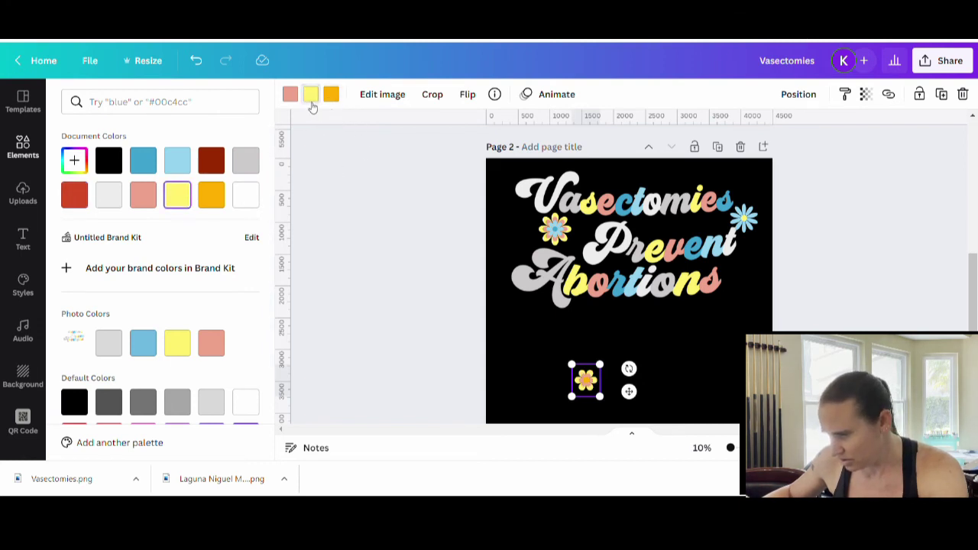
pyautogui.click(143, 195)
# - Turn the flower's orange part light blue and place it just below Abortions
pyautogui.click(289, 100)
pyautogui.click(177, 195)
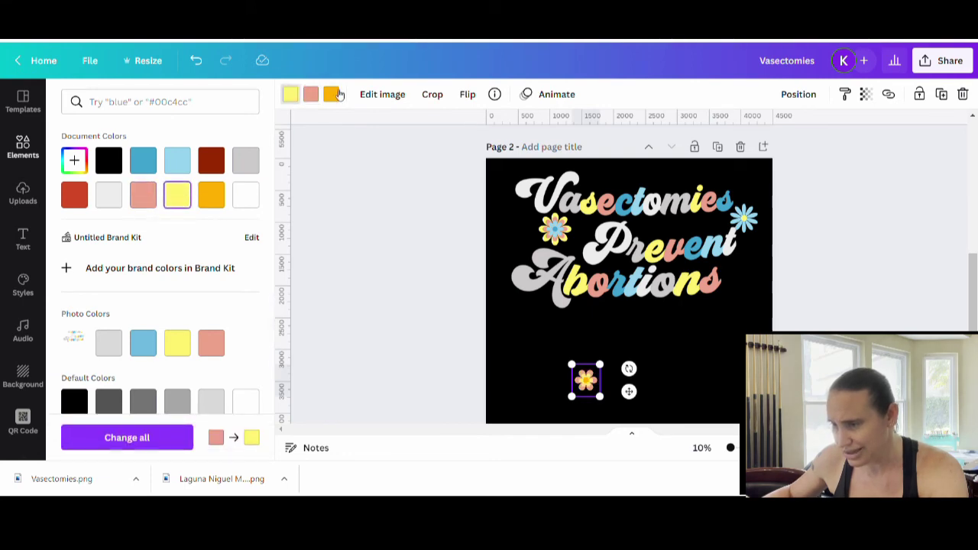
pyautogui.click(334, 94)
pyautogui.click(177, 161)
pyautogui.press('Escape')
pyautogui.click(567, 387)
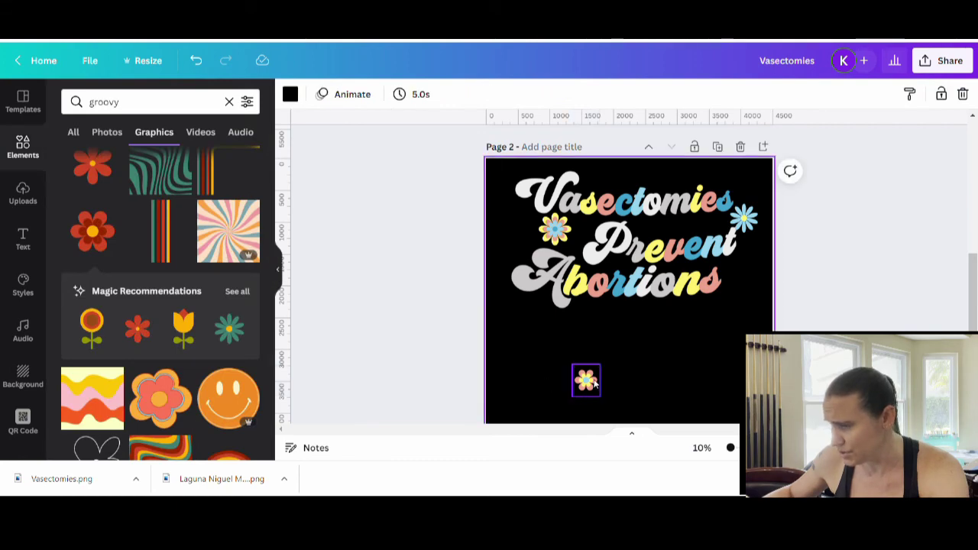
pyautogui.moveTo(594, 384); pyautogui.dragTo(687, 308)
pyautogui.press('Escape')
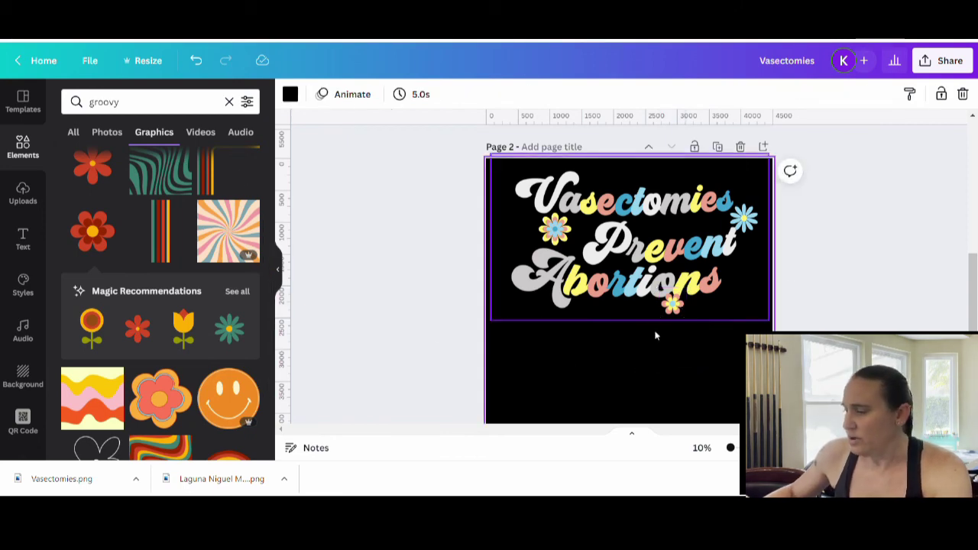
# - Search graphics for 'scissors' and add the pink scissors to the page
pyautogui.click(152, 102)
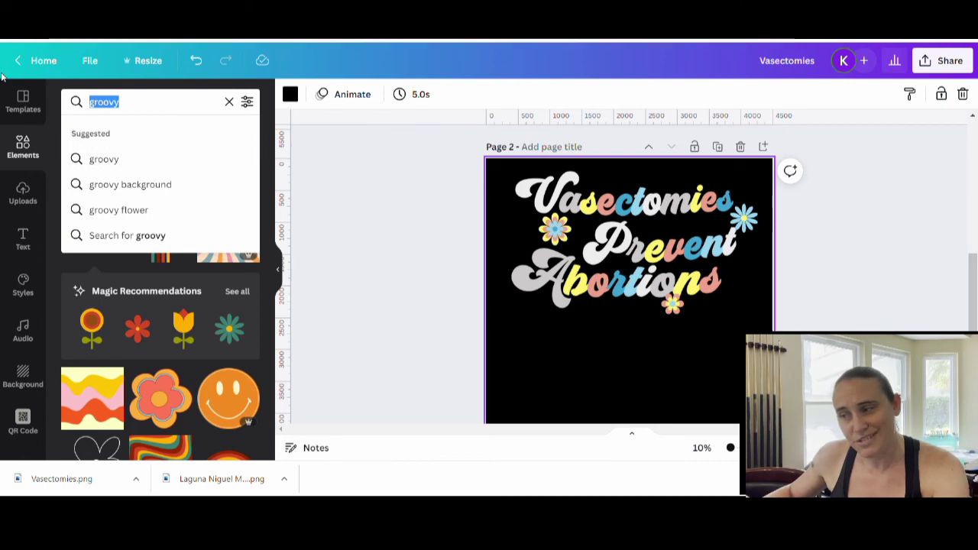
pyautogui.write('scissors')
pyautogui.press('Return')
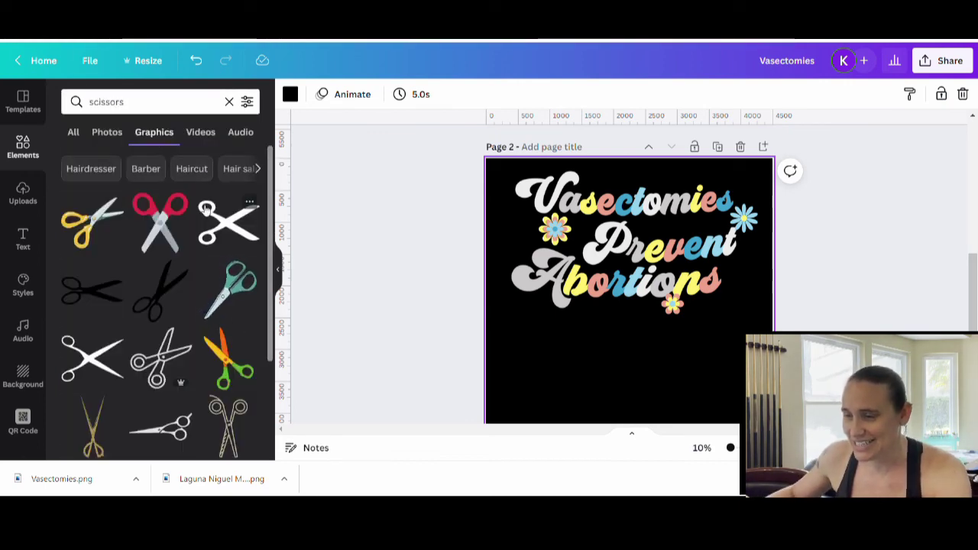
pyautogui.scroll(-4, 206, 207)
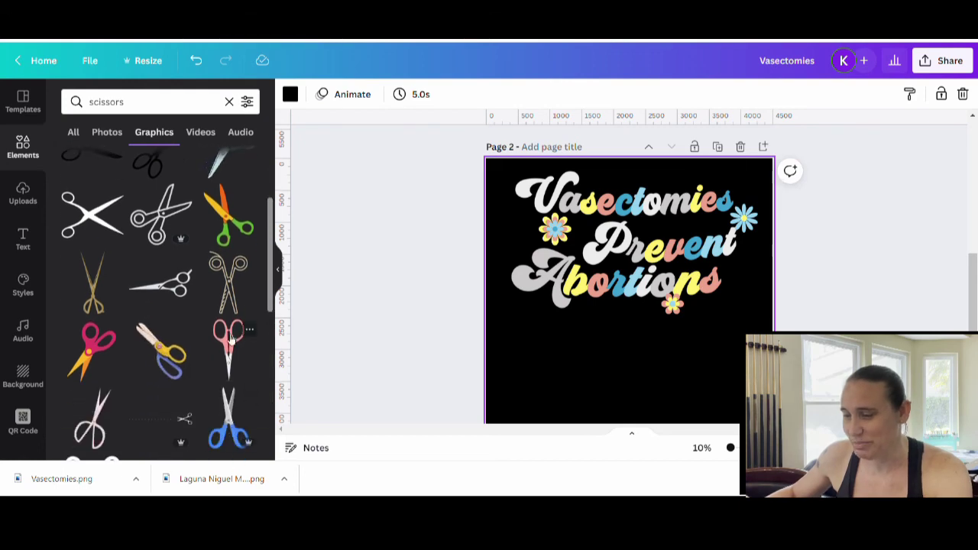
pyautogui.click(231, 339)
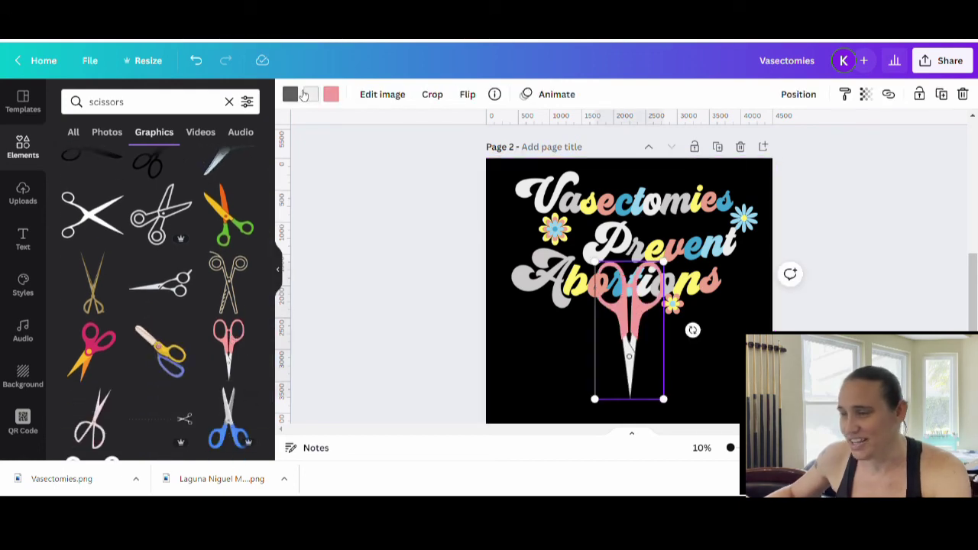
# - Tilt the scissors nearly horizontal below the lettering and recolour the pink parts salmon
pyautogui.moveTo(693, 330); pyautogui.dragTo(650, 313)
pyautogui.moveTo(604, 357)
pyautogui.mouseDown()
pyautogui.moveTo(585, 339)
pyautogui.moveTo(593, 340)
pyautogui.mouseUp()
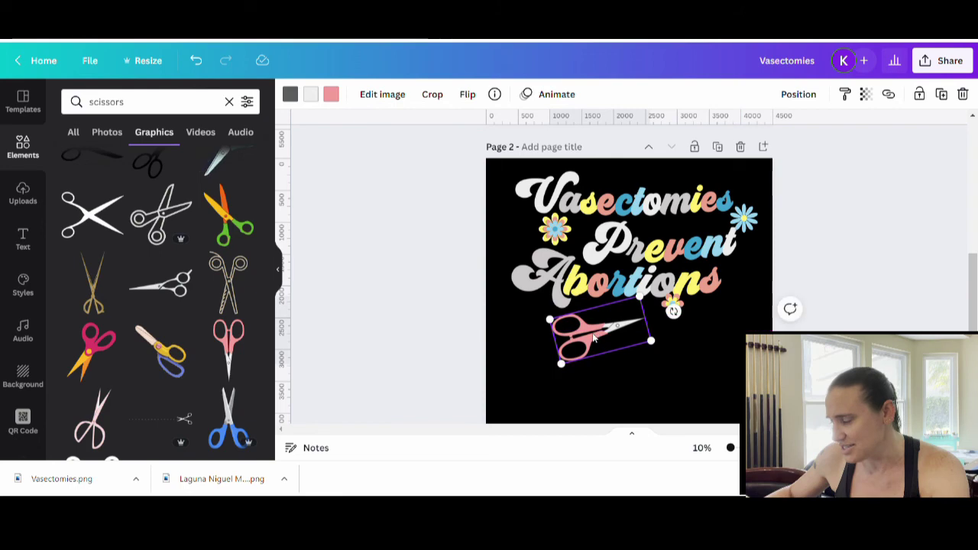
pyautogui.click(674, 373)
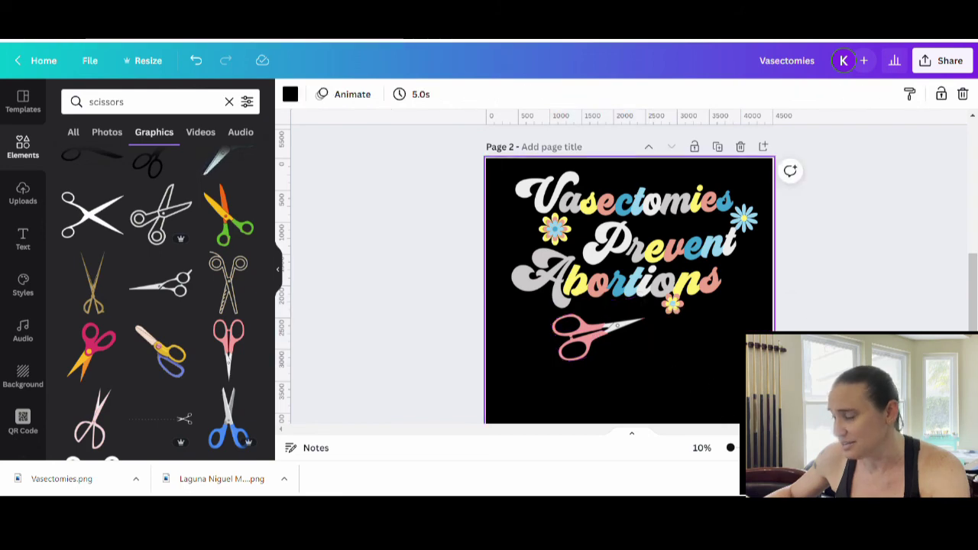
pyautogui.click(576, 338)
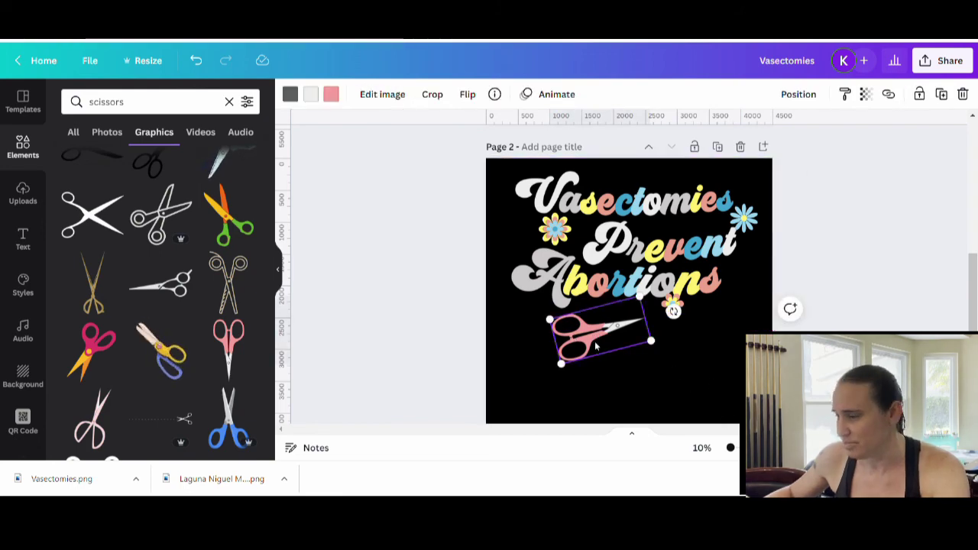
pyautogui.click(331, 95)
pyautogui.click(108, 200)
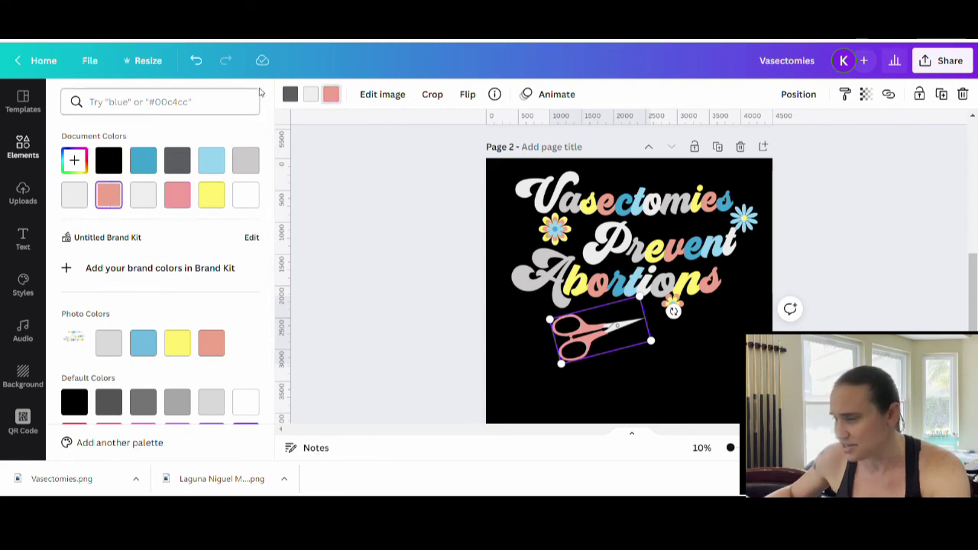
# - Extend the design title with 'prevent abortions' to read 'Vasectomies prevent abortions'
pyautogui.click(430, 343)
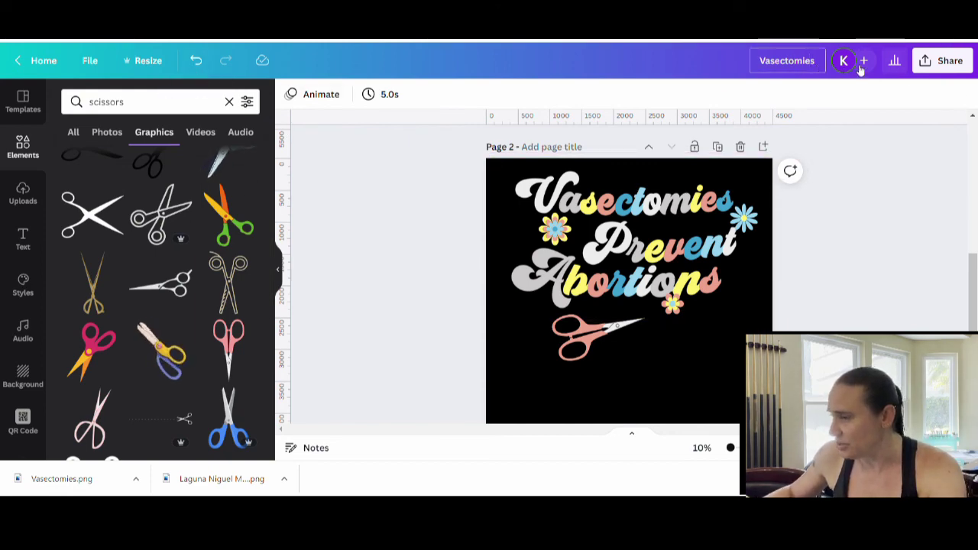
pyautogui.write('prevent')
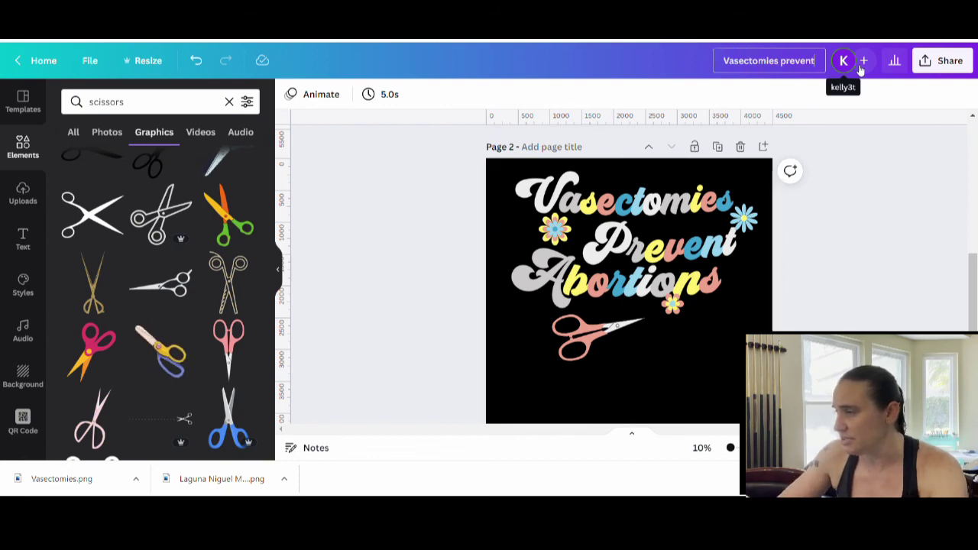
pyautogui.write(' abortions')
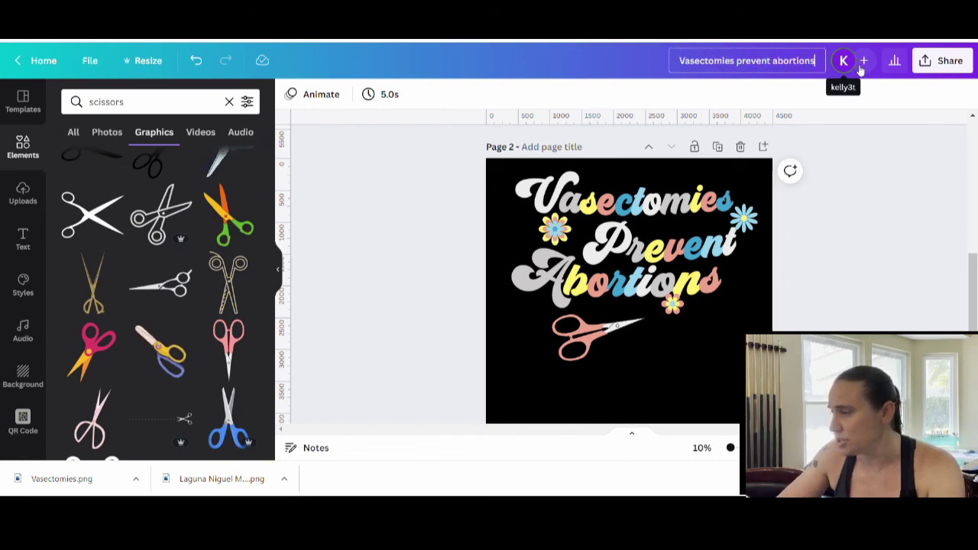
pyautogui.click(844, 227)
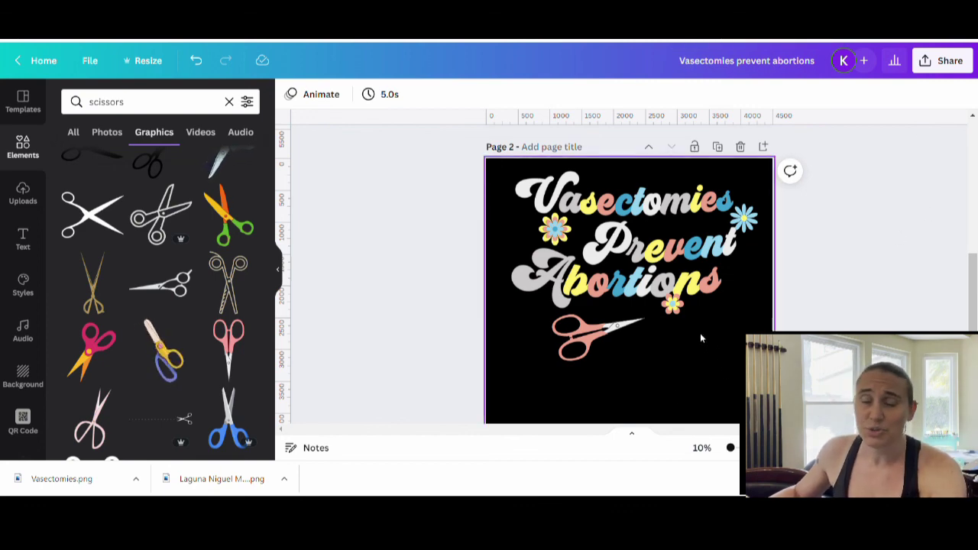
# - Export only page 2 as a transparent-background PNG and close the download panel
pyautogui.click(941, 68)
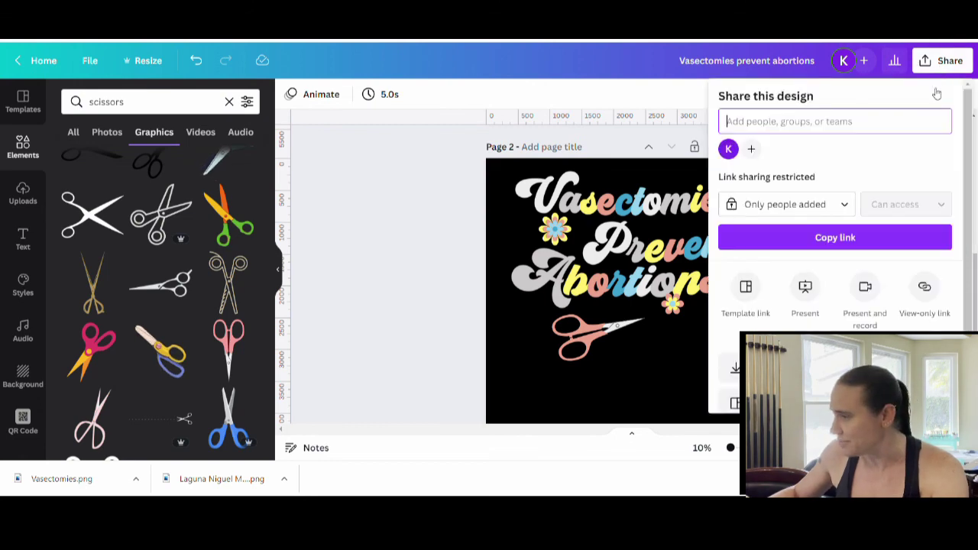
pyautogui.click(734, 367)
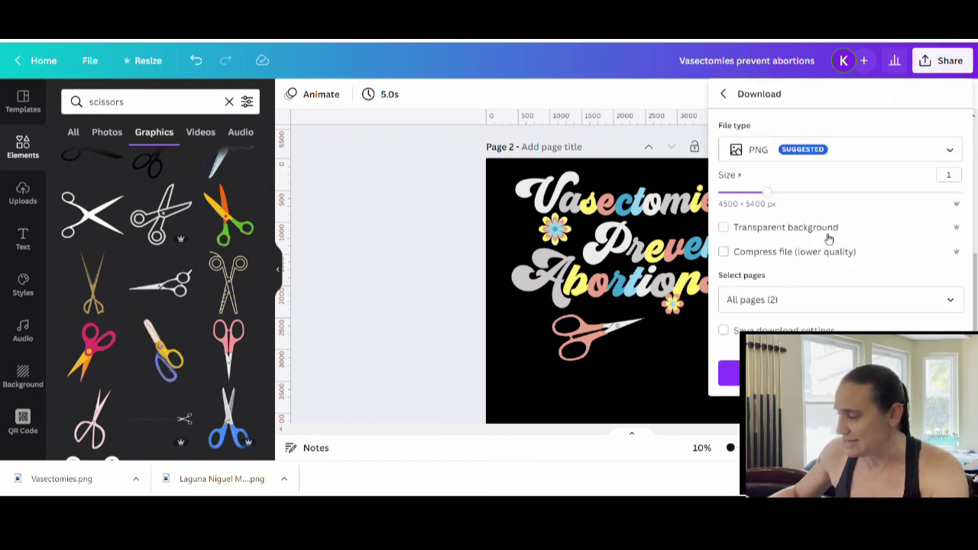
pyautogui.click(825, 227)
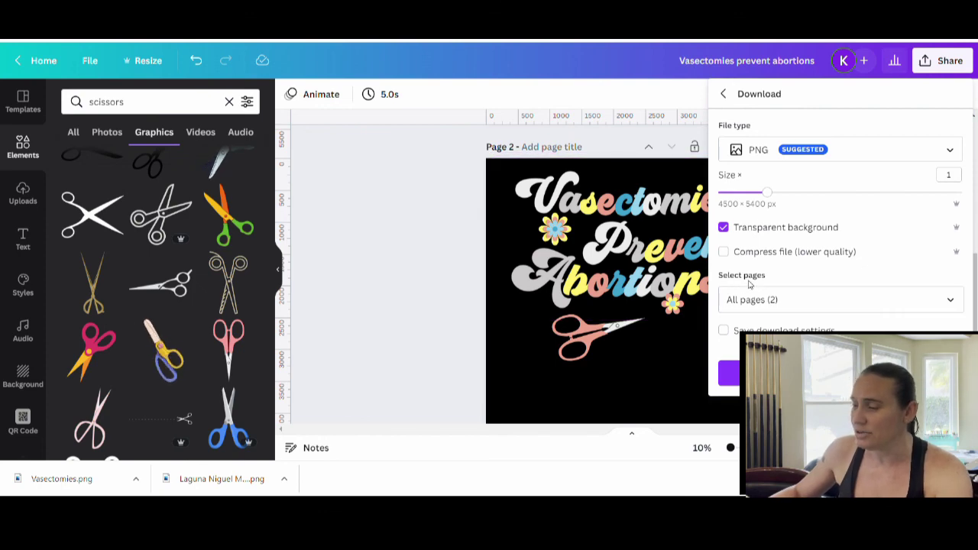
pyautogui.click(952, 301)
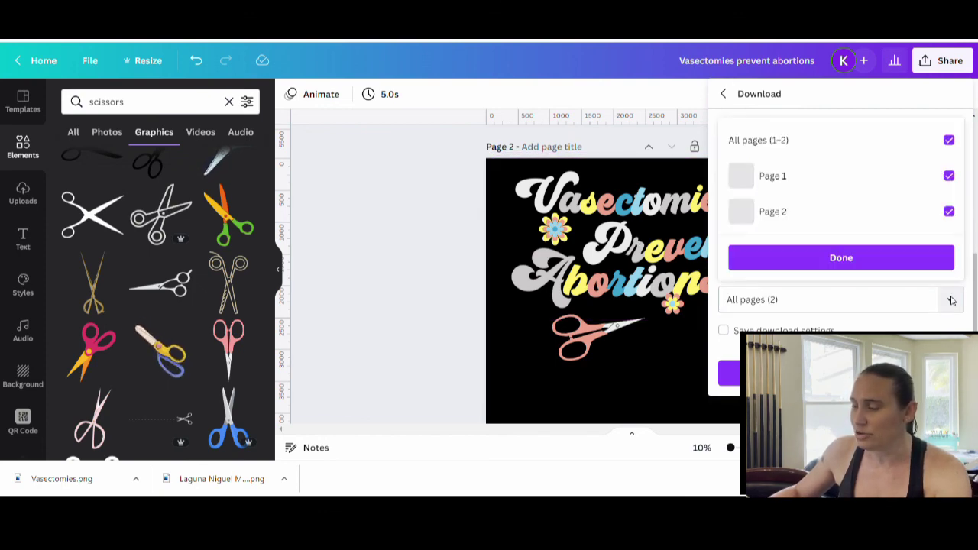
pyautogui.click(948, 141)
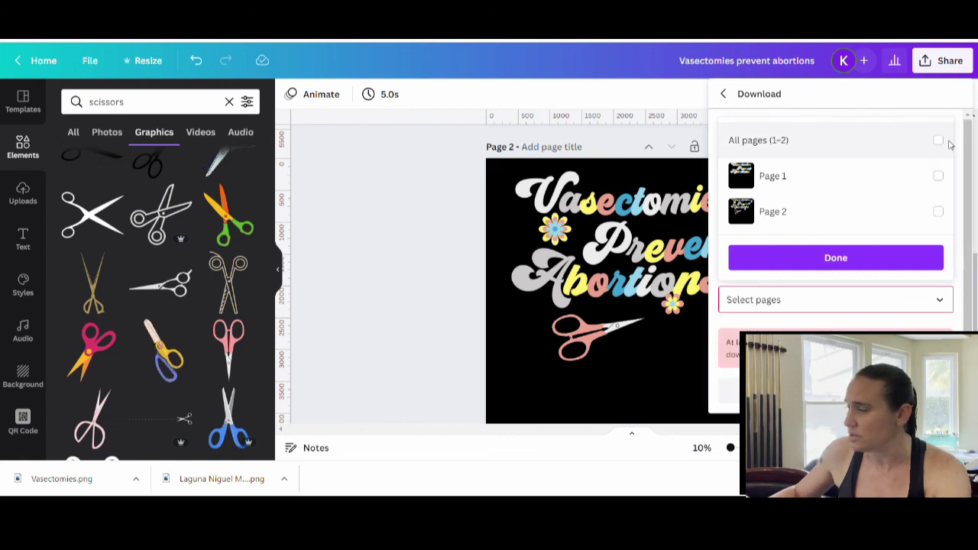
pyautogui.click(947, 212)
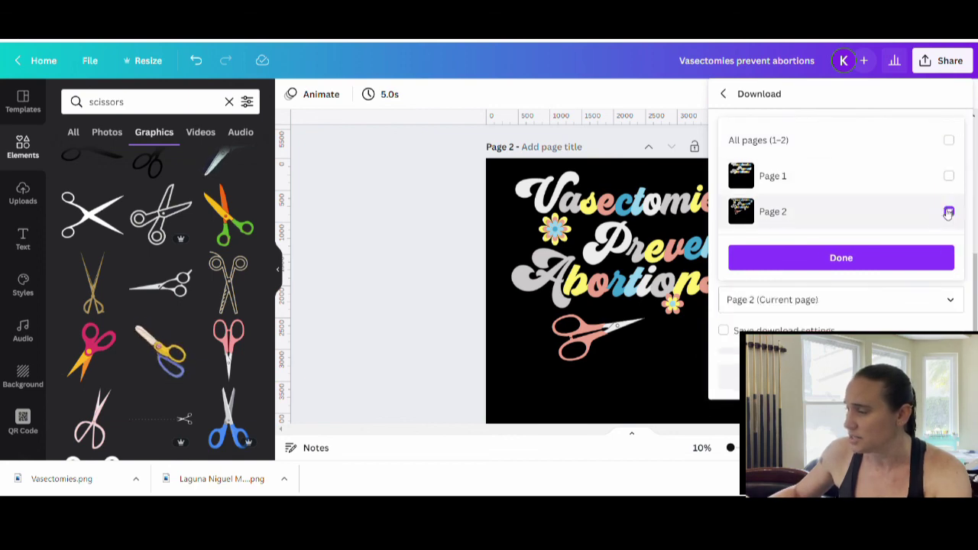
pyautogui.click(894, 266)
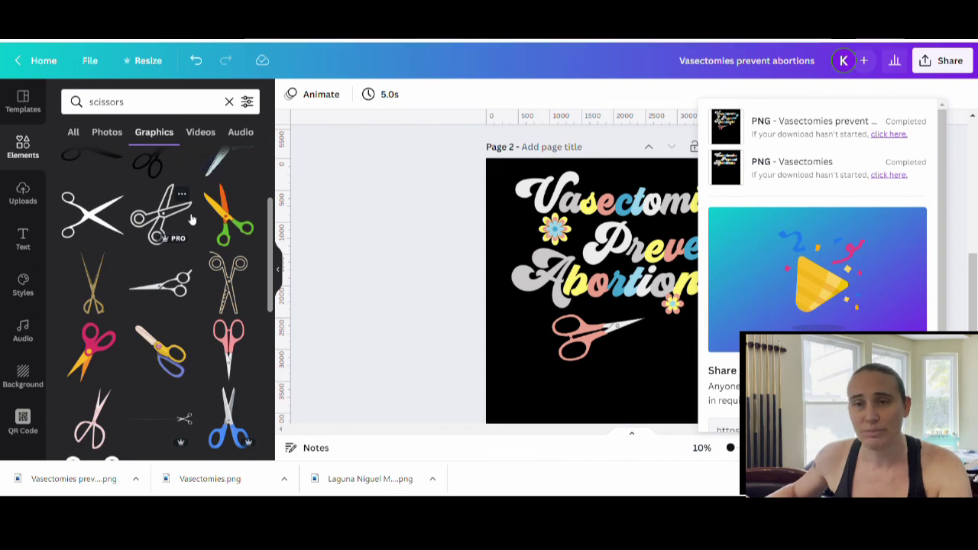
pyautogui.click(407, 327)
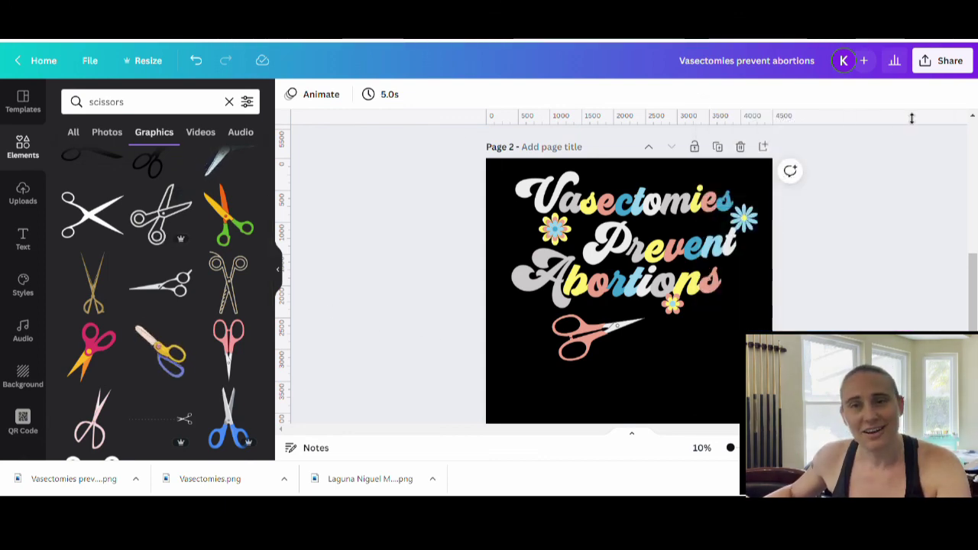